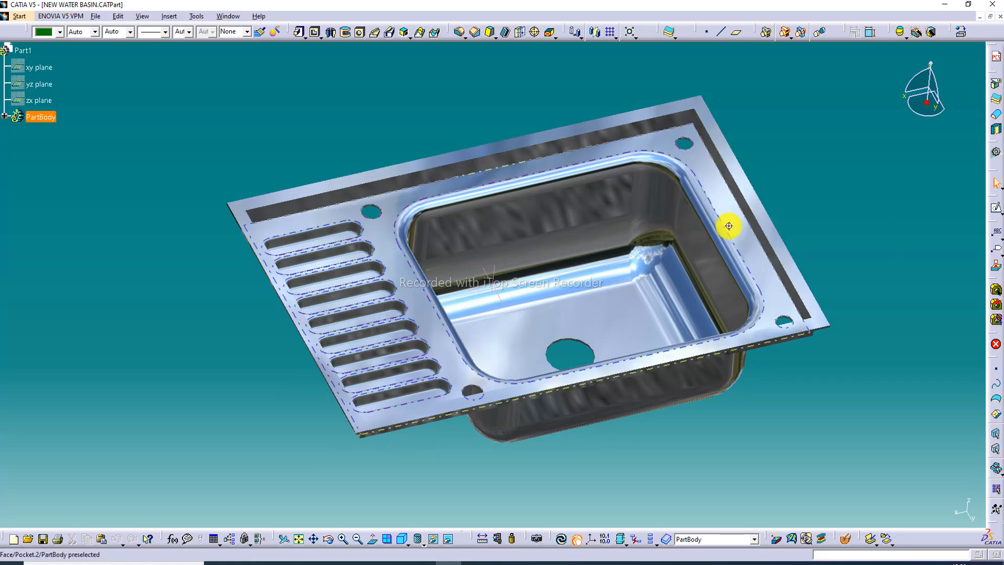
# Examine the finished water basin model from several angles, both in a single view and in the four-view layout.
pyautogui.moveTo(730, 221); pyautogui.dragTo(628, 258, button='middle')
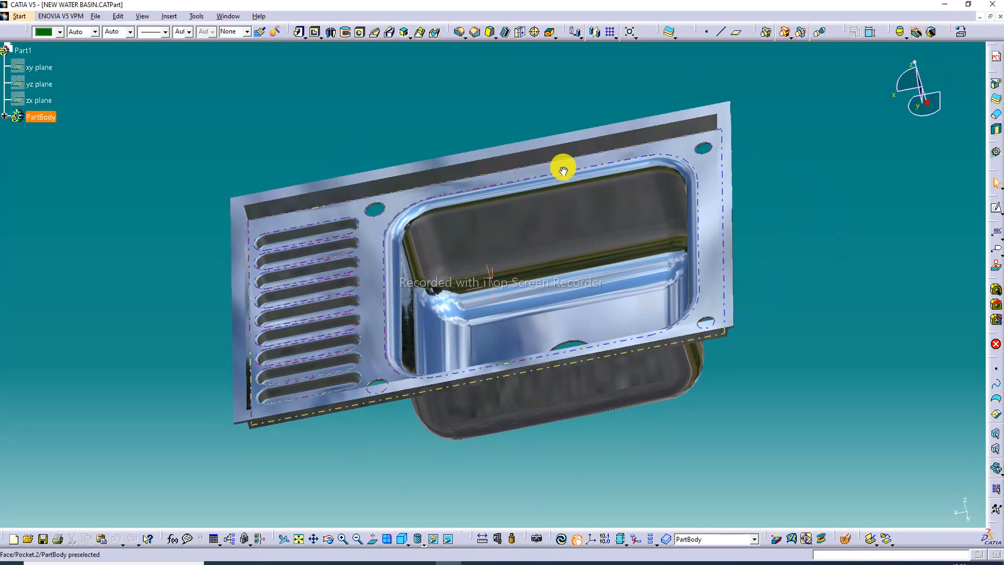
pyautogui.moveTo(563, 168); pyautogui.dragTo(244, 141, button='middle')
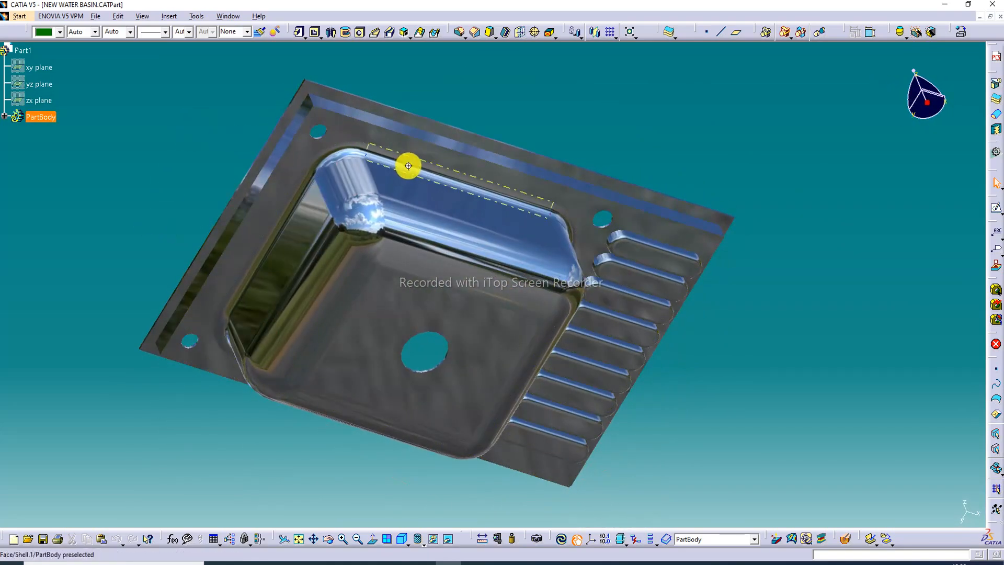
pyautogui.moveTo(408, 166); pyautogui.dragTo(645, 240, button='middle')
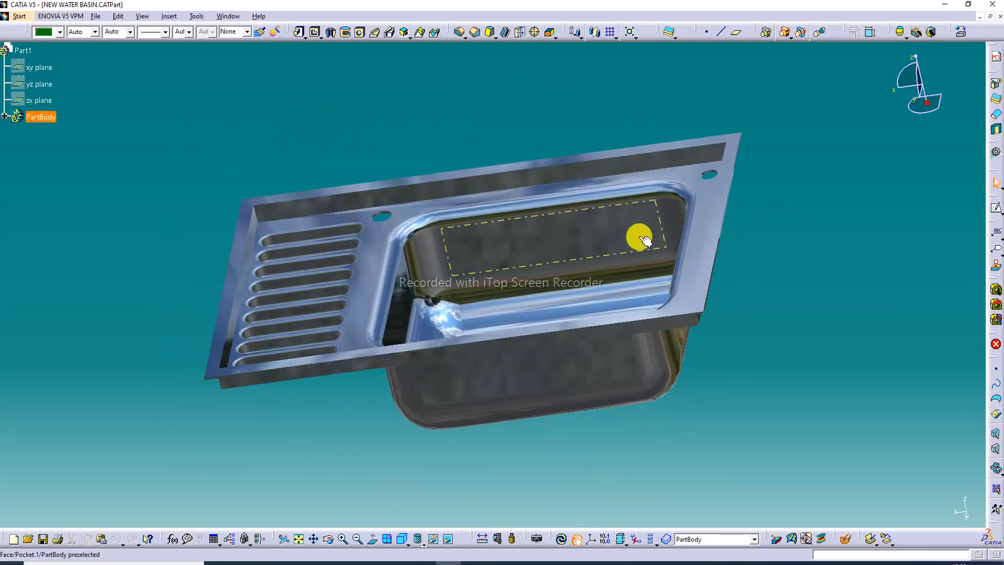
pyautogui.moveTo(460, 271); pyautogui.dragTo(483, 343, button='middle')
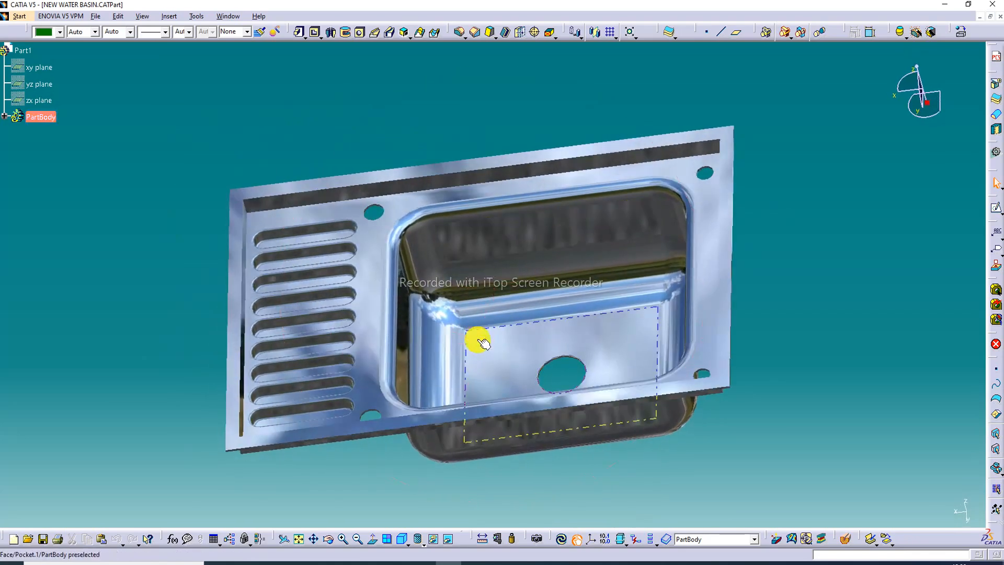
pyautogui.click(387, 538)
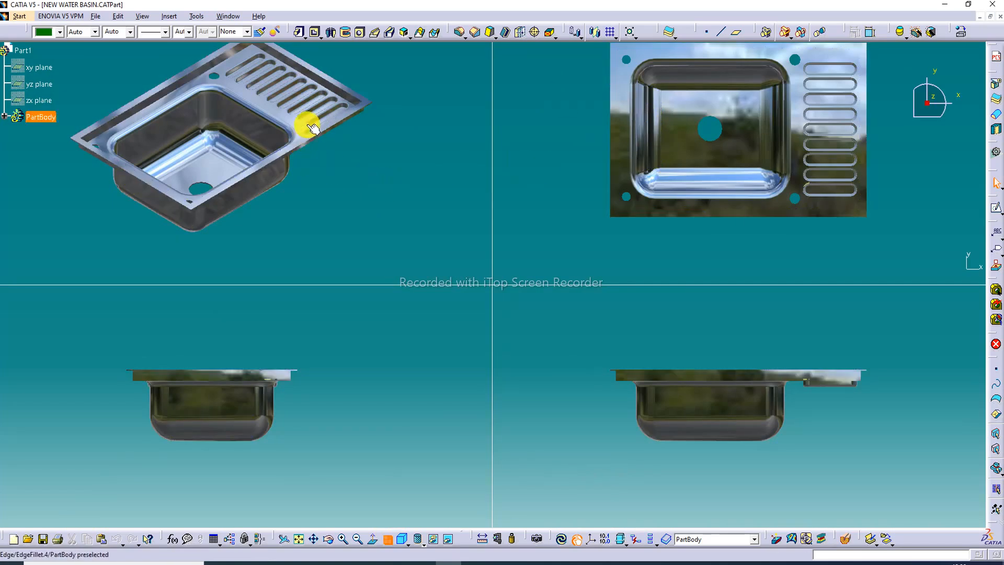
pyautogui.moveTo(307, 124); pyautogui.dragTo(307, 152, button='middle')
pyautogui.moveTo(727, 201); pyautogui.dragTo(723, 218, button='middle')
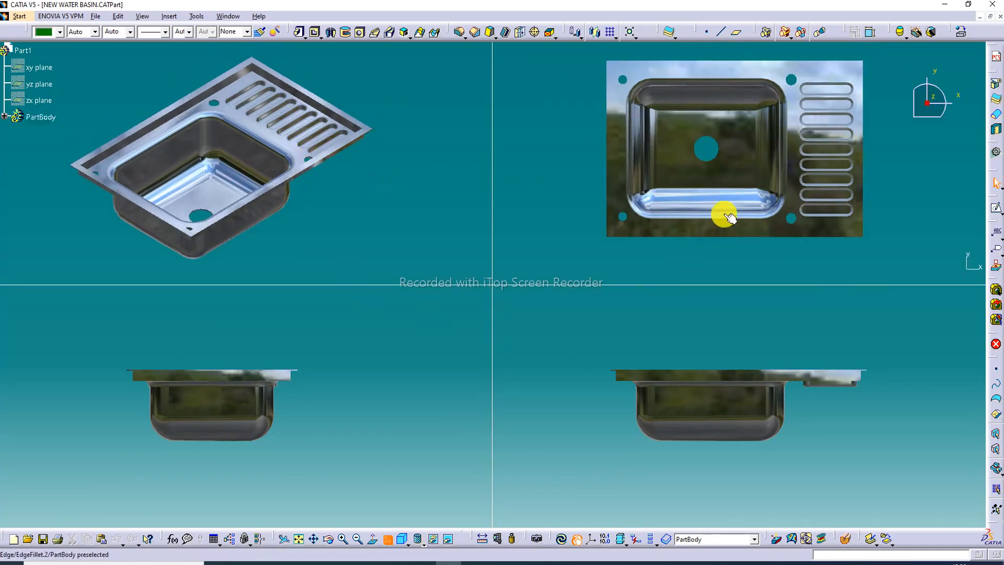
pyautogui.moveTo(739, 68); pyautogui.dragTo(737, 187, button='middle')
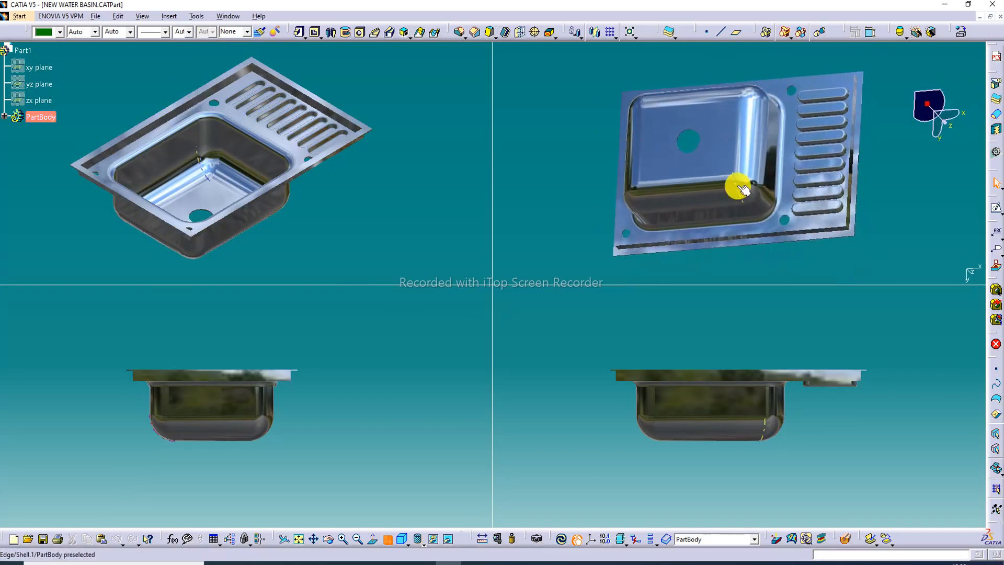
pyautogui.moveTo(809, 159); pyautogui.dragTo(658, 165, button='middle')
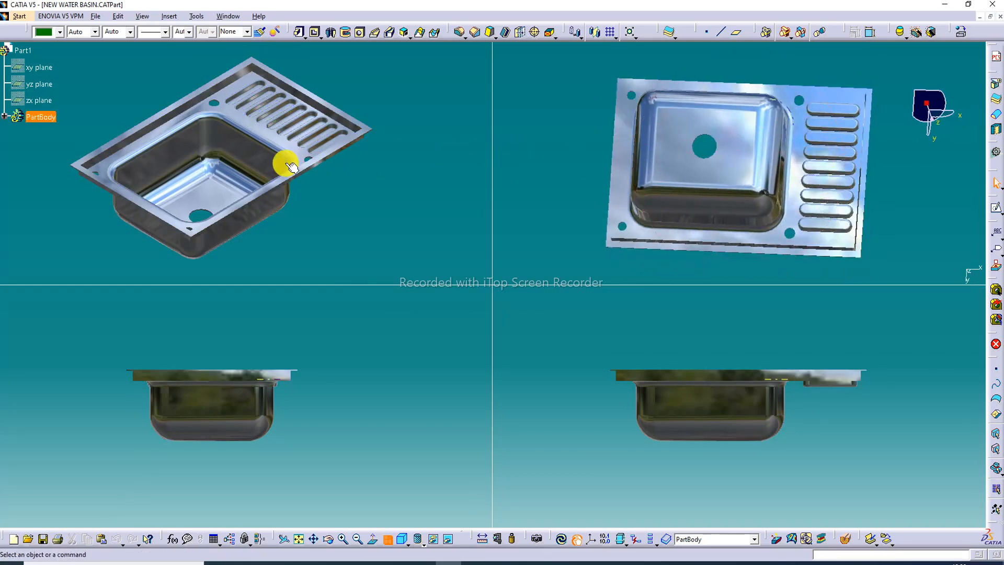
pyautogui.moveTo(287, 163); pyautogui.dragTo(313, 165, button='middle')
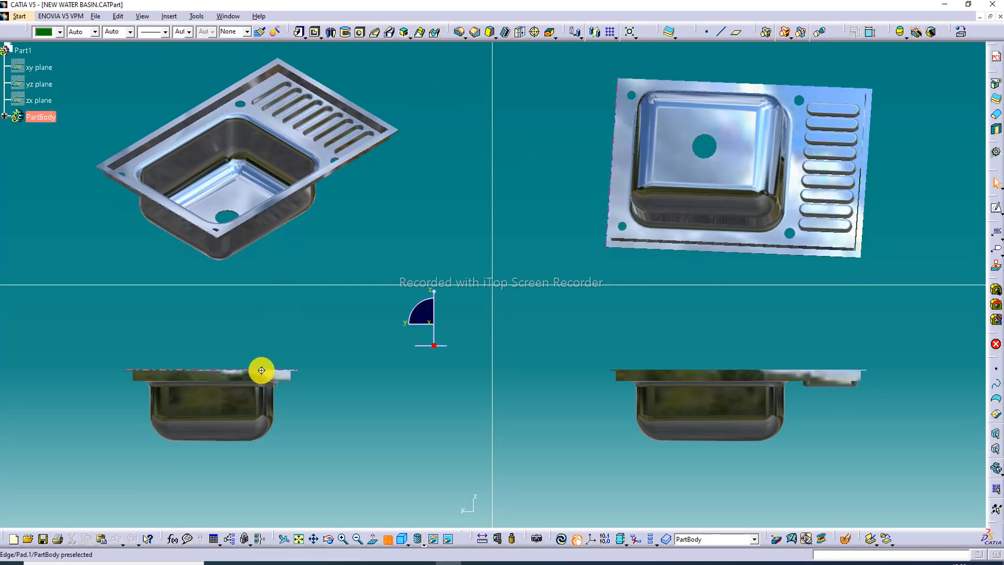
pyautogui.moveTo(261, 370); pyautogui.dragTo(258, 407, button='middle')
pyautogui.moveTo(686, 374); pyautogui.dragTo(683, 405, button='middle')
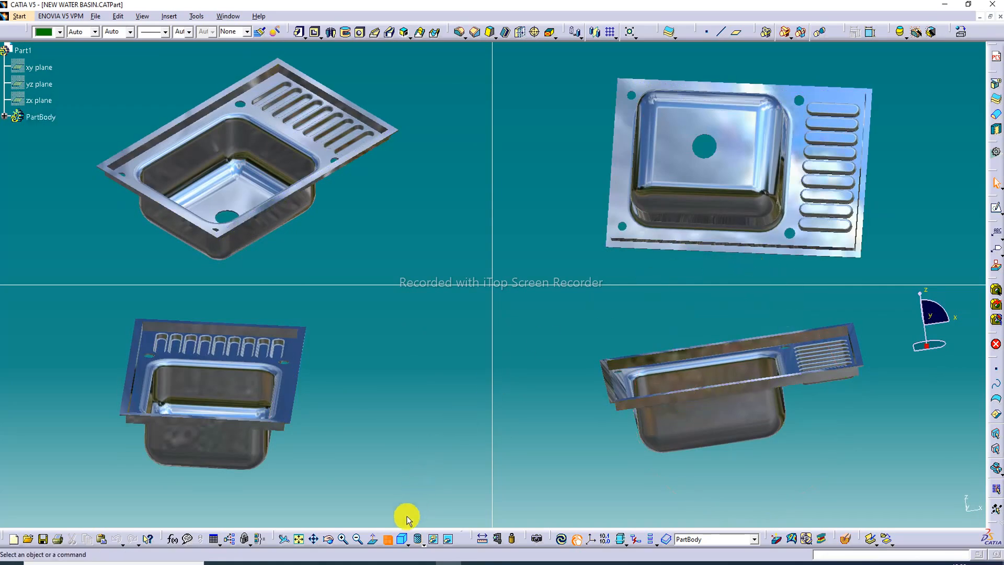
pyautogui.click(387, 539)
pyautogui.click(403, 539)
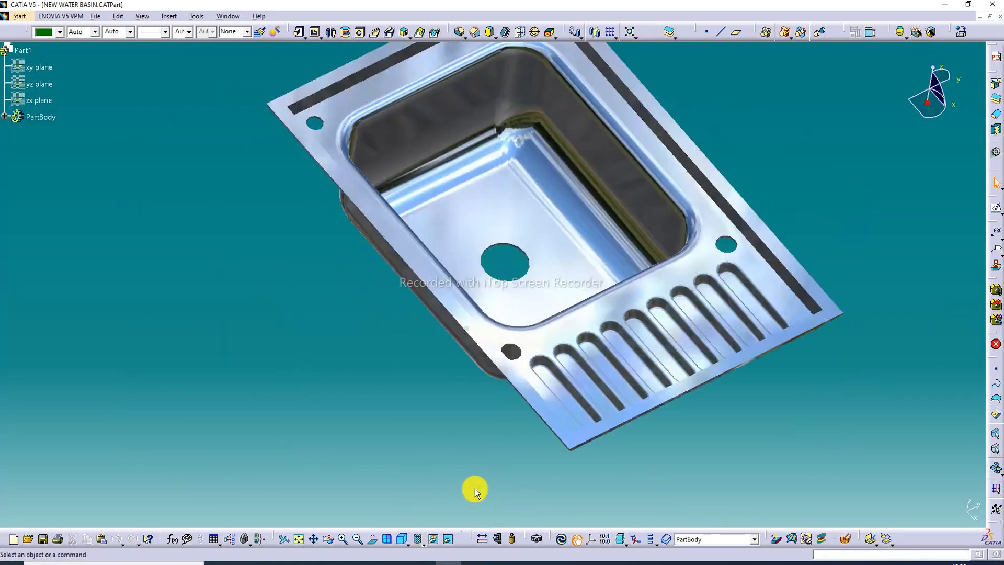
pyautogui.moveTo(640, 204)
pyautogui.mouseDown(button='middle')
pyautogui.moveTo(634, 222)
pyautogui.moveTo(647, 210)
pyautogui.mouseUp(button='middle')
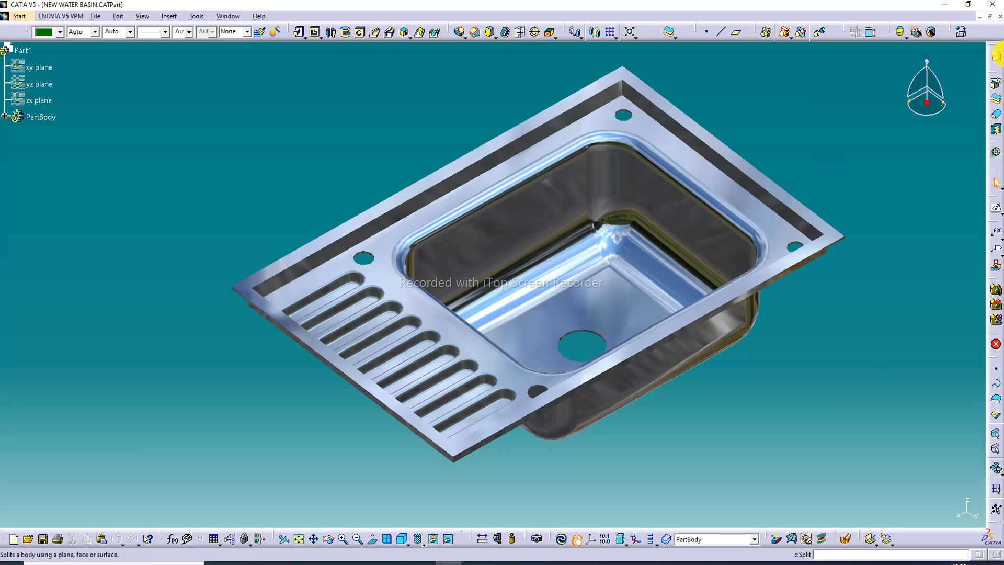
# Close the finished basin model and create a new Part Design part named Part1 with hybrid design enabled.
pyautogui.click(1000, 17)
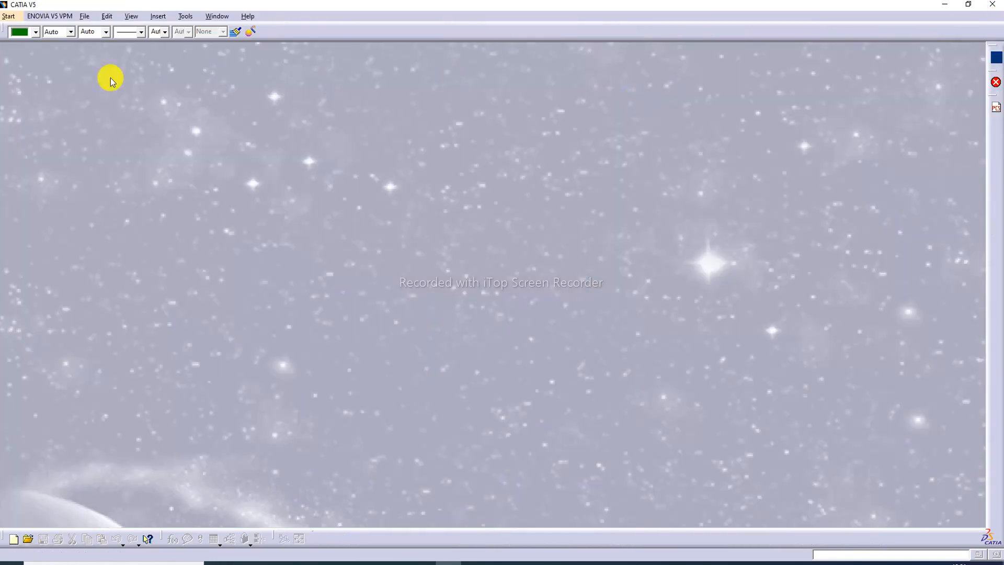
pyautogui.click(8, 16)
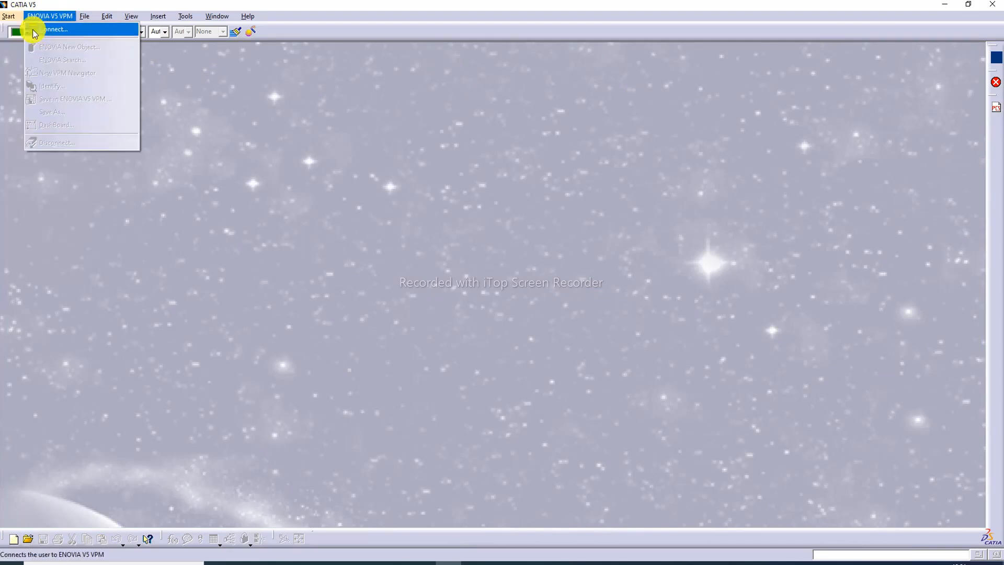
pyautogui.moveTo(32, 42)
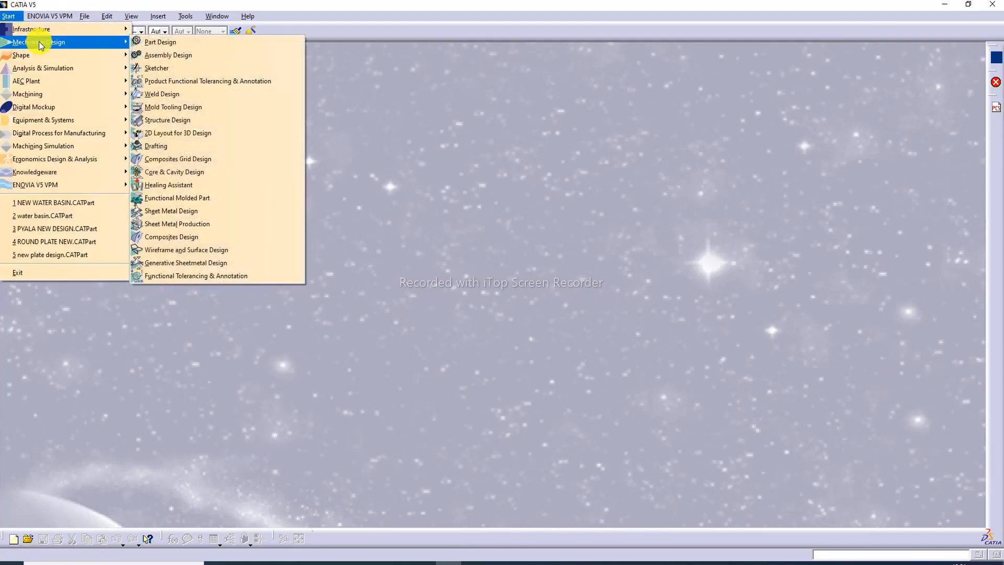
pyautogui.click(162, 41)
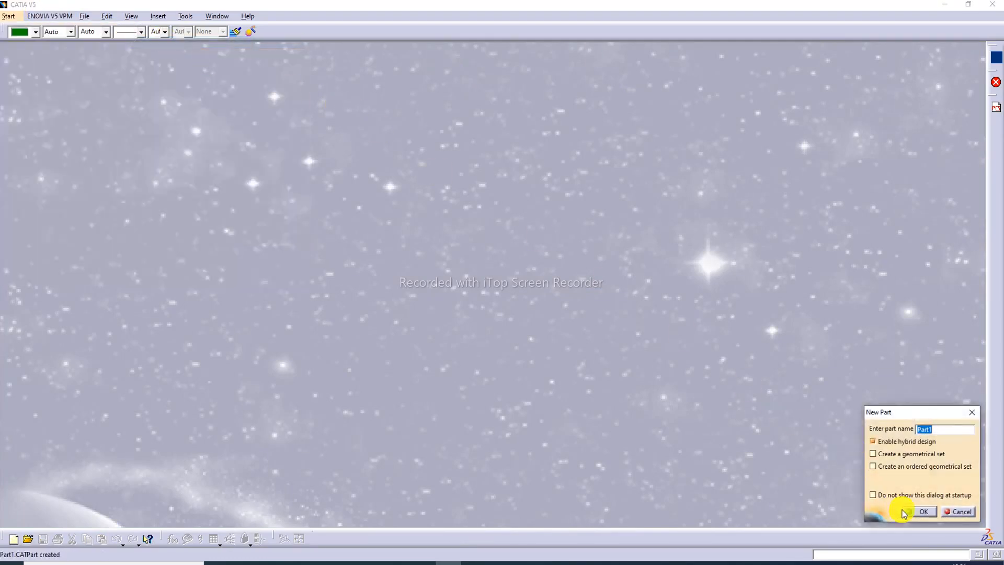
pyautogui.click(922, 512)
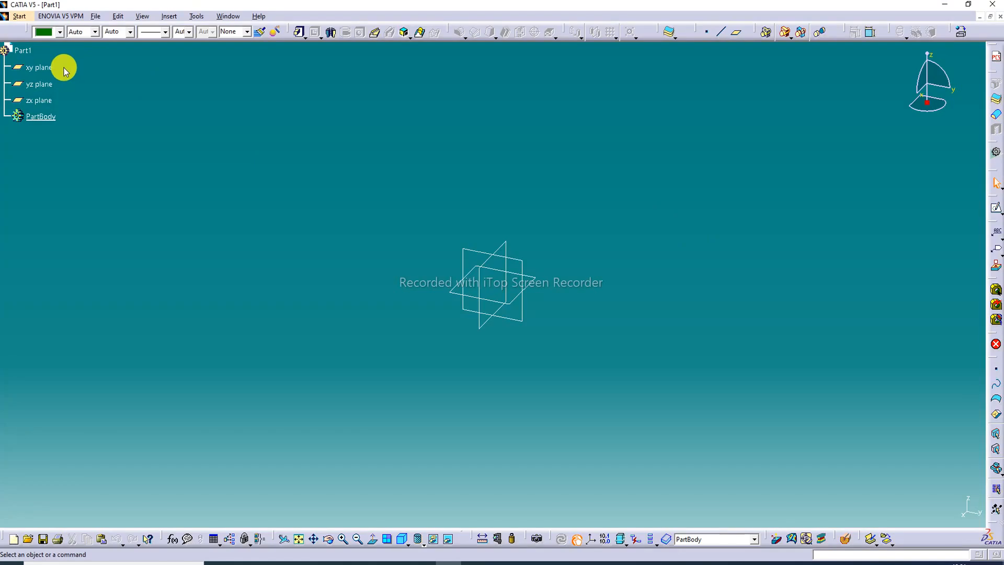
# Sketch a centered rectangle about 224 mm by 130 mm around the origin on the xy plane.
pyautogui.click(538, 284)
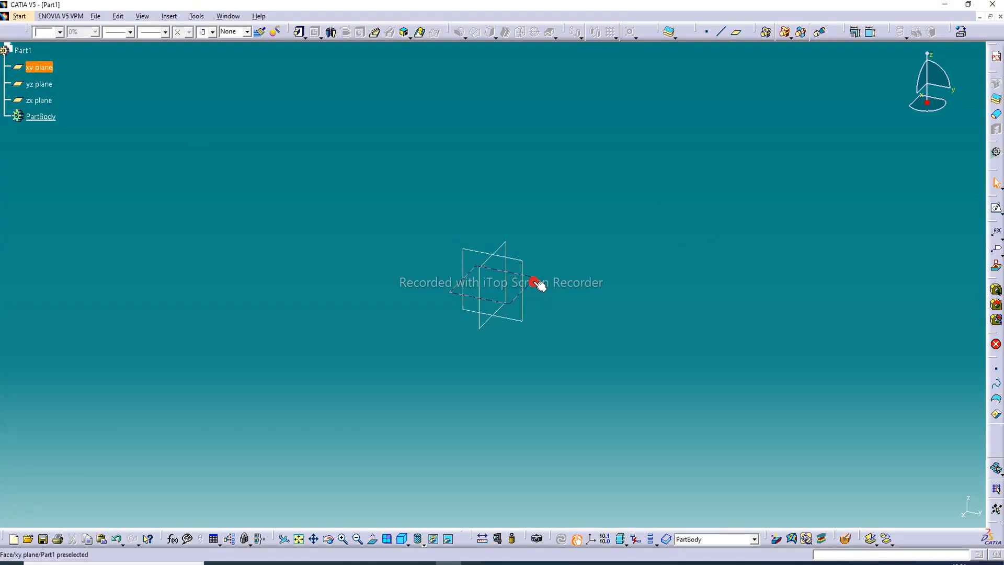
pyautogui.click(996, 210)
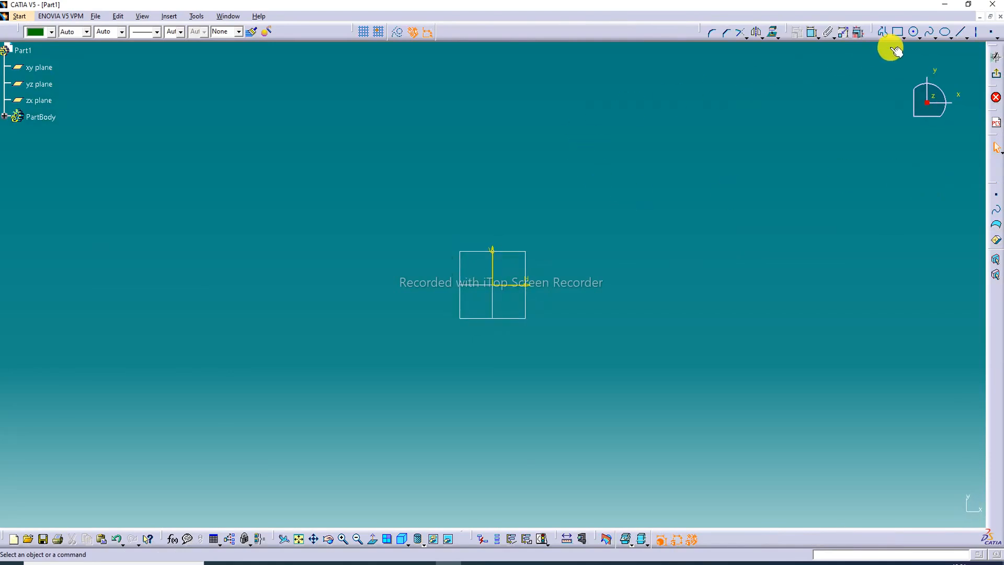
pyautogui.click(903, 38)
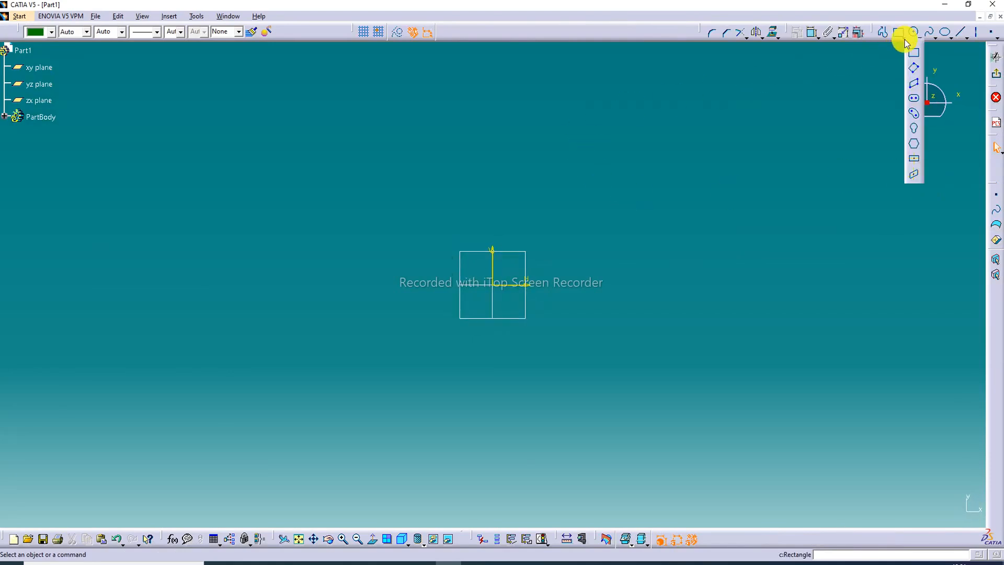
pyautogui.click(914, 160)
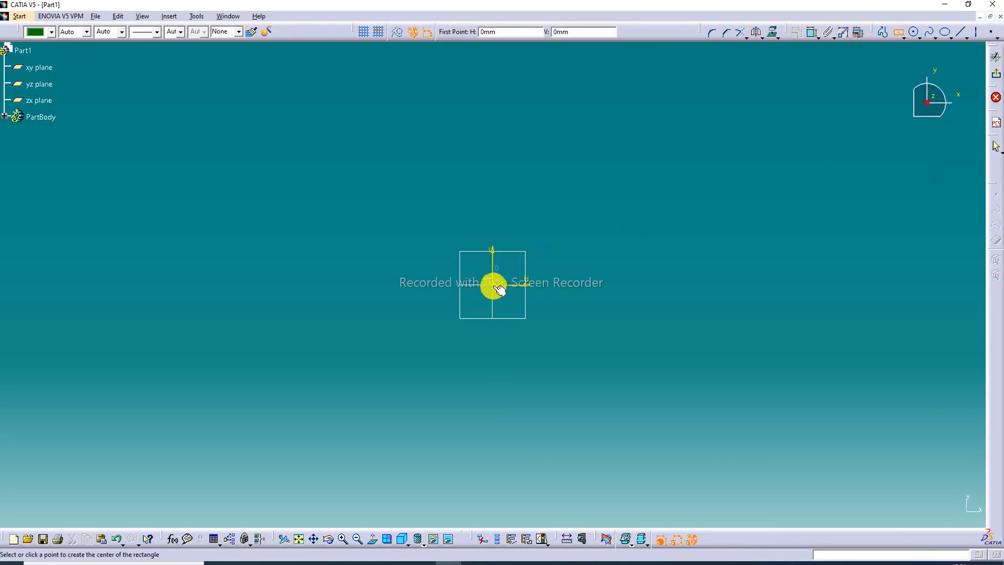
pyautogui.click(492, 285)
pyautogui.click(712, 152)
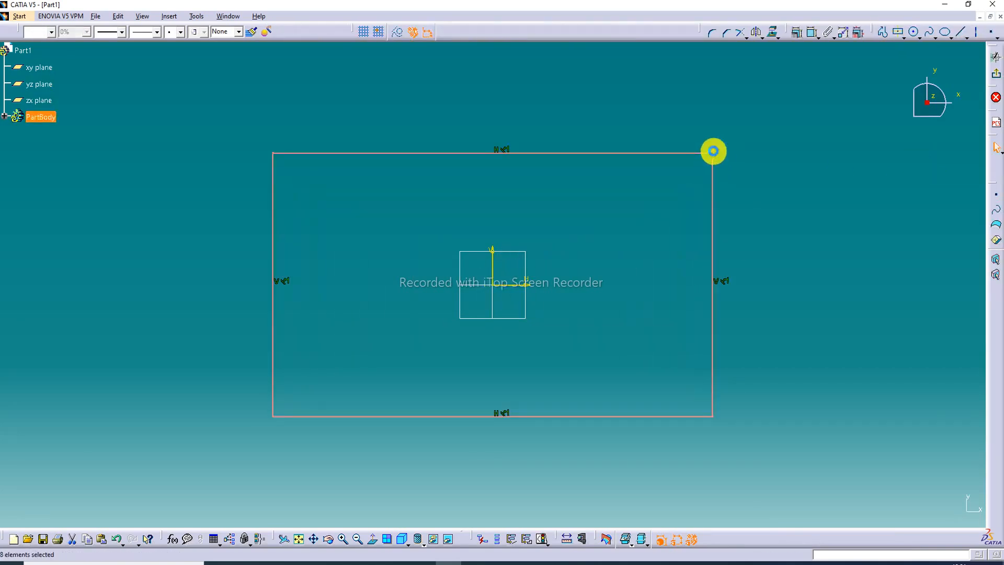
pyautogui.click(752, 103)
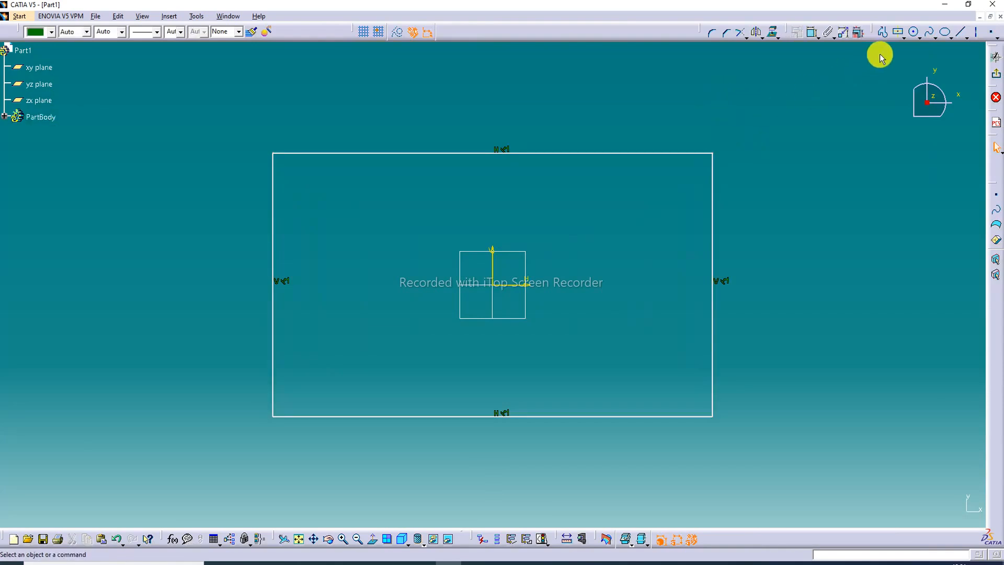
# Dimension the rectangle's horizontal width and vertical height.
pyautogui.click(813, 31)
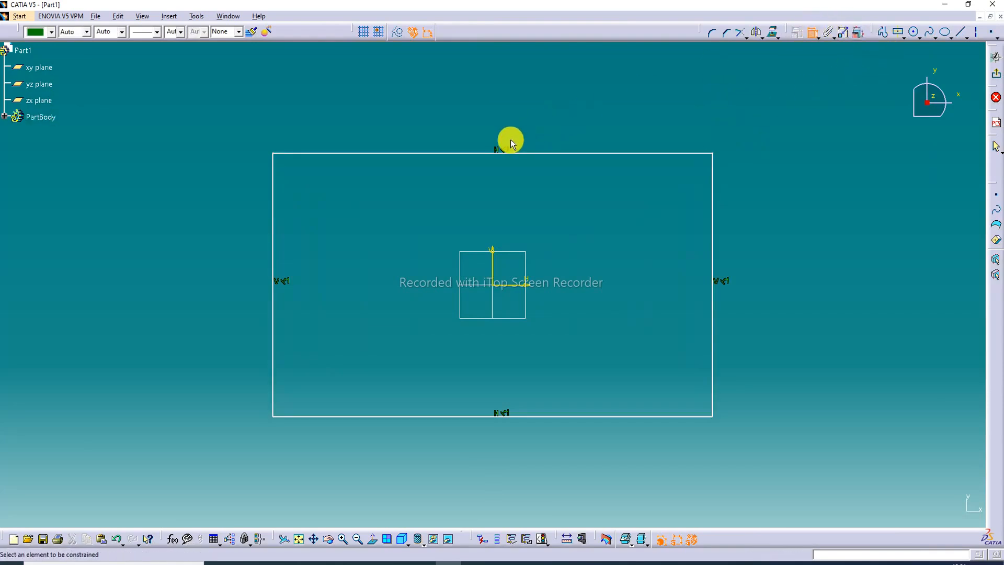
pyautogui.click(483, 153)
pyautogui.click(475, 136)
pyautogui.click(272, 218)
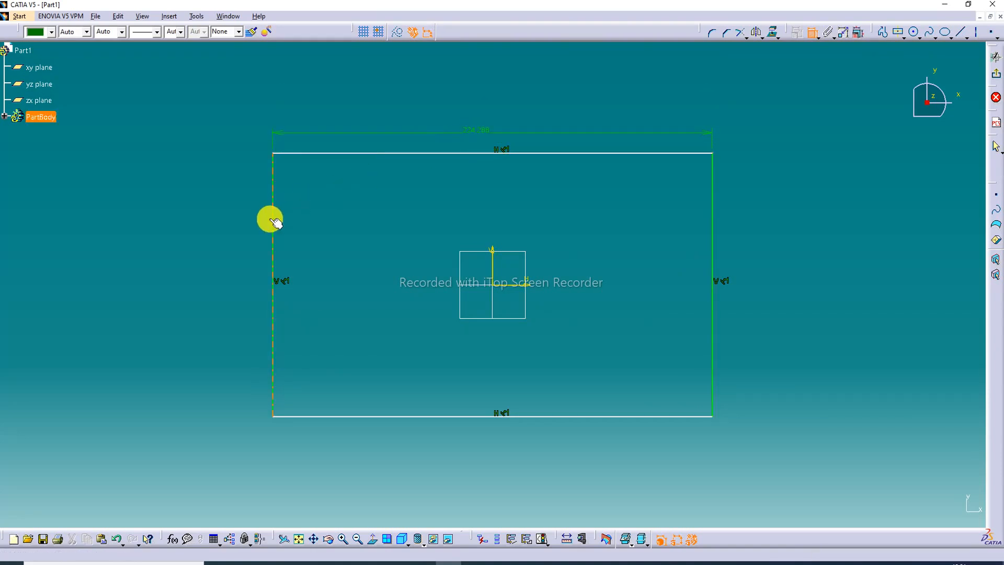
pyautogui.click(233, 229)
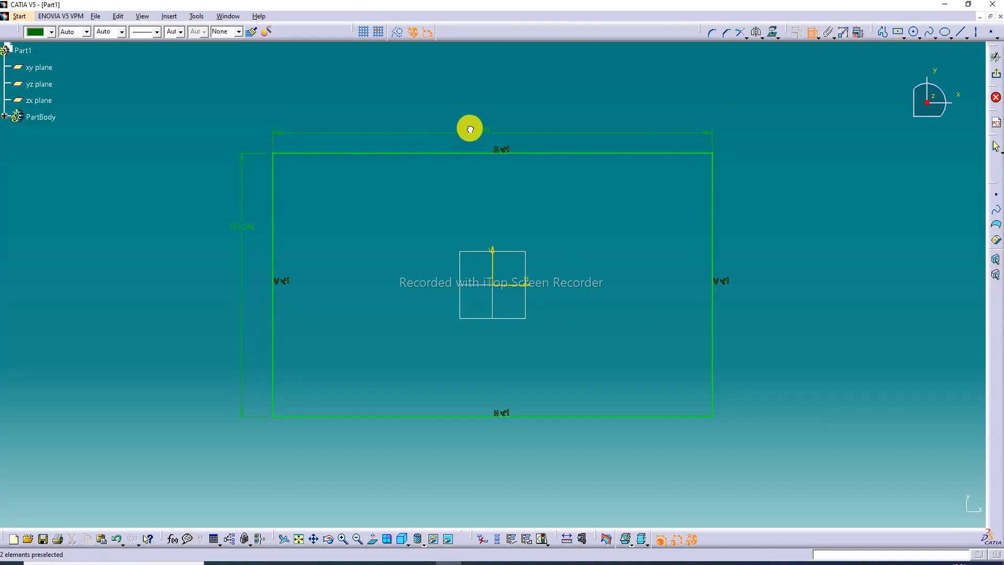
# Set the rectangle's width to 210 mm and its height to 140 mm.
pyautogui.doubleClick(470, 131)
pyautogui.write('21')
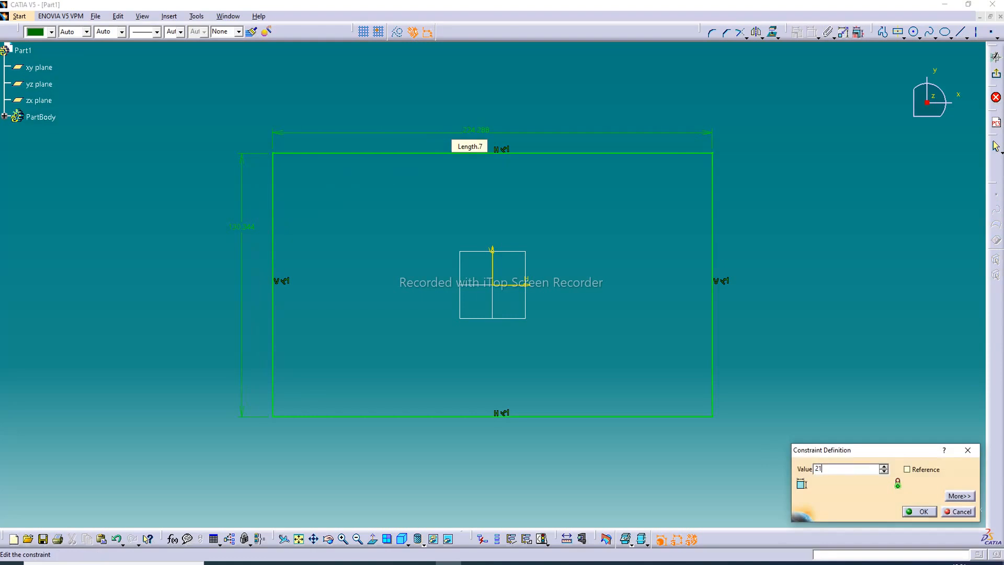
pyautogui.write('0')
pyautogui.press('Return')
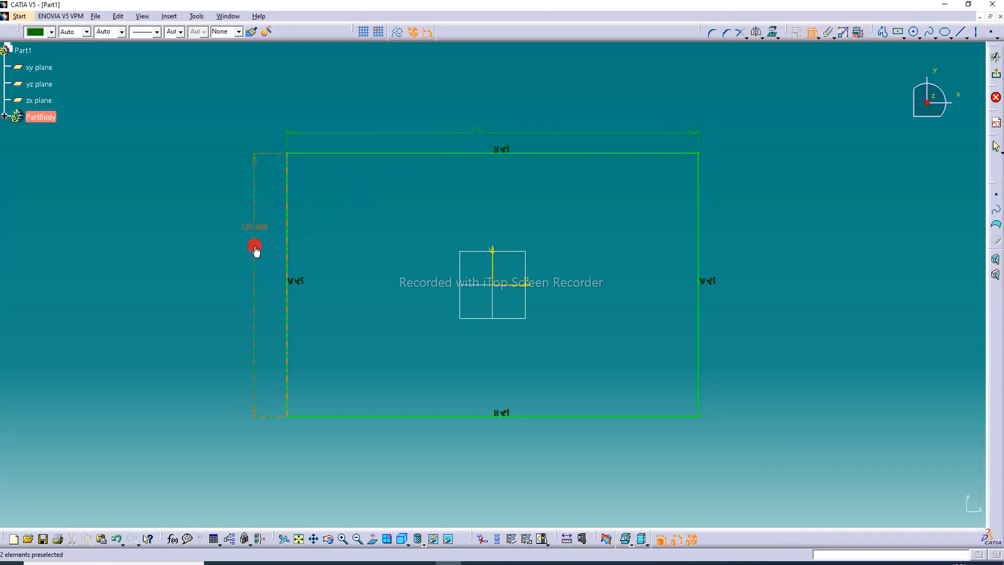
pyautogui.doubleClick(255, 229)
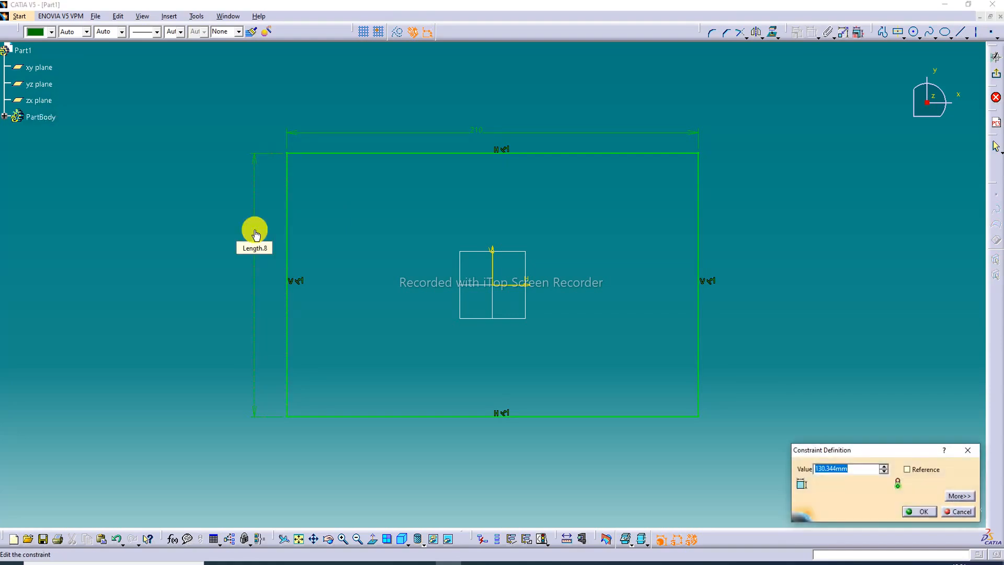
pyautogui.write('140')
pyautogui.press('Return')
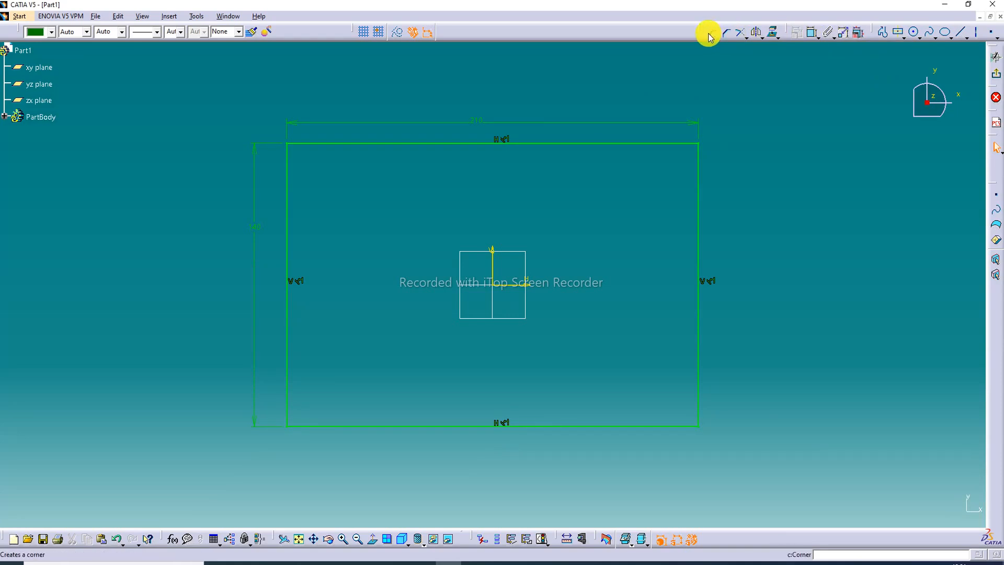
# Exit the sketch and pad the rectangle to a length of 72 mm.
pyautogui.moveTo(277, 109)
pyautogui.mouseDown()
pyautogui.moveTo(683, 183)
pyautogui.moveTo(742, 244)
pyautogui.mouseUp()
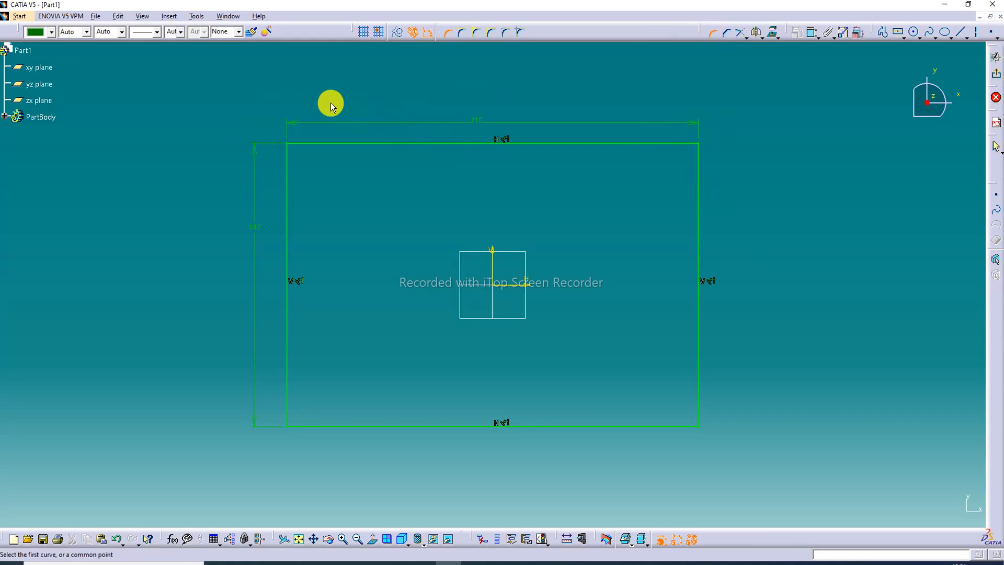
pyautogui.click(996, 73)
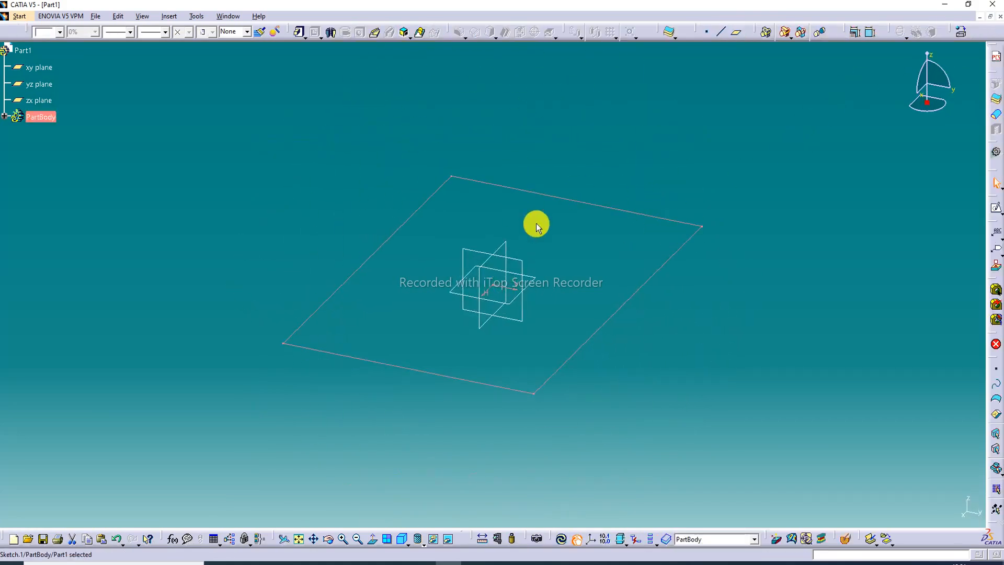
pyautogui.click(666, 155)
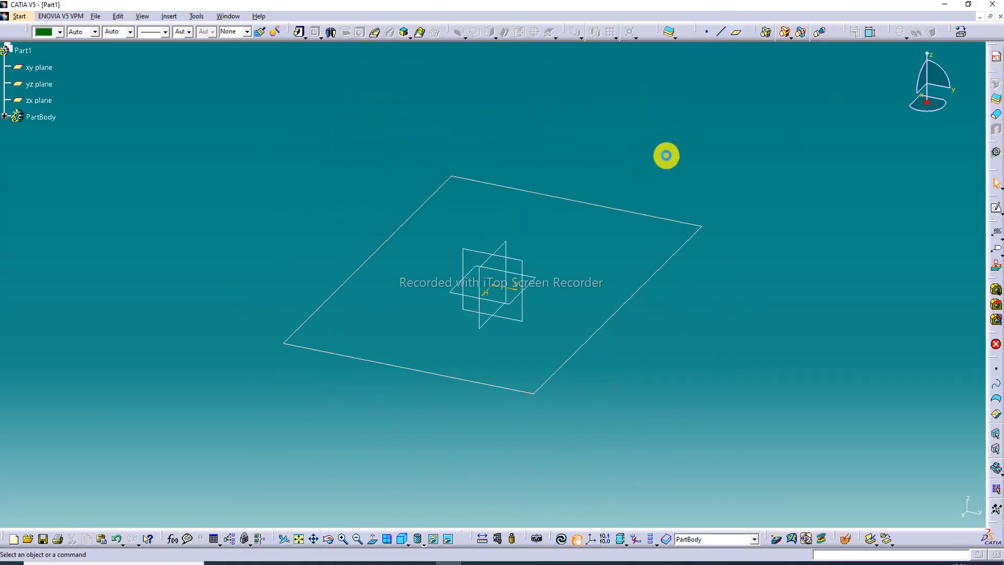
pyautogui.click(298, 34)
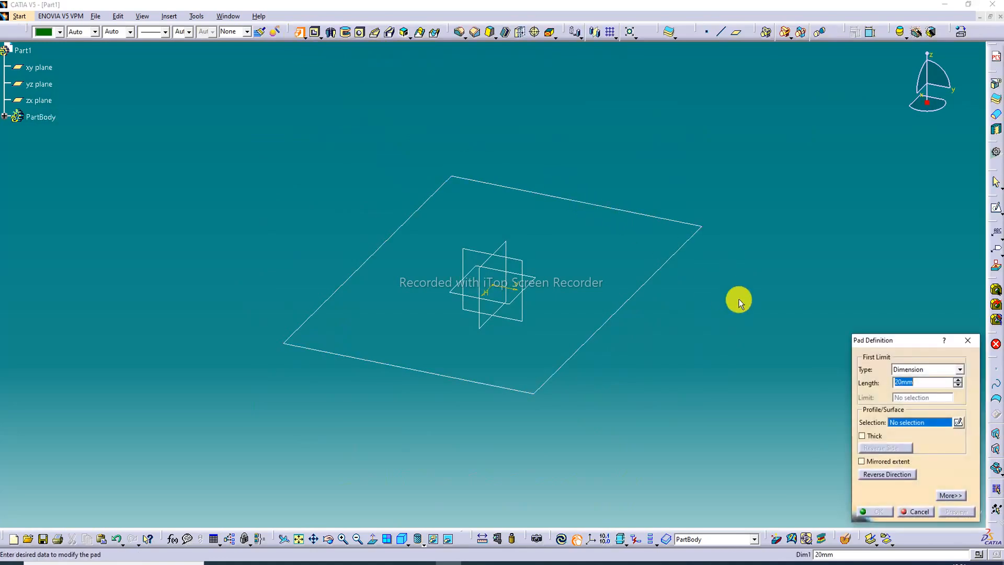
pyautogui.click(663, 272)
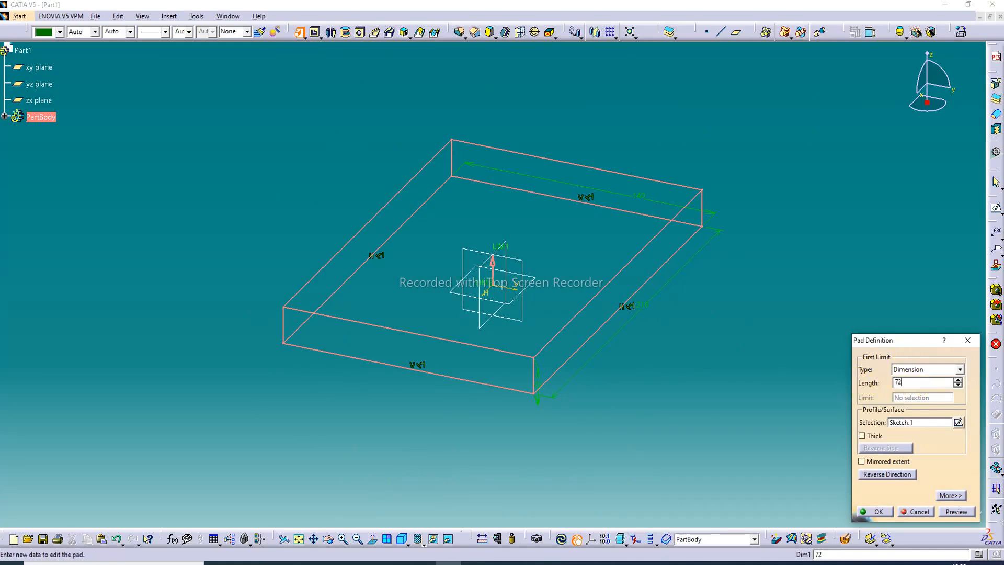
pyautogui.press('Return')
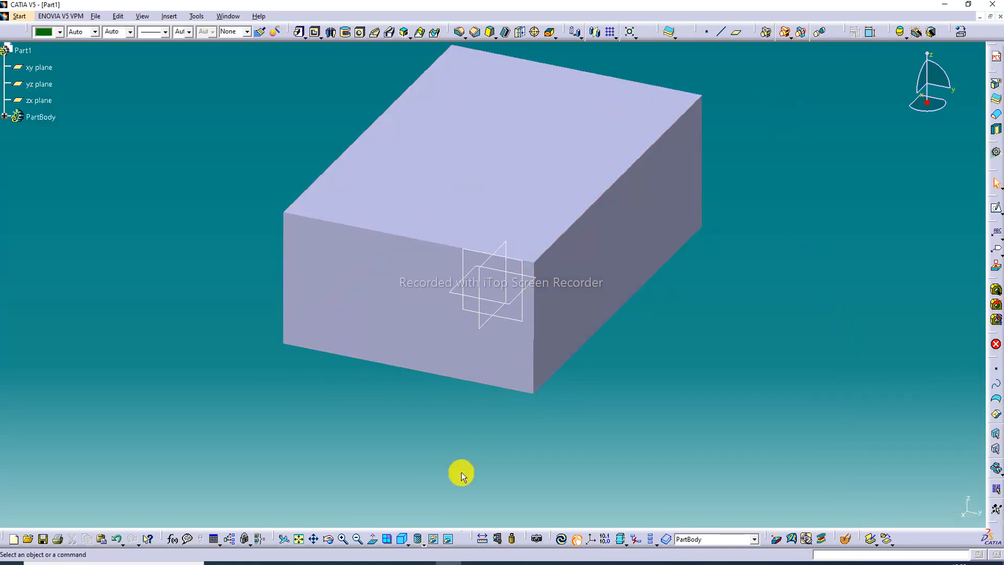
# Display the block shaded with its edges and orient it with the upper face in view.
pyautogui.click(422, 542)
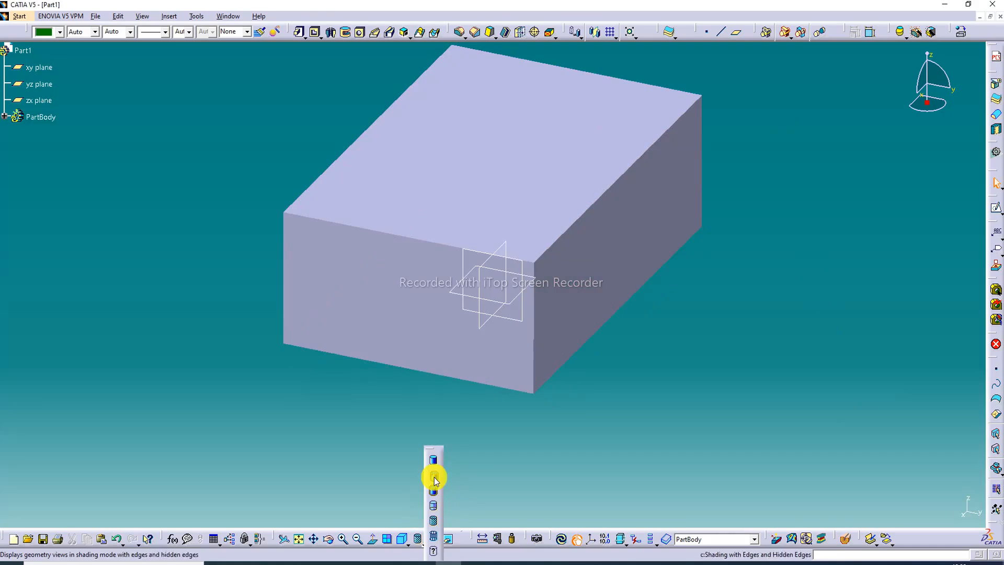
pyautogui.click(434, 477)
pyautogui.moveTo(576, 139)
pyautogui.mouseDown(button='middle')
pyautogui.moveTo(571, 194)
pyautogui.moveTo(487, 199)
pyautogui.moveTo(591, 266)
pyautogui.moveTo(716, 144)
pyautogui.mouseUp(button='middle')
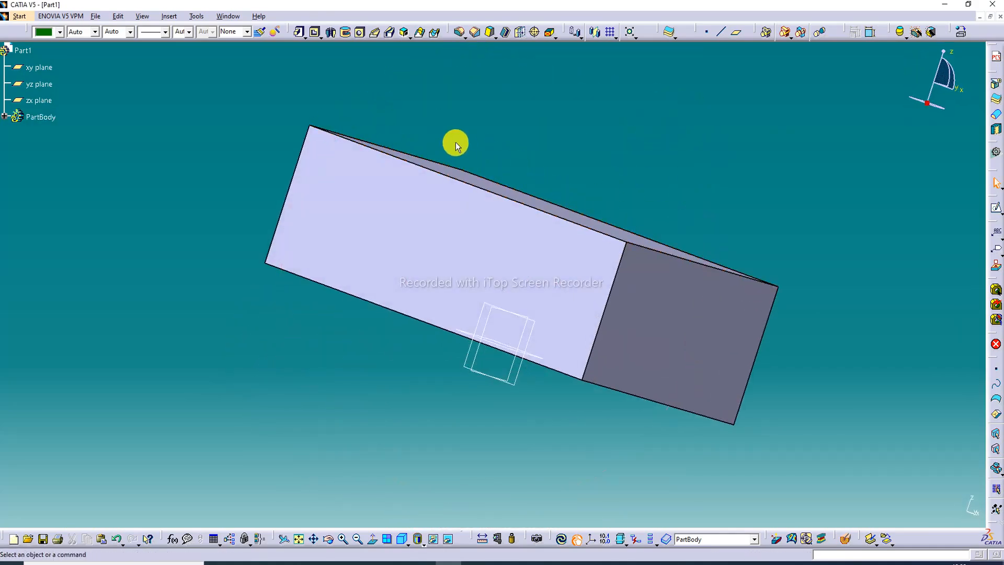
pyautogui.moveTo(455, 143); pyautogui.dragTo(486, 336, button='middle')
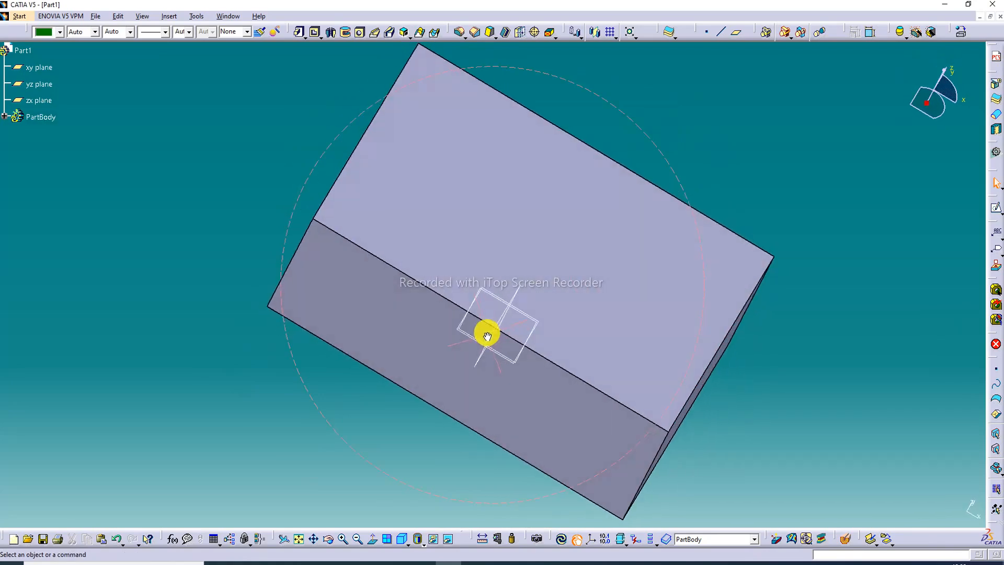
# Start a sketch on the block's top face and draw a two-point rectangle about 114 mm wide, offset toward the face's left side.
pyautogui.click(566, 221)
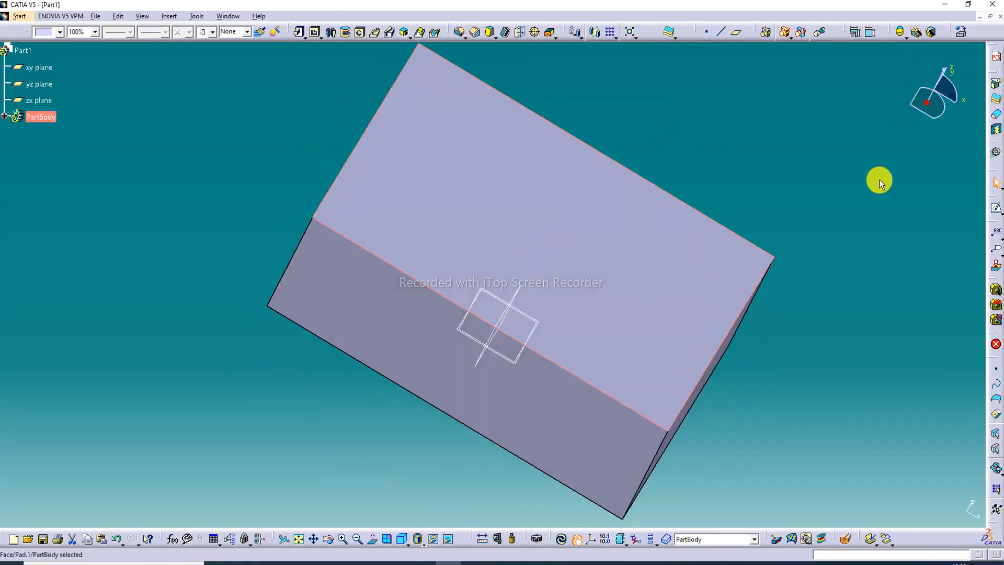
pyautogui.click(996, 208)
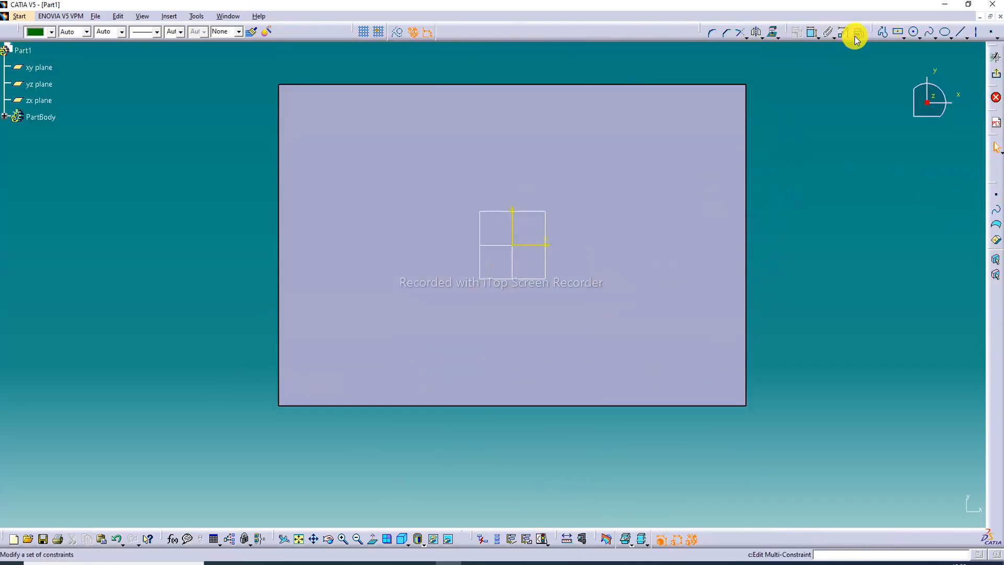
pyautogui.click(903, 35)
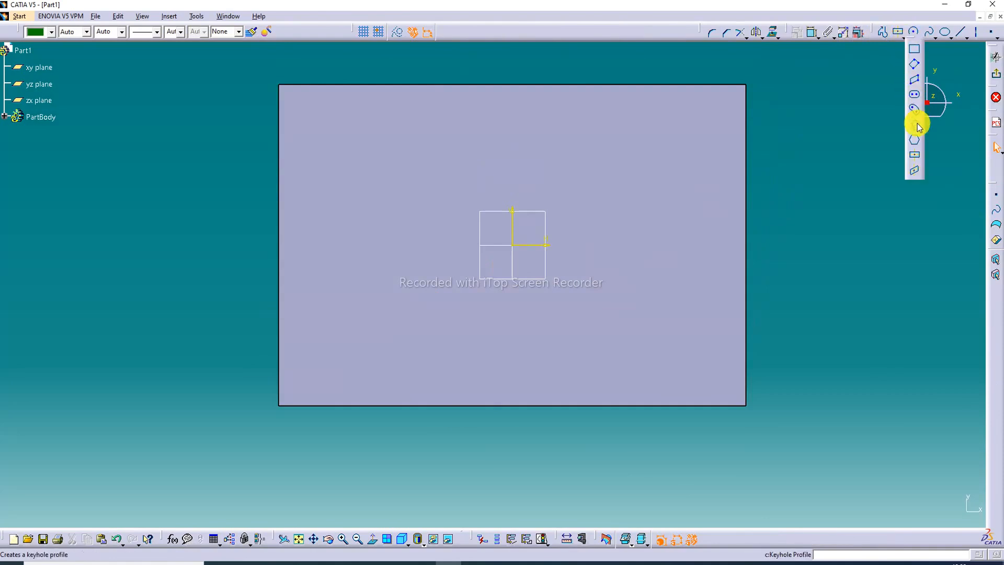
pyautogui.click(918, 49)
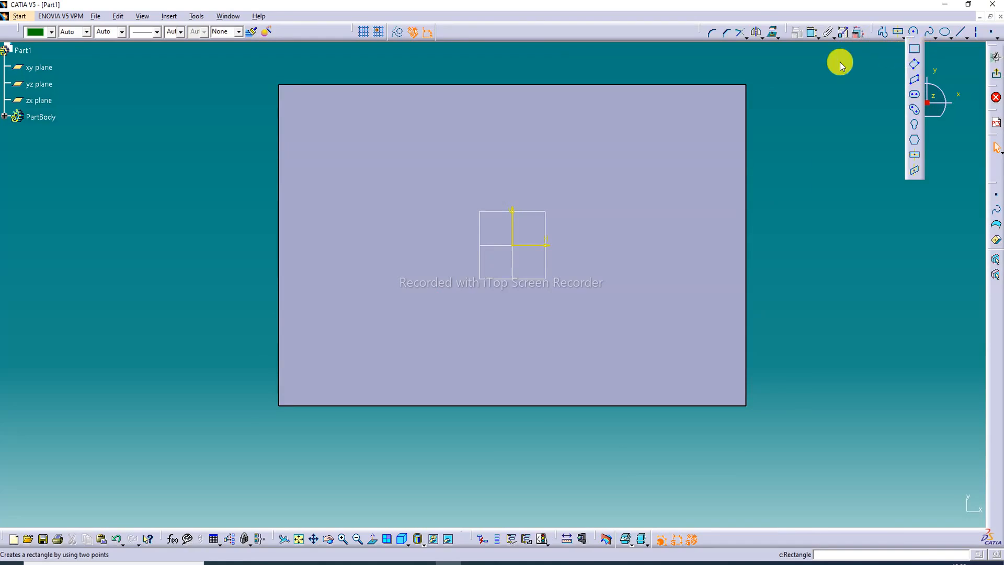
pyautogui.click(334, 150)
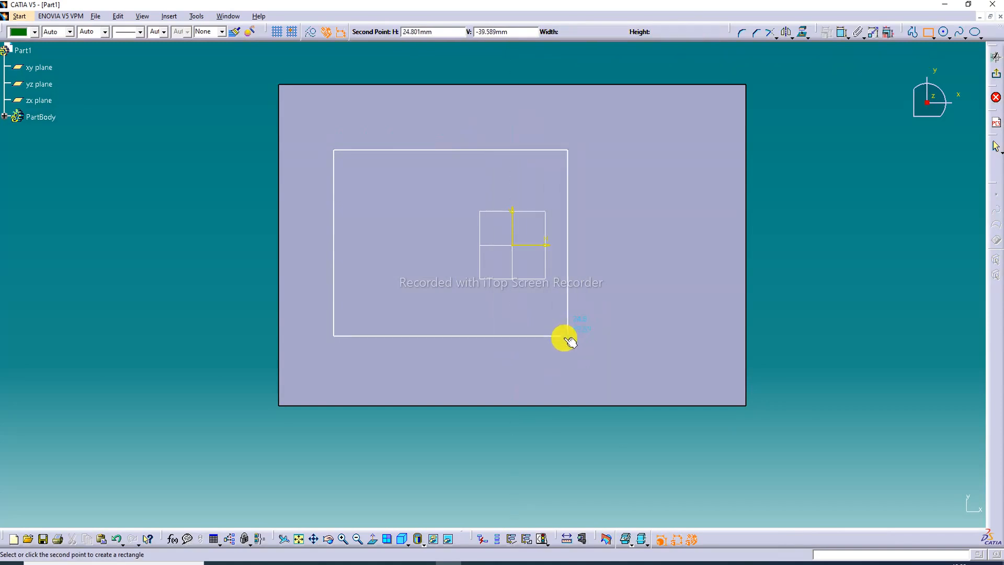
pyautogui.click(587, 362)
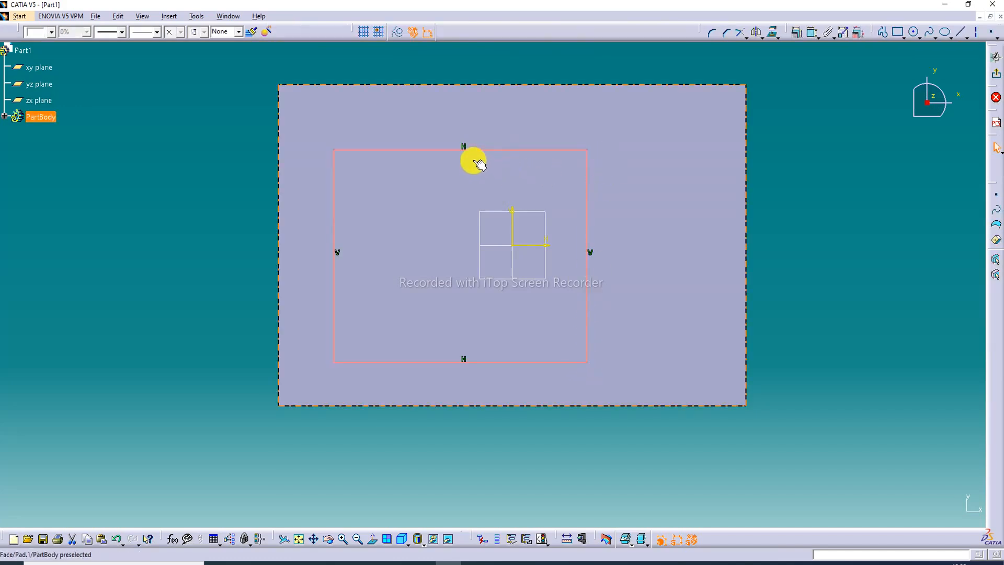
# Move the rectangle toward the face's upper-left corner and stretch its lower edge downward to a height of about 101 mm.
pyautogui.moveTo(333, 219); pyautogui.dragTo(319, 196)
pyautogui.click(876, 137)
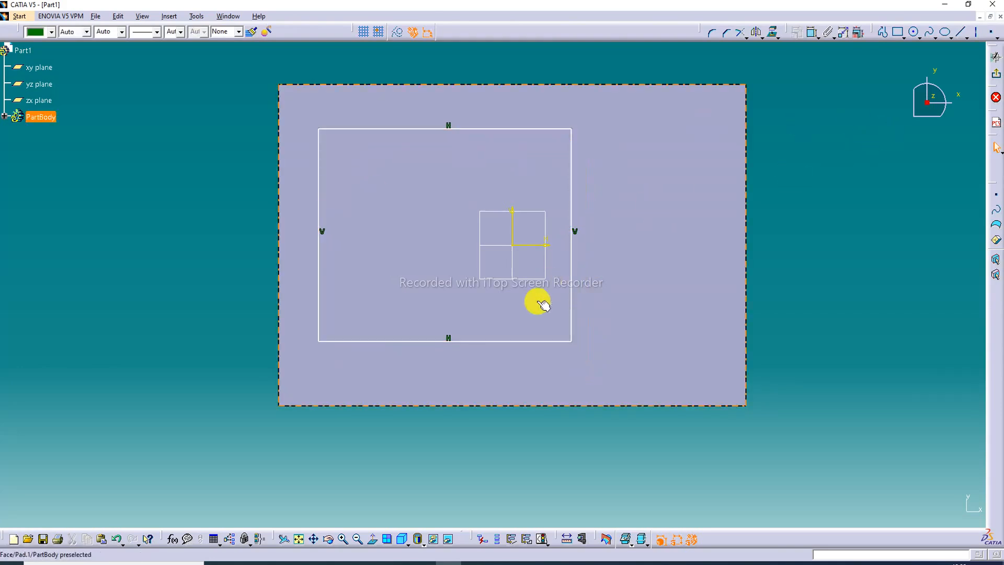
pyautogui.moveTo(504, 344); pyautogui.dragTo(499, 361)
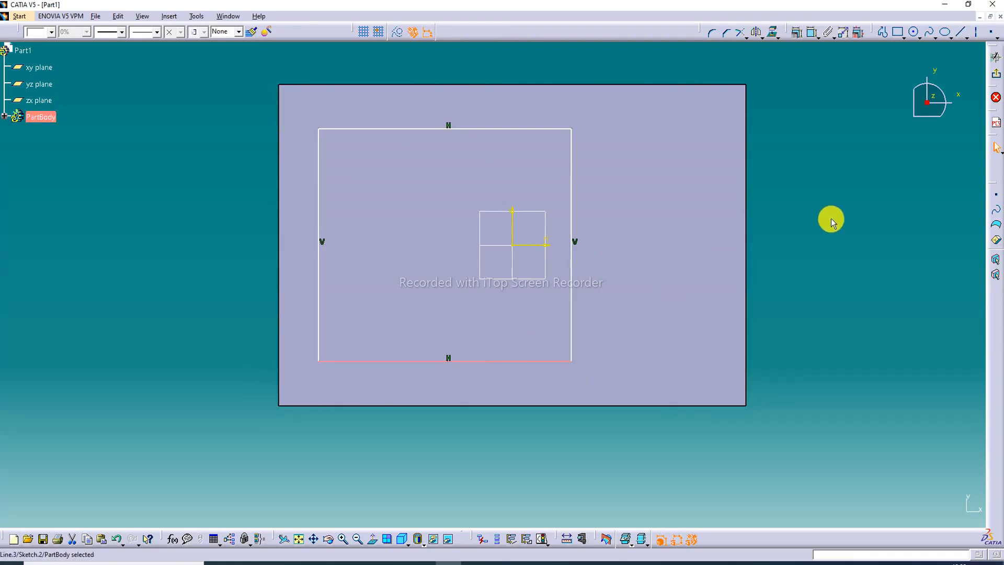
# Round all four corners of the rectangle with a 16 mm radius.
pyautogui.click(712, 36)
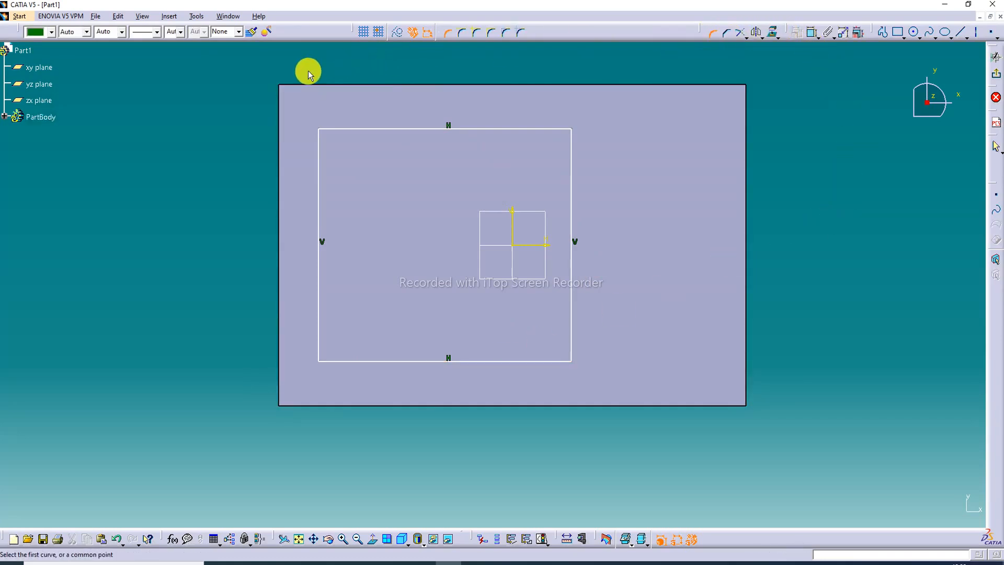
pyautogui.moveTo(270, 70)
pyautogui.mouseDown()
pyautogui.moveTo(608, 276)
pyautogui.moveTo(617, 397)
pyautogui.mouseUp()
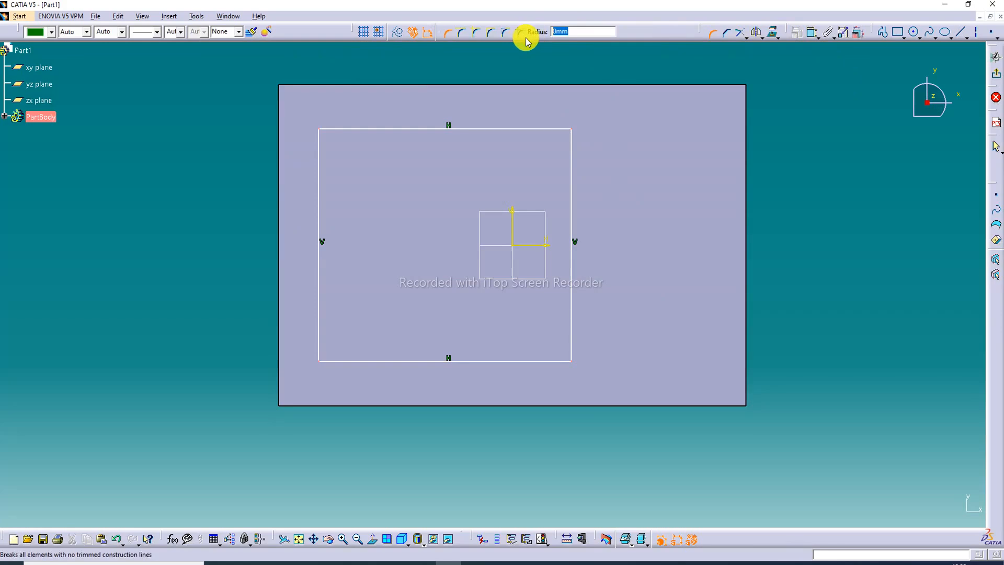
pyautogui.press('Return')
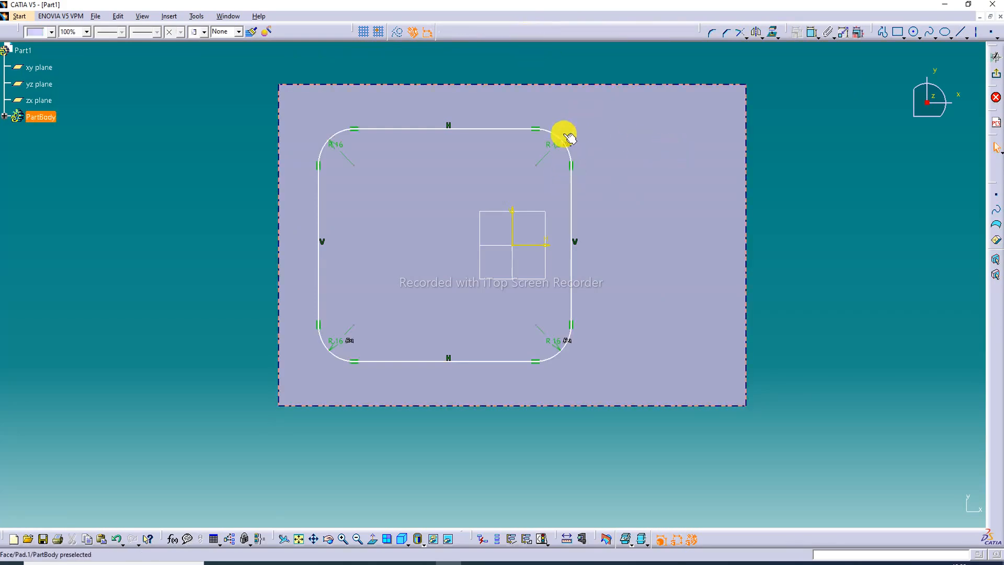
# Dimension the rounded rectangle's distances from the block's left and lower edges.
pyautogui.click(812, 39)
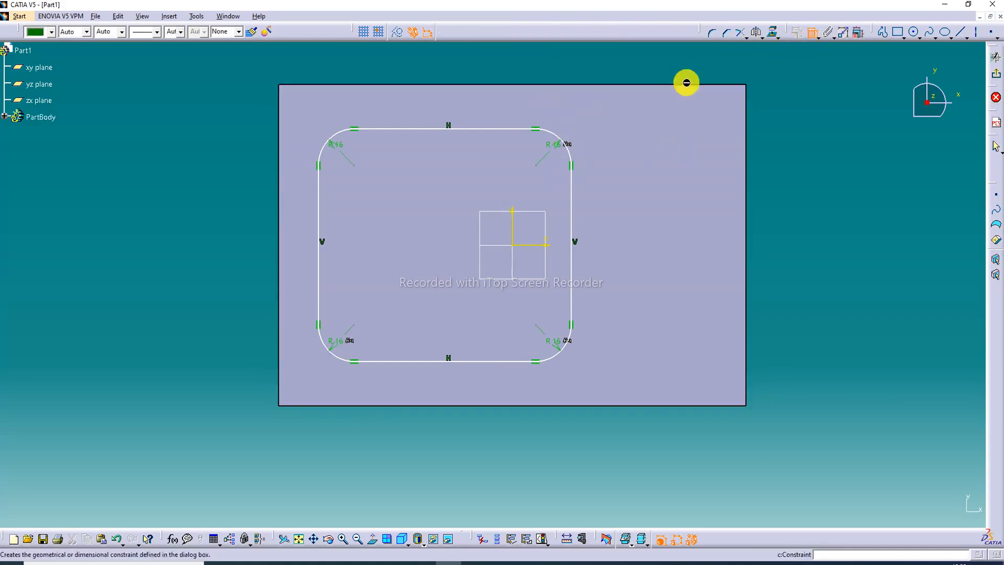
pyautogui.click(320, 222)
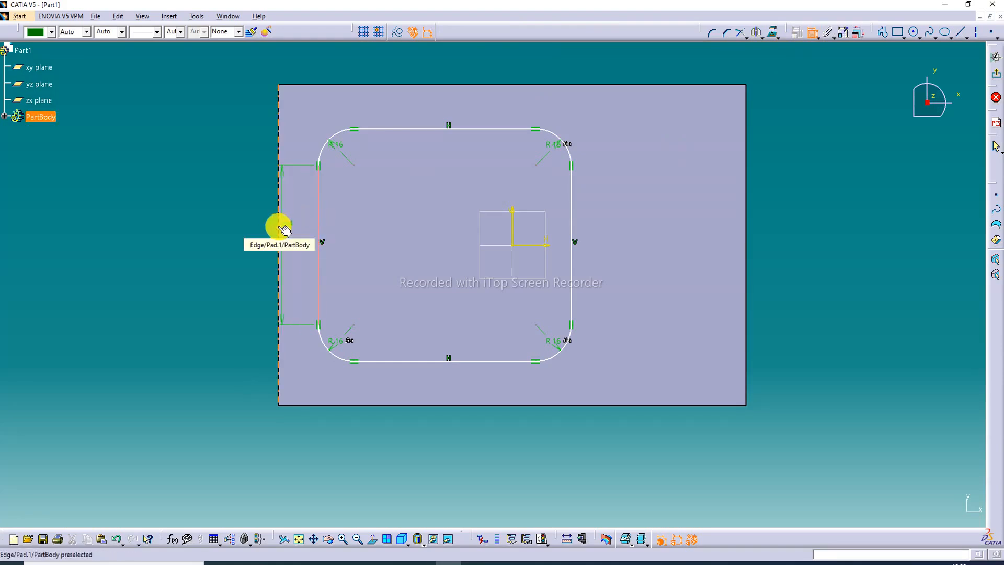
pyautogui.click(280, 229)
pyautogui.click(253, 194)
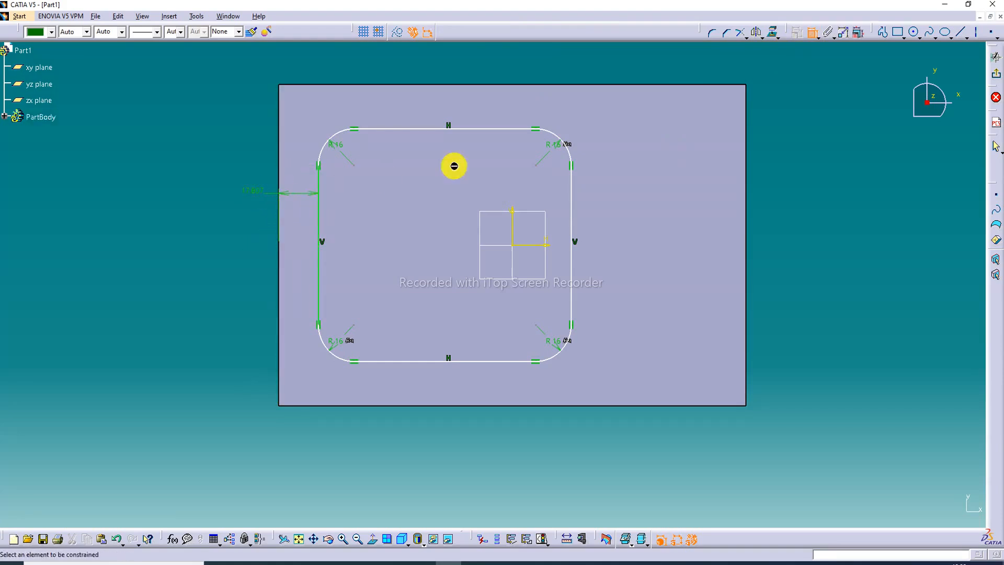
pyautogui.click(393, 361)
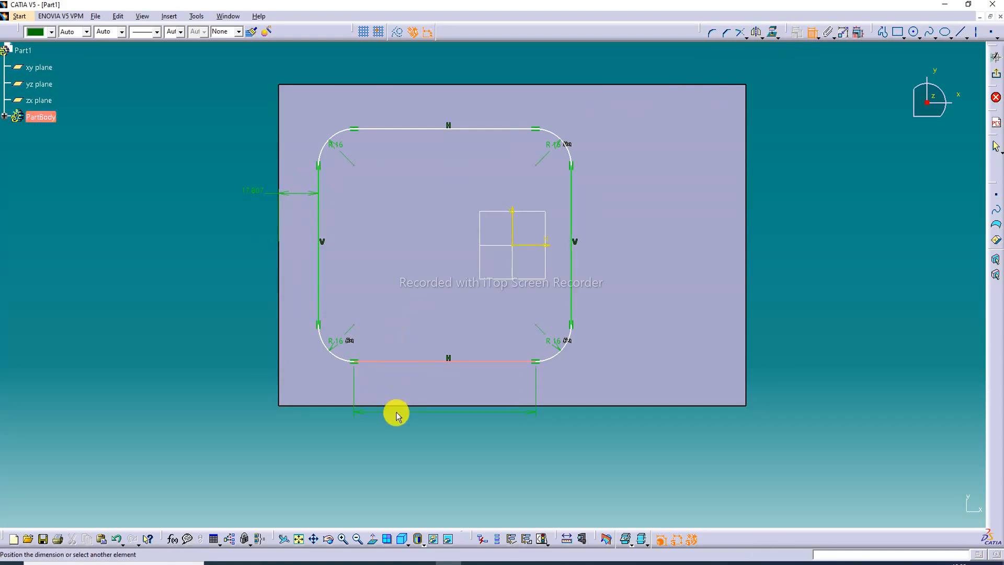
pyautogui.click(405, 406)
pyautogui.click(247, 392)
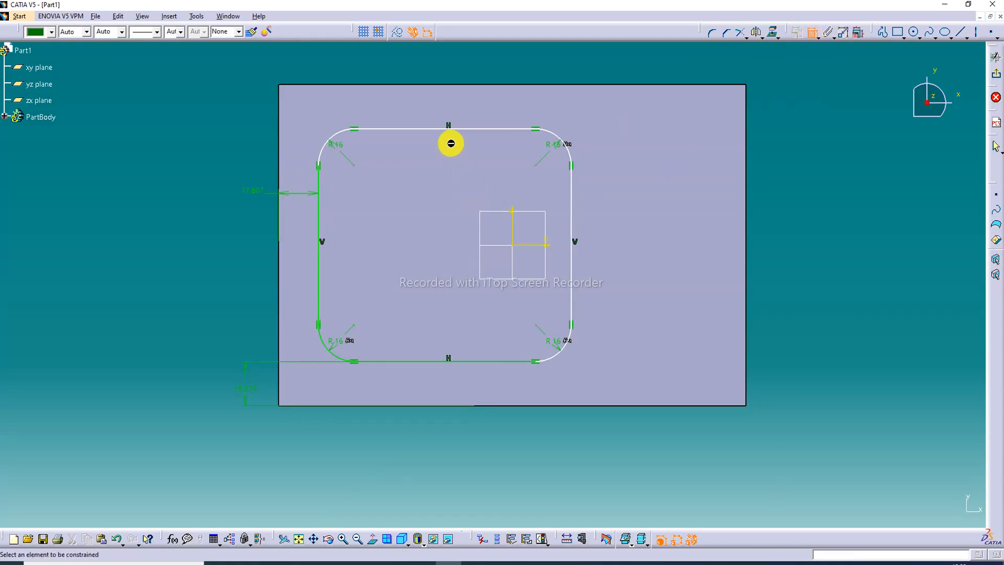
# Dimension the rounded rectangle's overall width and try to dimension its height from the upper edge.
pyautogui.click(319, 277)
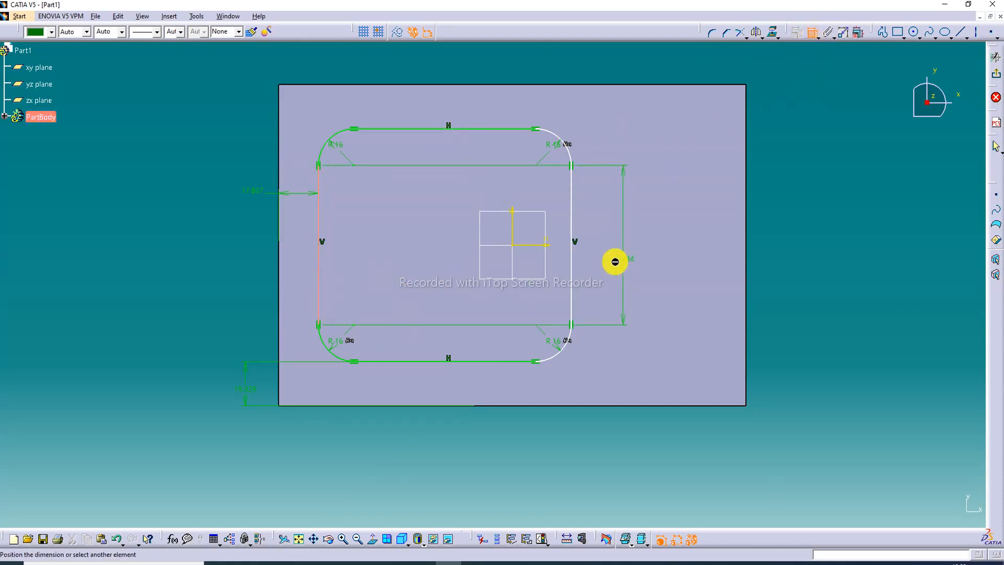
pyautogui.click(575, 258)
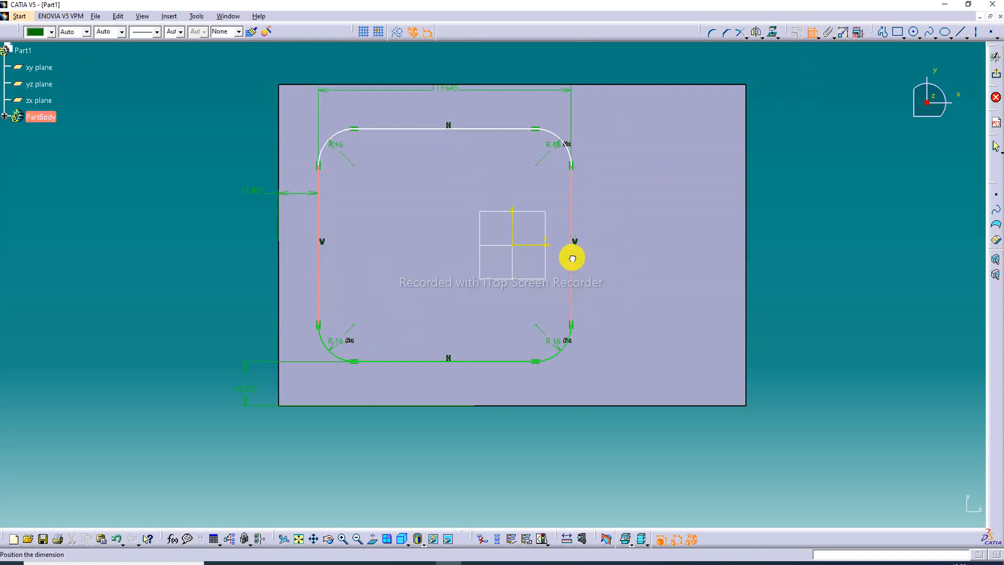
pyautogui.click(467, 419)
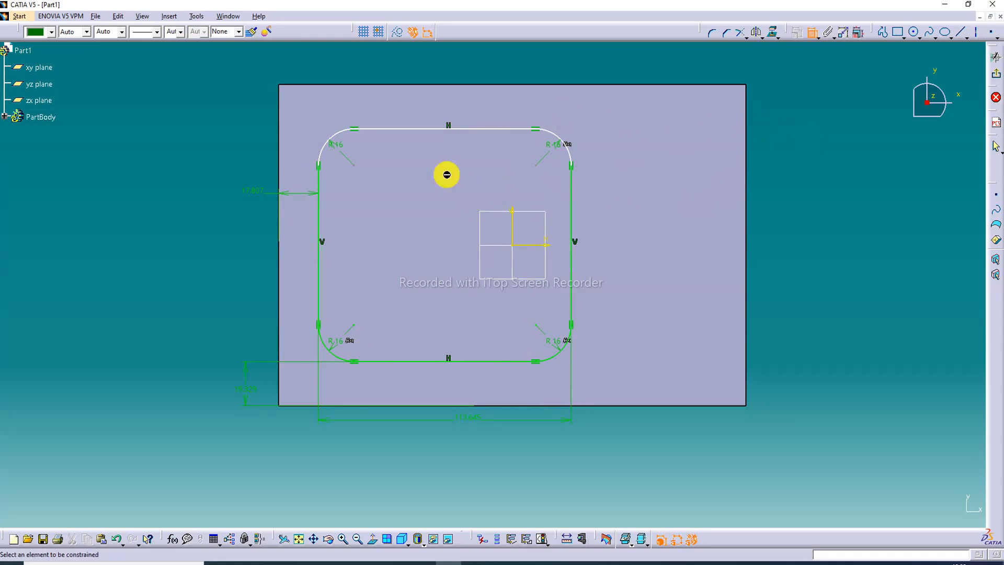
pyautogui.click(486, 128)
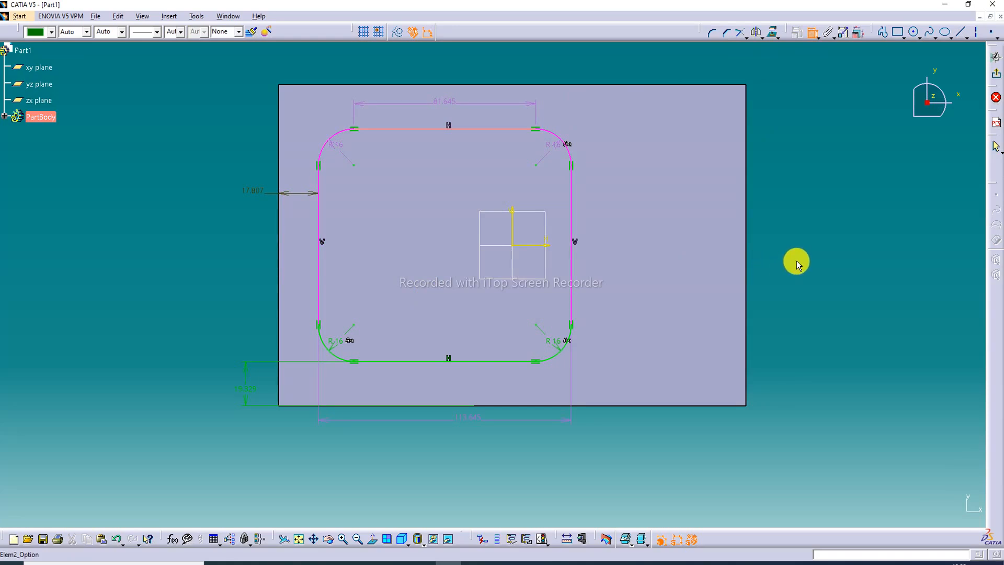
# Undo the rectangle's dimensions and corner rounding, back to the plain sharp-cornered rectangle.
pyautogui.click(117, 539)
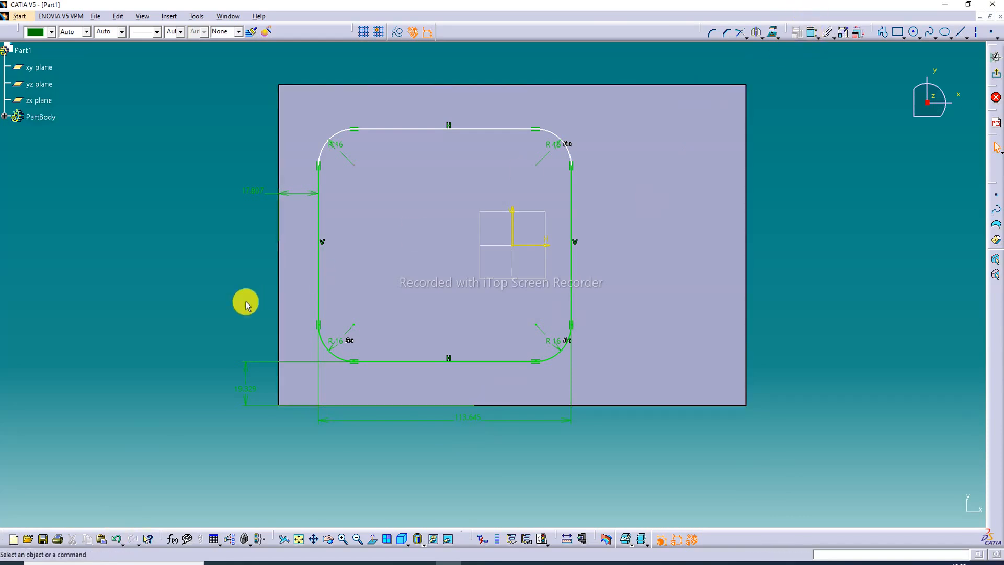
pyautogui.click(119, 542)
pyautogui.click(119, 543)
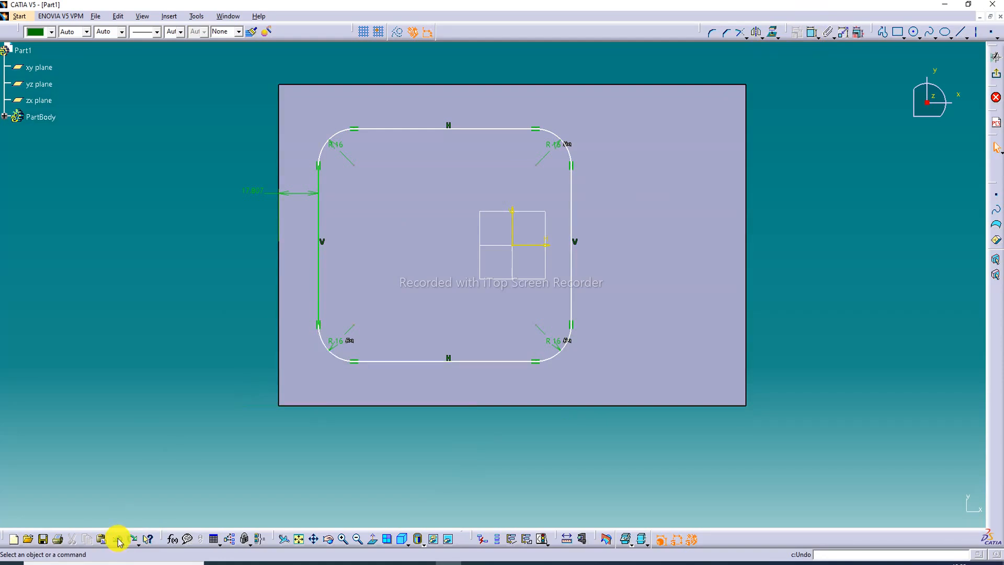
pyautogui.click(119, 542)
pyautogui.click(120, 540)
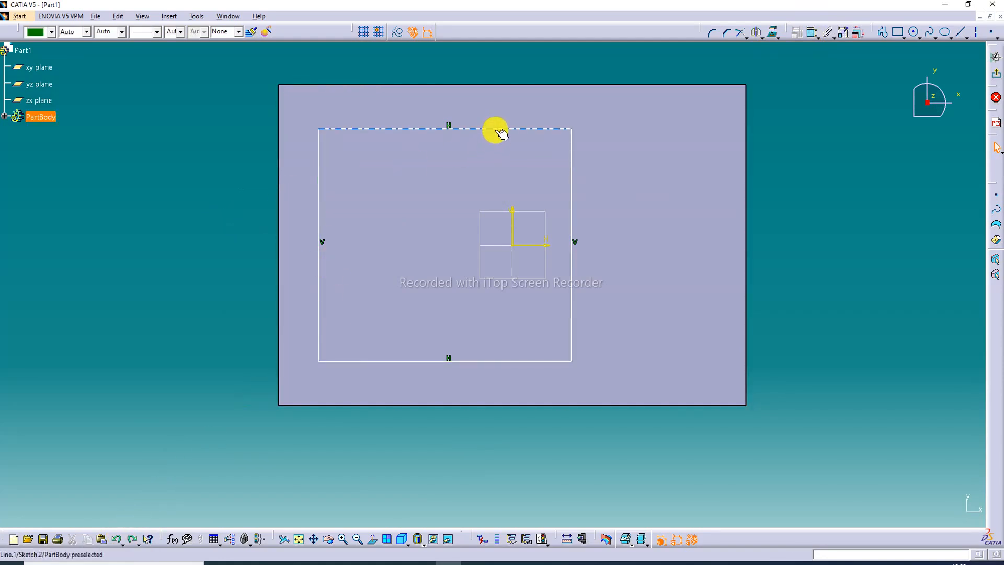
# Constrain the rectangle's upper and lower lines to be symmetric about the sketch's horizontal axis.
pyautogui.click(810, 32)
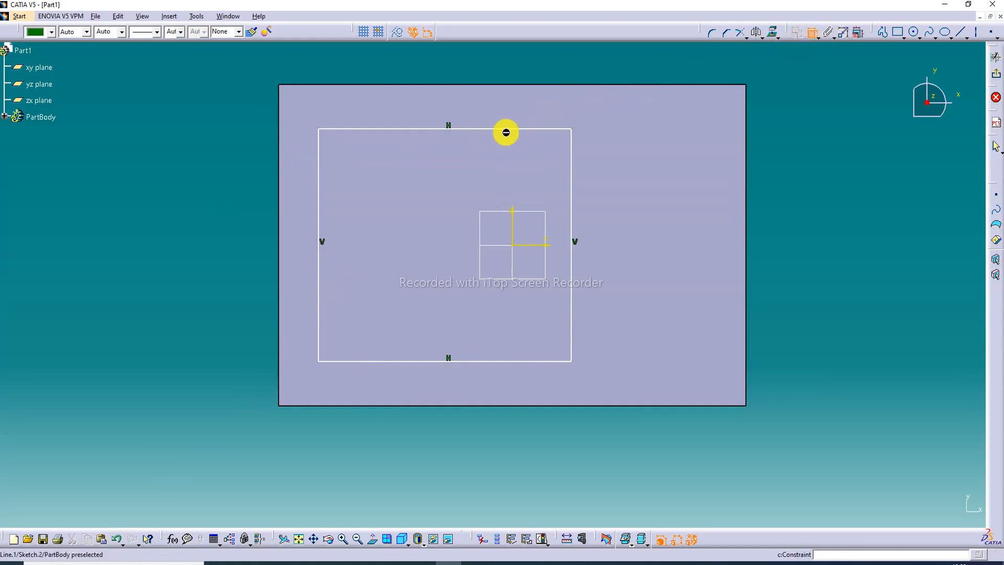
pyautogui.click(505, 129)
pyautogui.click(486, 360)
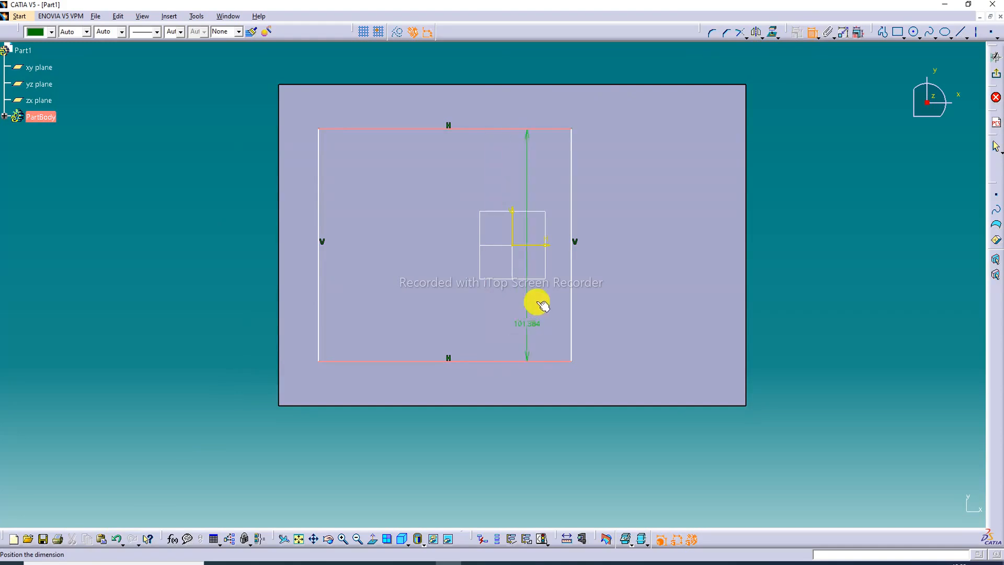
pyautogui.rightClick(615, 226)
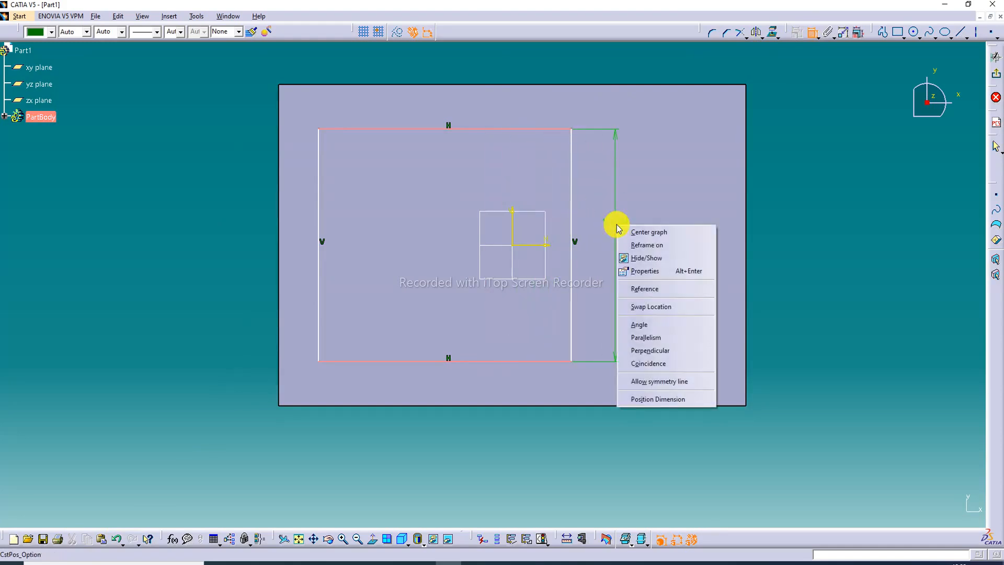
pyautogui.click(668, 382)
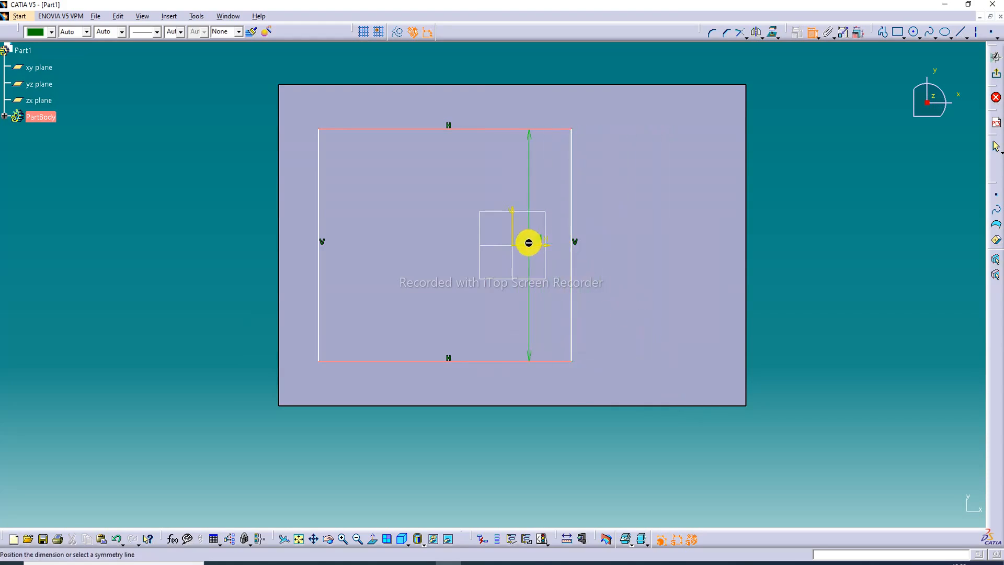
pyautogui.click(529, 246)
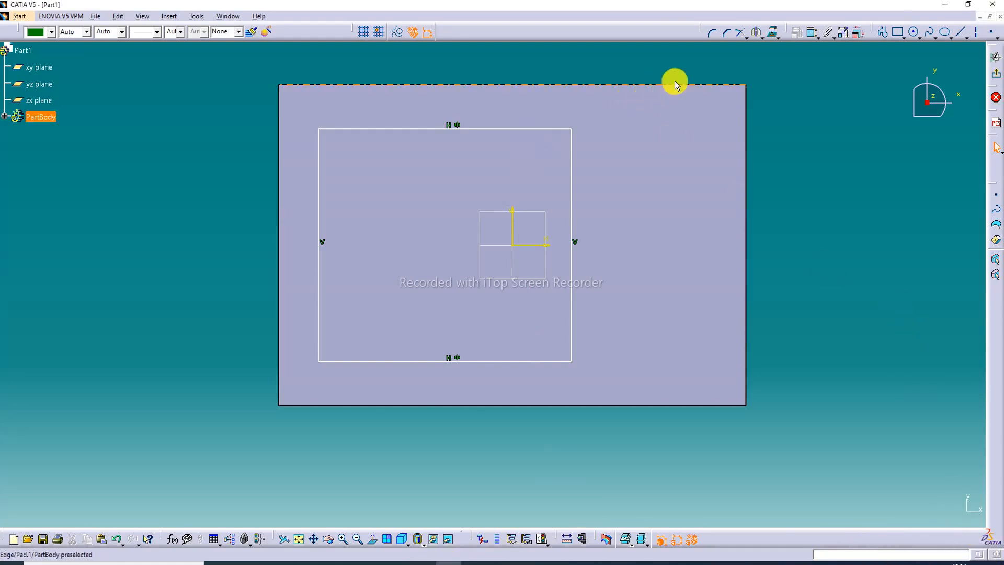
# Round all four corners of the symmetric rectangle with a 16 mm radius.
pyautogui.click(714, 35)
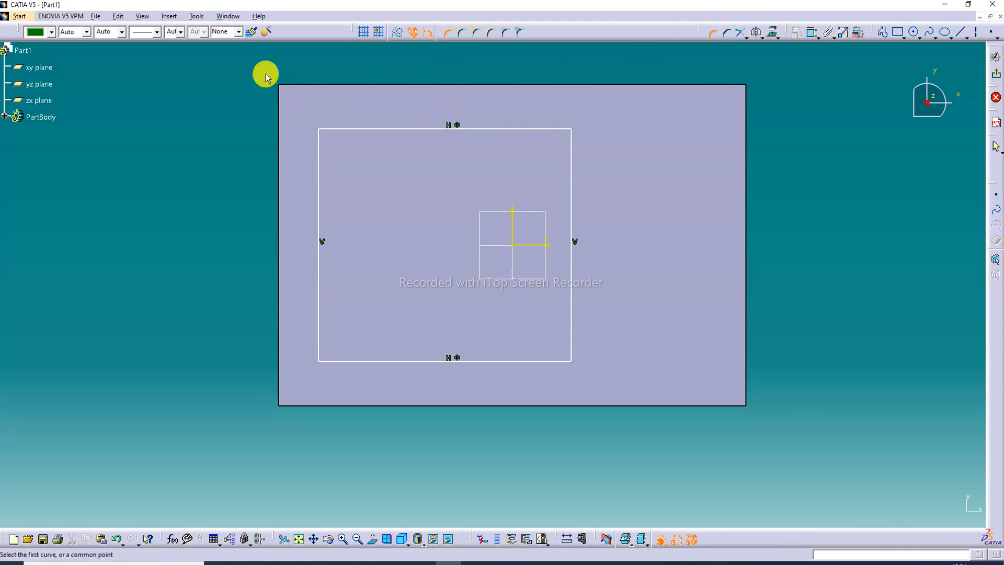
pyautogui.moveTo(265, 74); pyautogui.dragTo(604, 385)
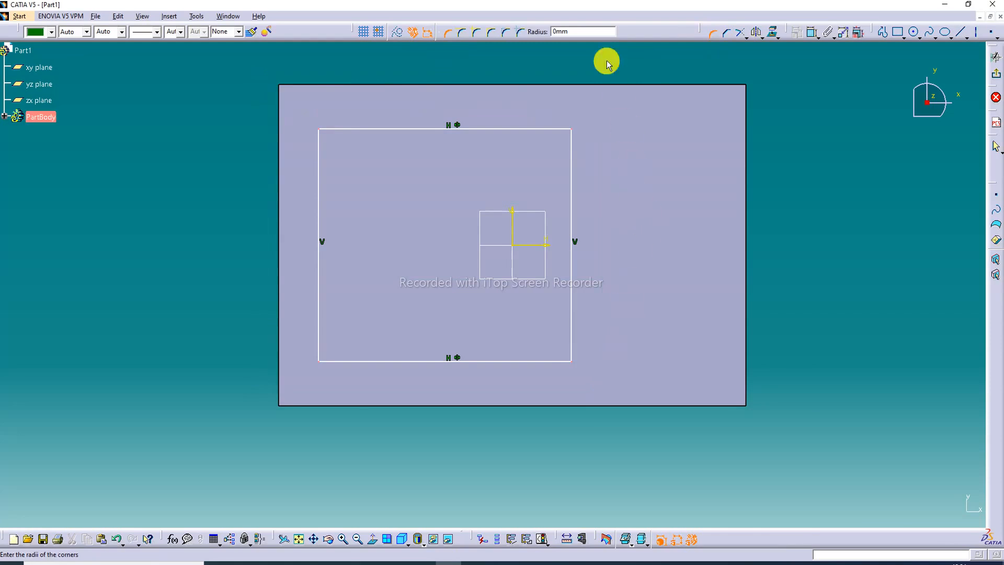
pyautogui.doubleClick(574, 33)
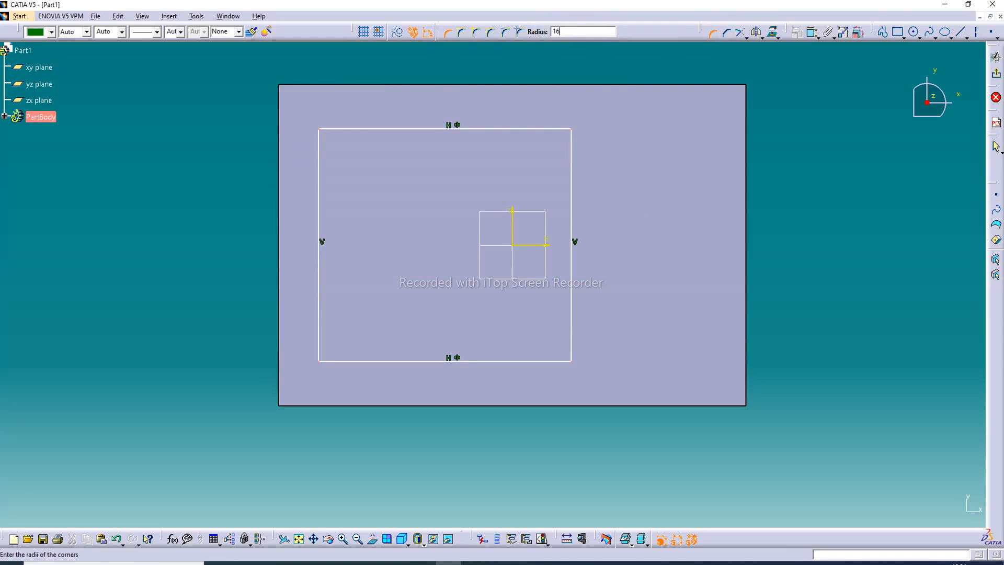
pyautogui.press('Return')
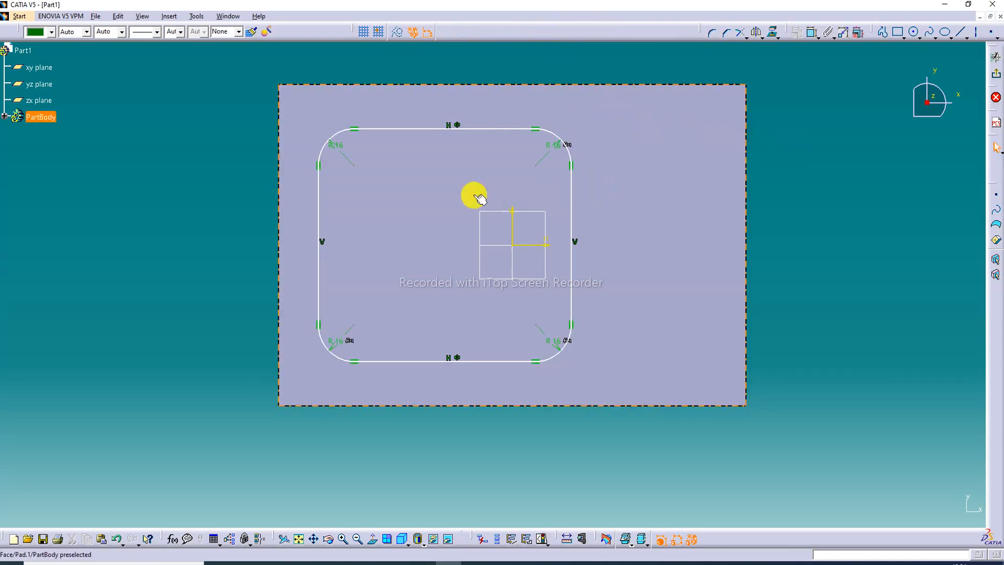
# Dimension the rounded rectangle's distances from the block's left and lower edges, and place the left dimension's text between its extension lines.
pyautogui.click(813, 35)
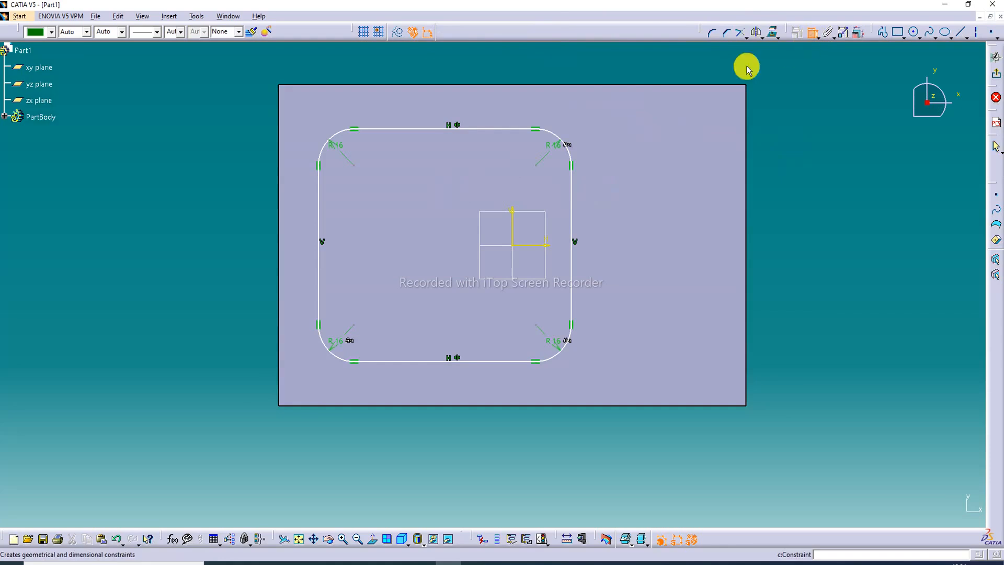
pyautogui.click(320, 220)
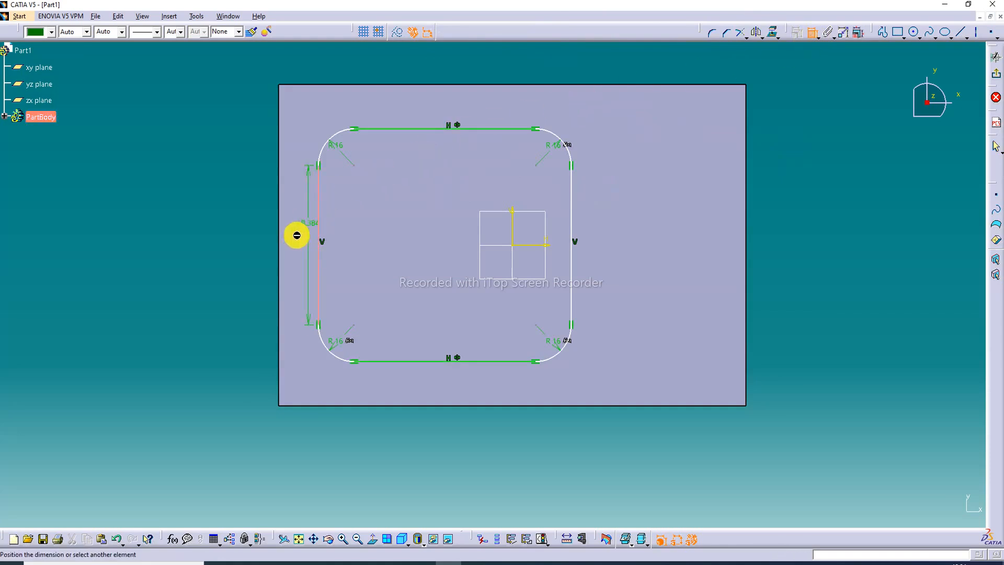
pyautogui.click(279, 237)
pyautogui.click(245, 221)
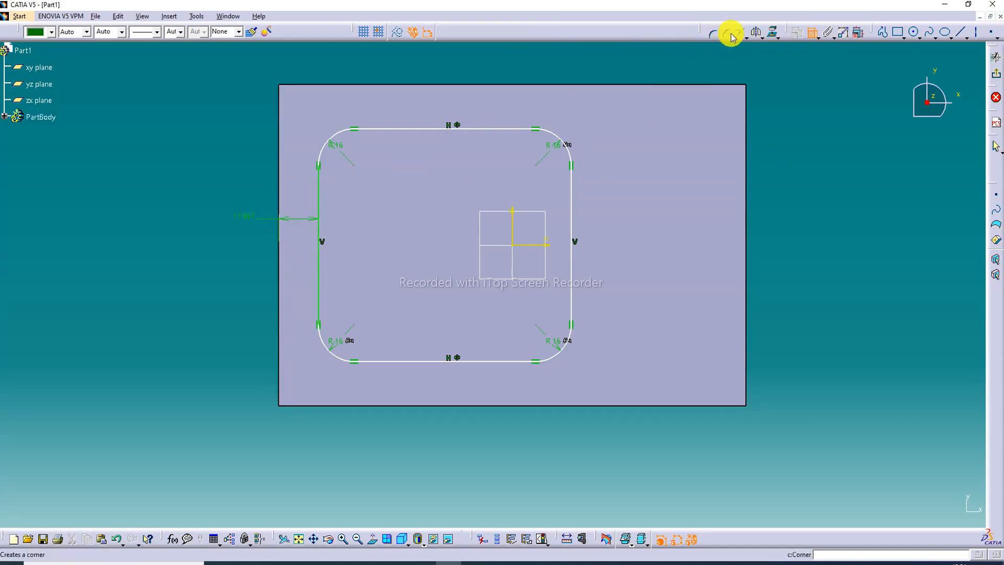
pyautogui.click(387, 362)
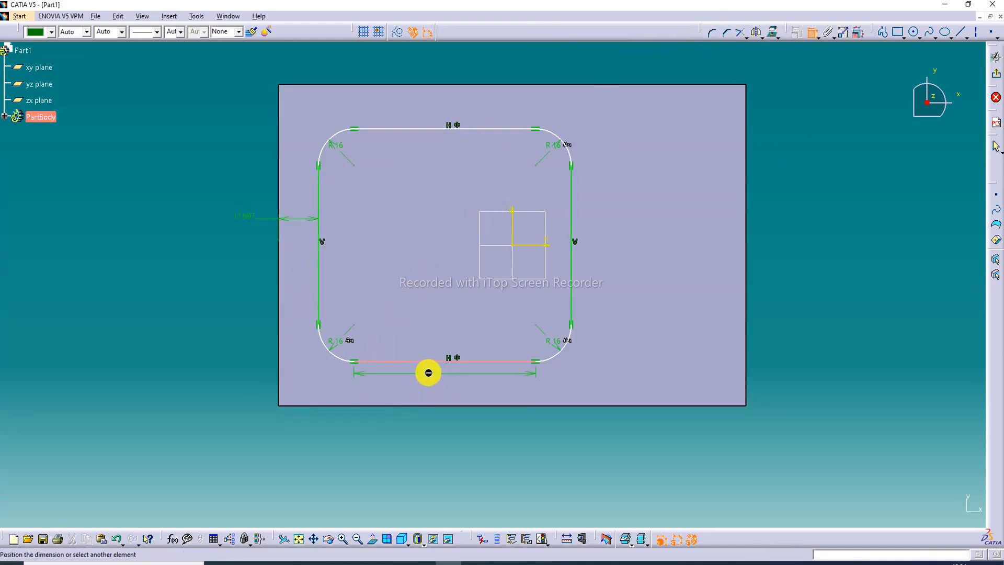
pyautogui.press('Escape')
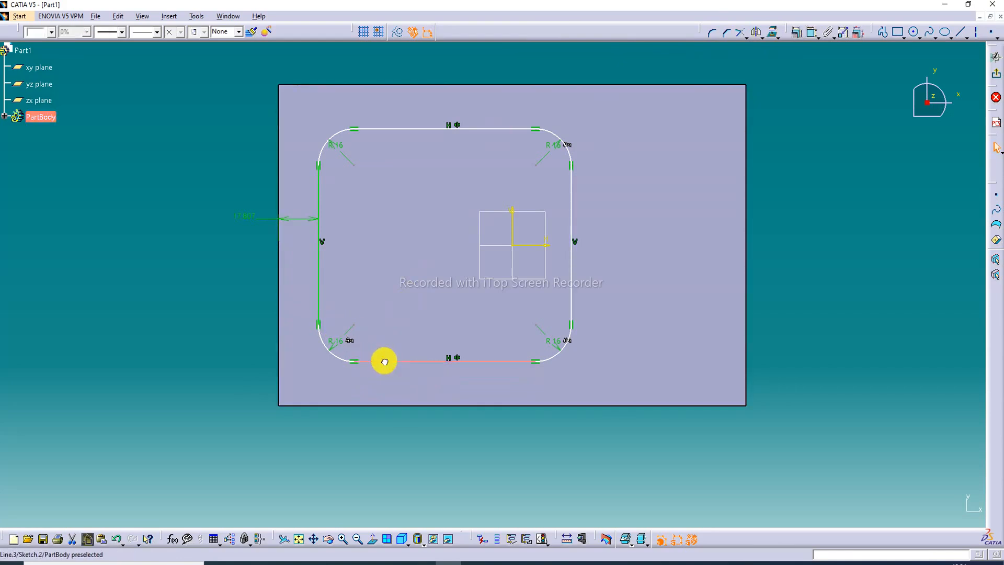
pyautogui.click(812, 35)
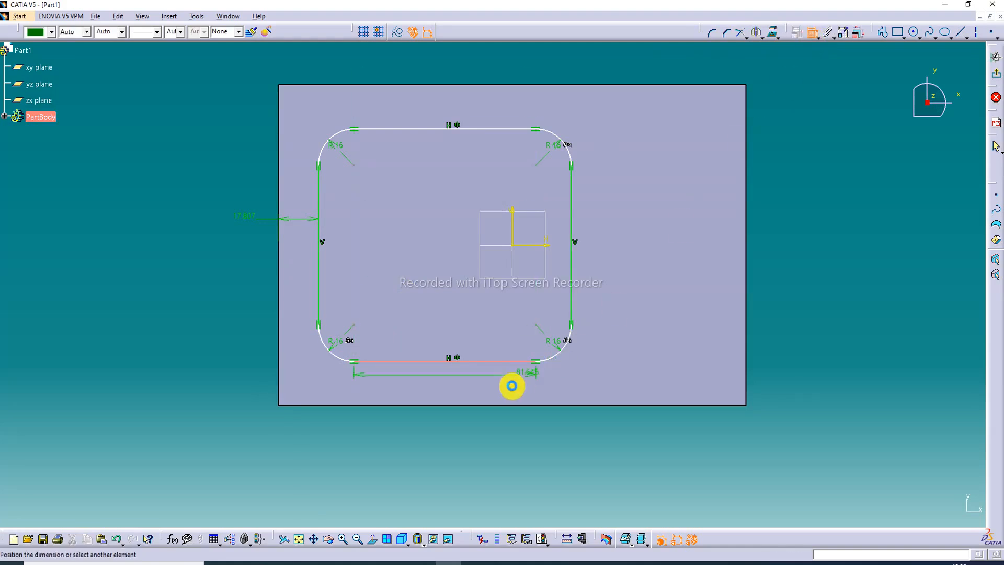
pyautogui.click(468, 407)
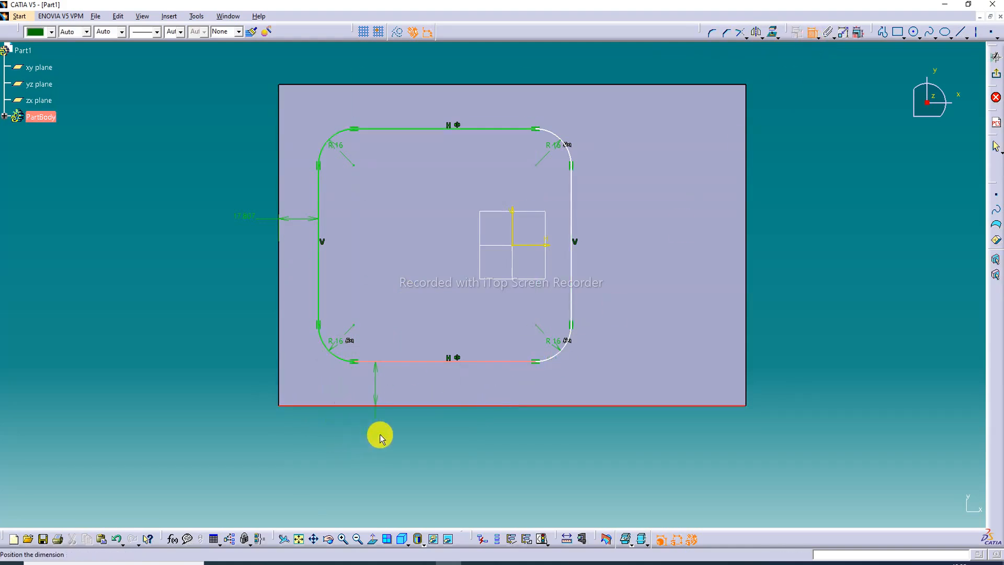
pyautogui.click(259, 387)
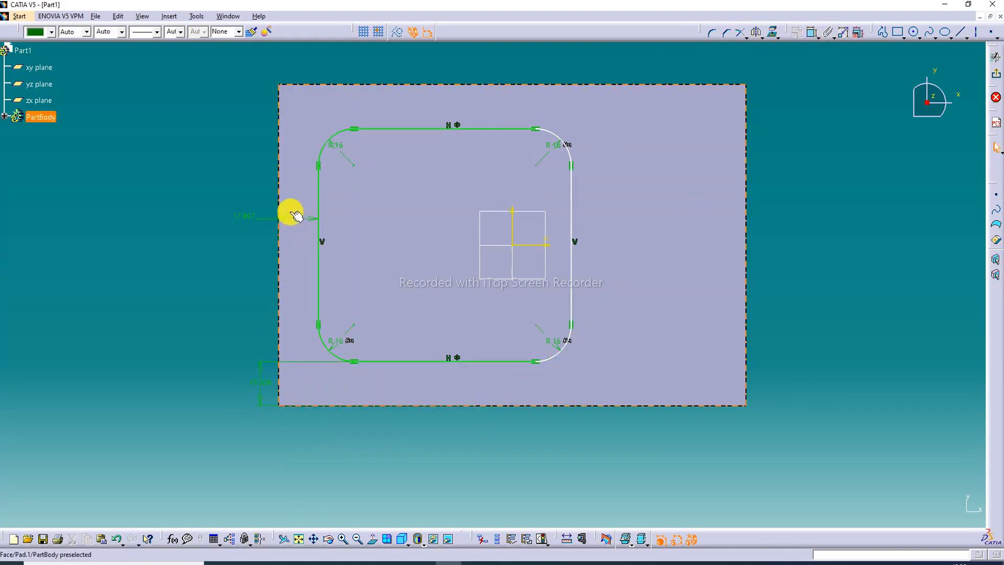
pyautogui.moveTo(242, 218); pyautogui.dragTo(309, 218)
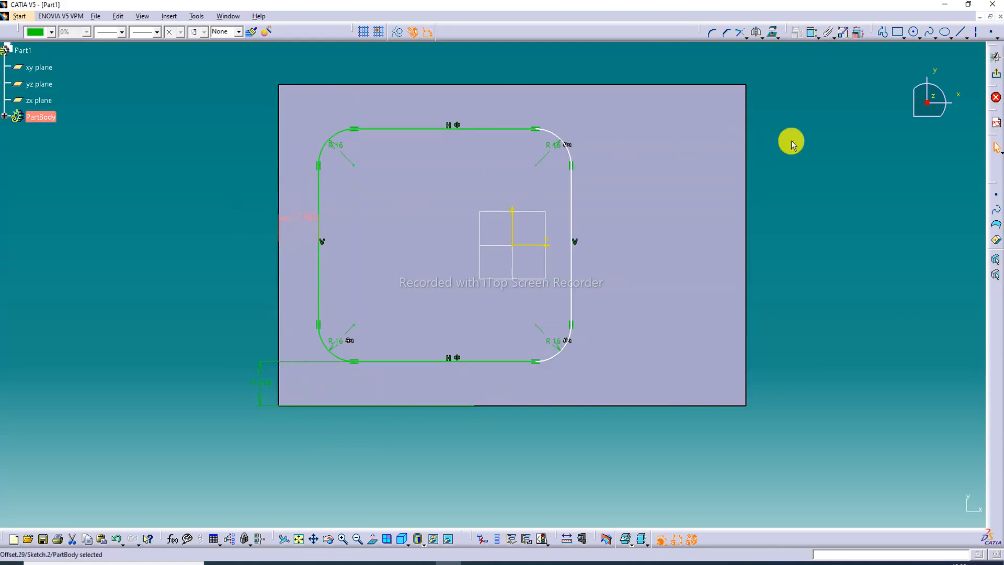
pyautogui.click(843, 91)
# Dimension the rounded rectangle's overall width below the block and set it to 110 mm.
pyautogui.click(812, 34)
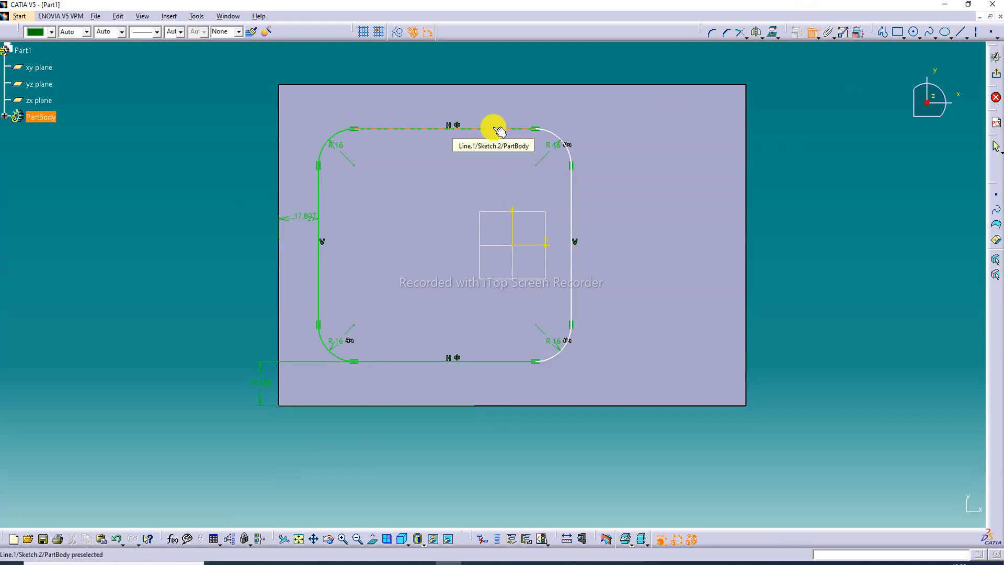
pyautogui.click(320, 251)
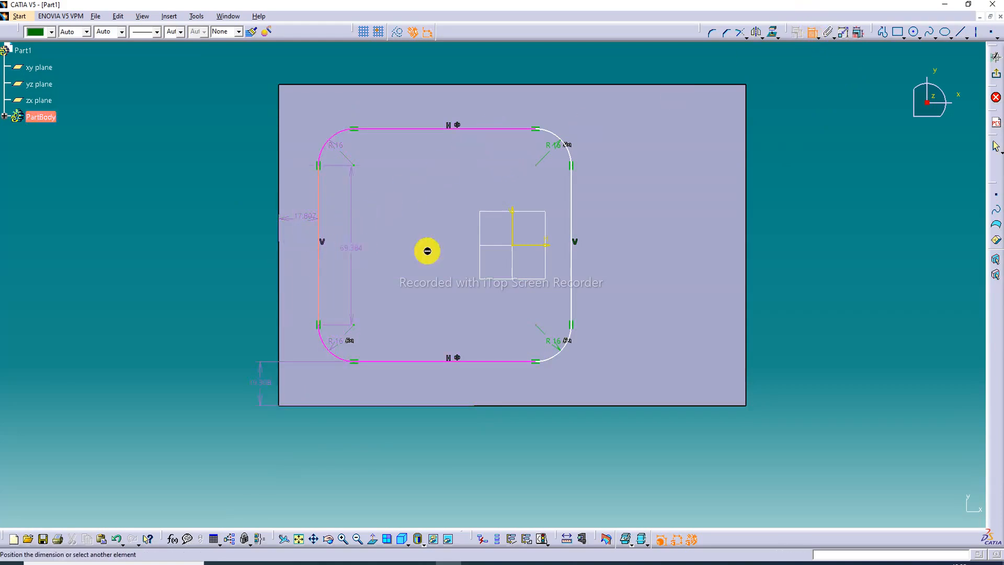
pyautogui.click(577, 228)
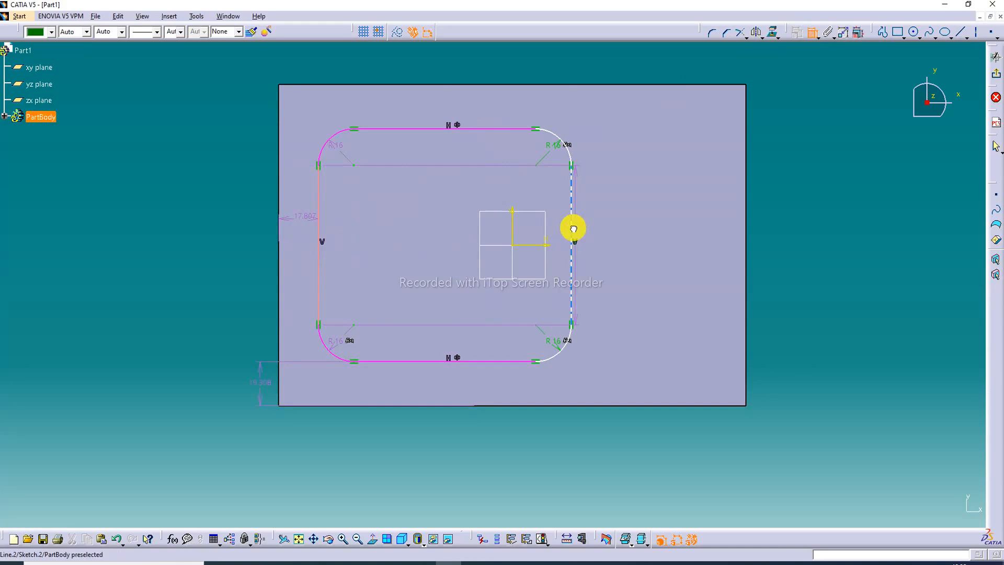
pyautogui.click(491, 426)
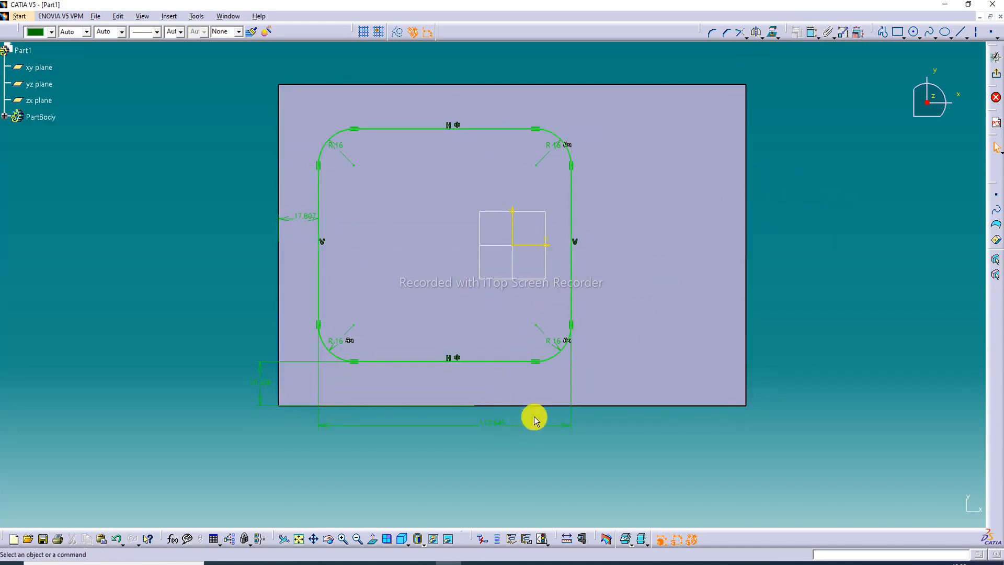
pyautogui.doubleClick(488, 425)
pyautogui.write('11')
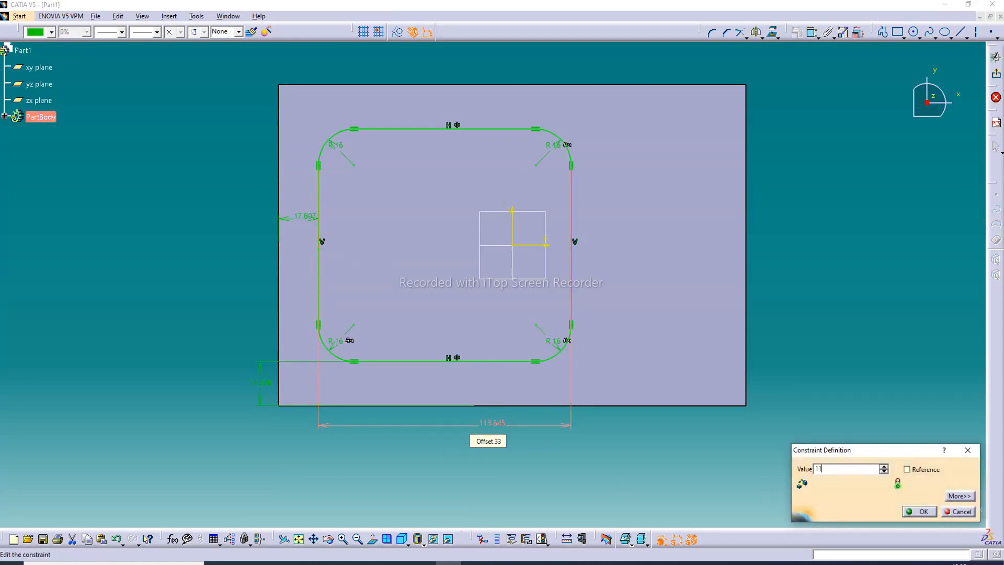
pyautogui.write('0')
pyautogui.press('Return')
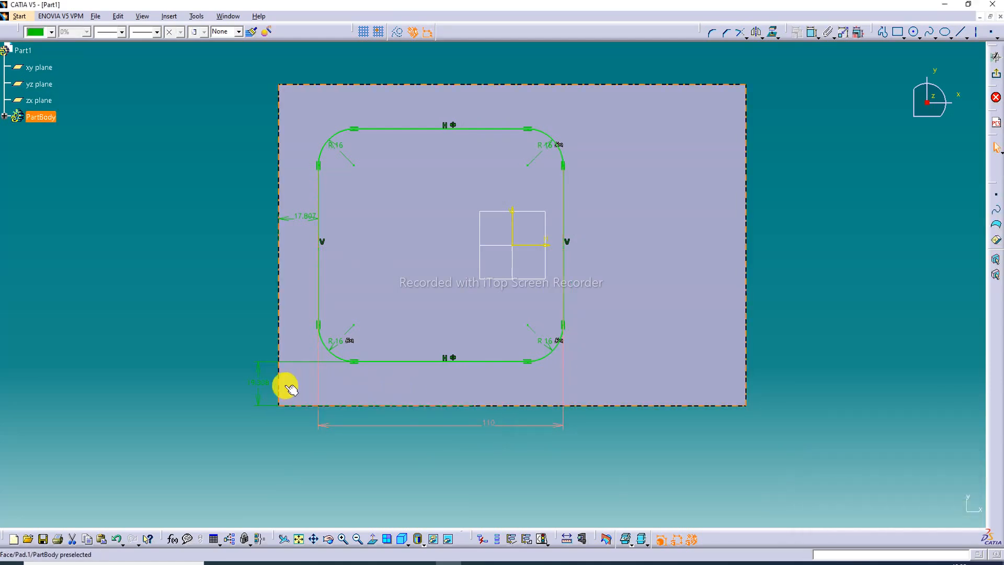
# Set the rounded rectangle's distances from the block's lower and left edges to 20 mm each.
pyautogui.doubleClick(259, 386)
pyautogui.write('20')
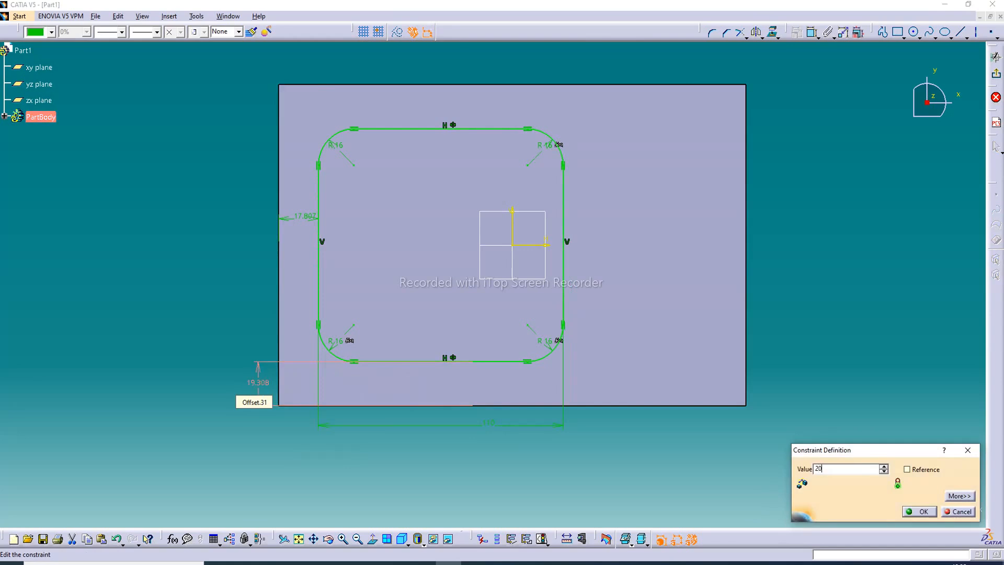
pyautogui.press('Return')
pyautogui.click(299, 216)
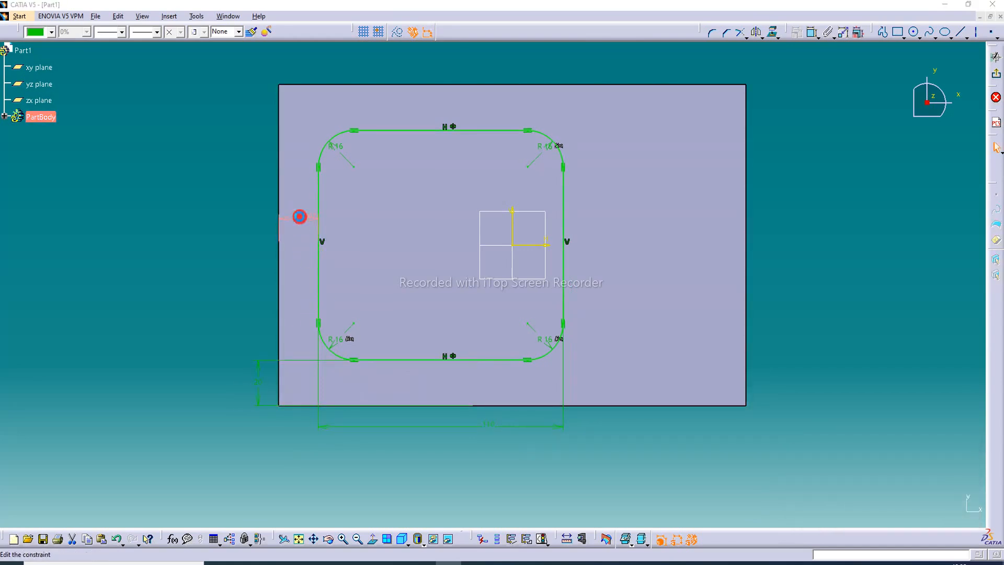
pyautogui.doubleClick(299, 218)
pyautogui.write('20')
pyautogui.press('Return')
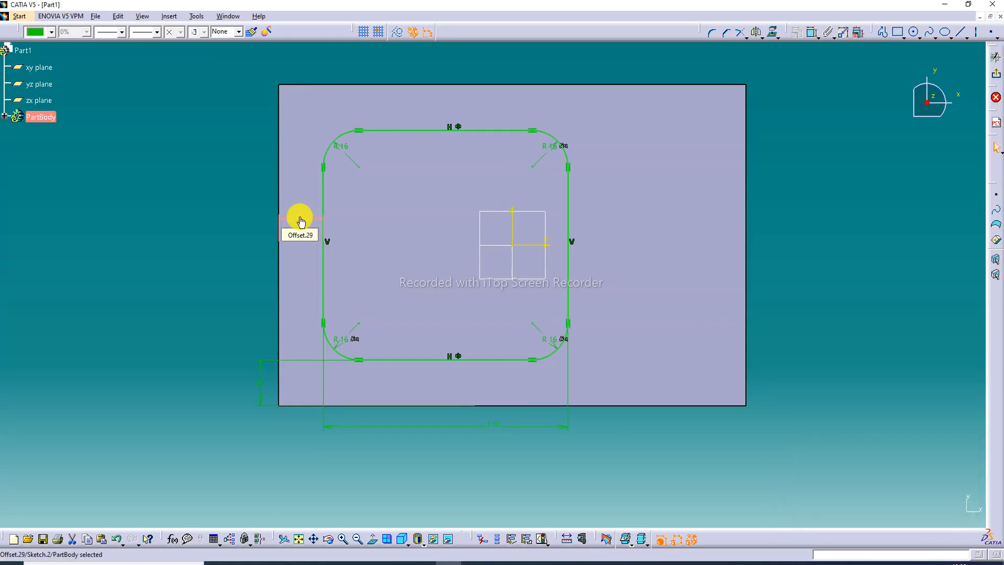
pyautogui.click(829, 160)
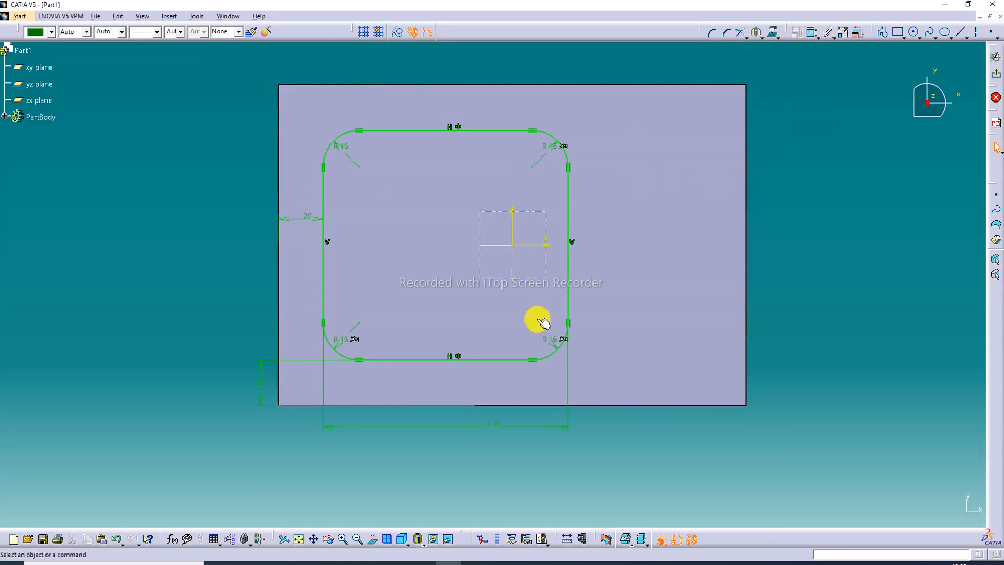
# Check the rectangle's width dimension without changing it, and set its distance from the block's left edge to 25 mm.
pyautogui.click(495, 426)
pyautogui.doubleClick(496, 427)
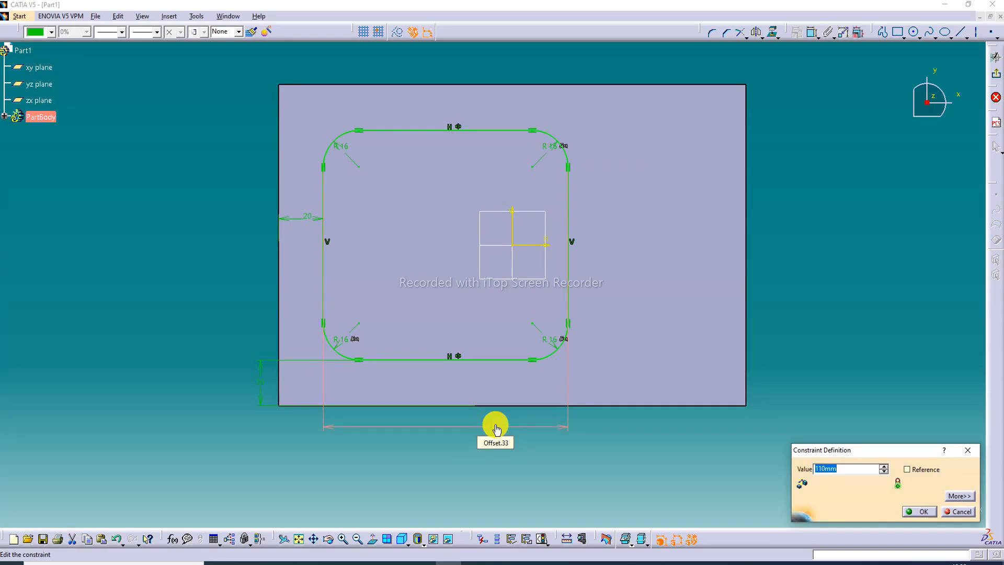
pyautogui.click(205, 319)
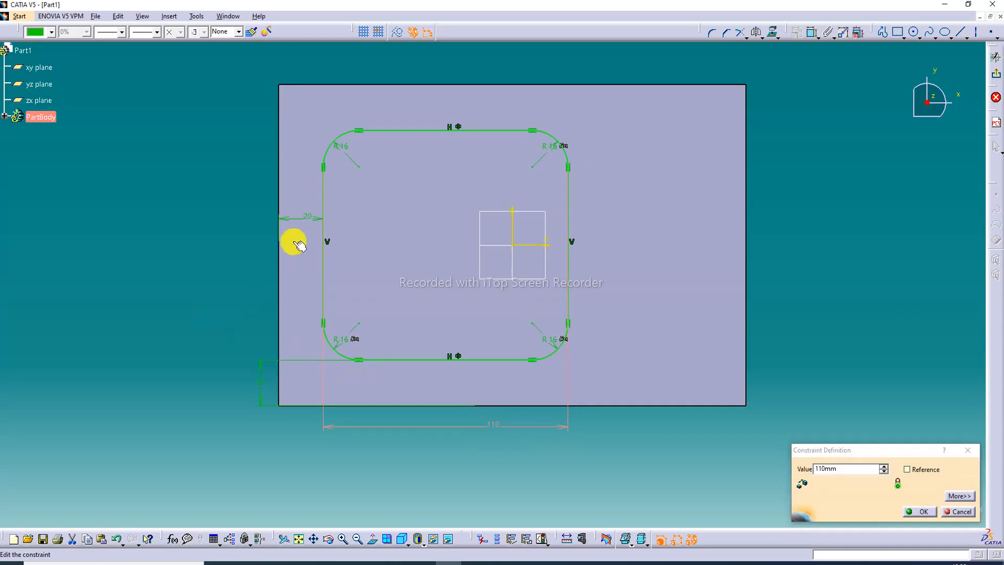
pyautogui.doubleClick(307, 220)
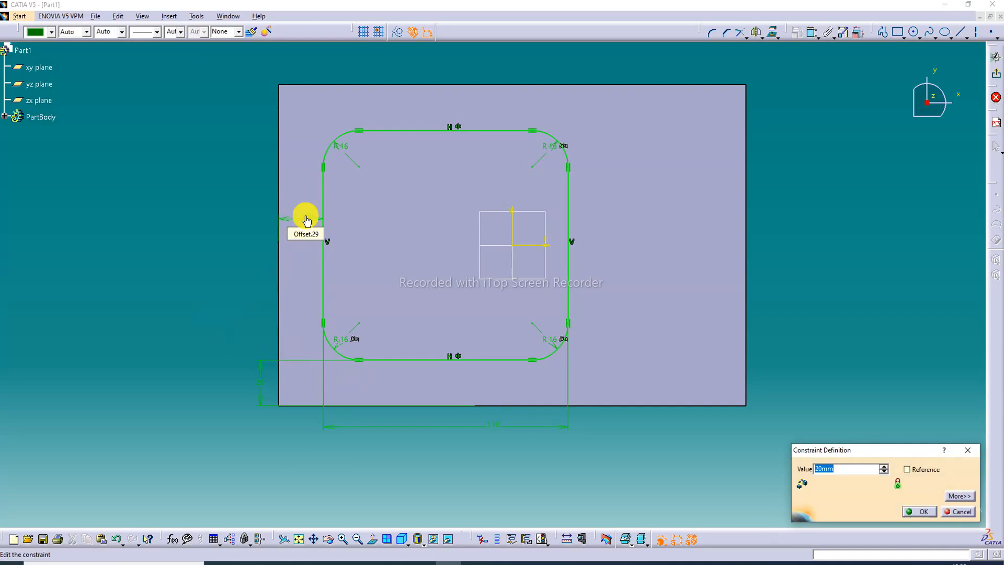
pyautogui.write('25')
pyautogui.press('Return')
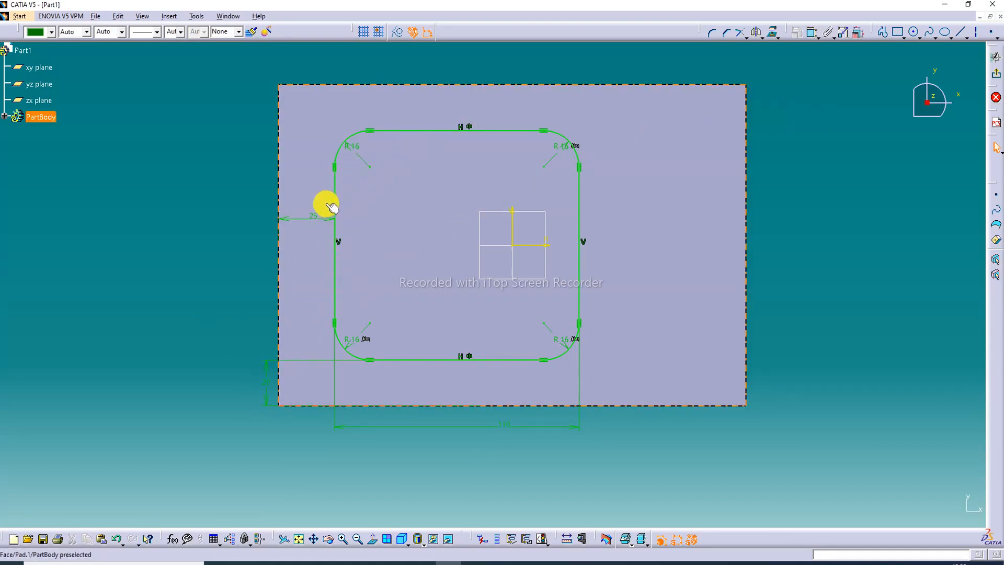
# Set the rectangle's distance from the block's left edge to 22 mm and exit the sketch.
pyautogui.doubleClick(318, 219)
pyautogui.write('2')
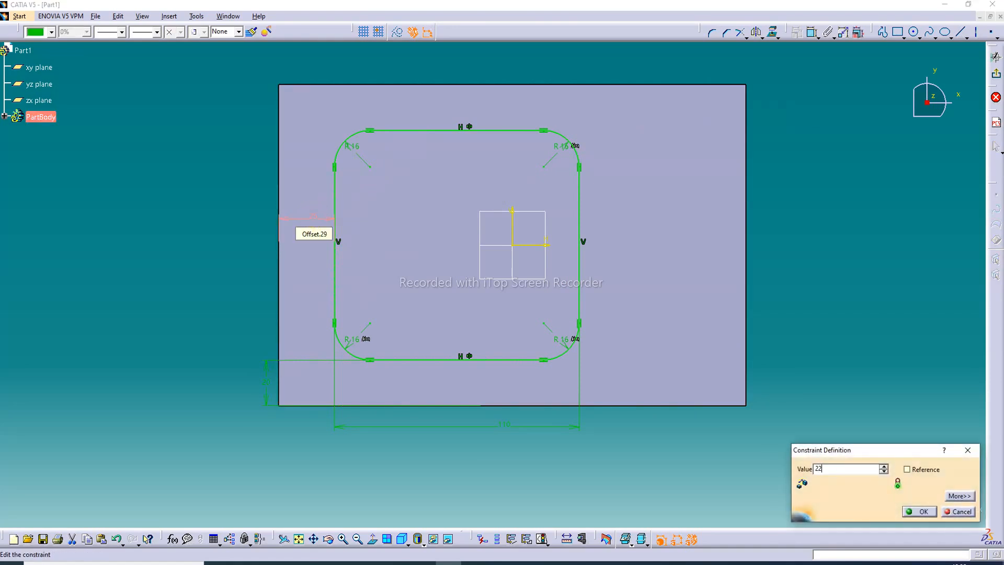
pyautogui.write('2')
pyautogui.press('Return')
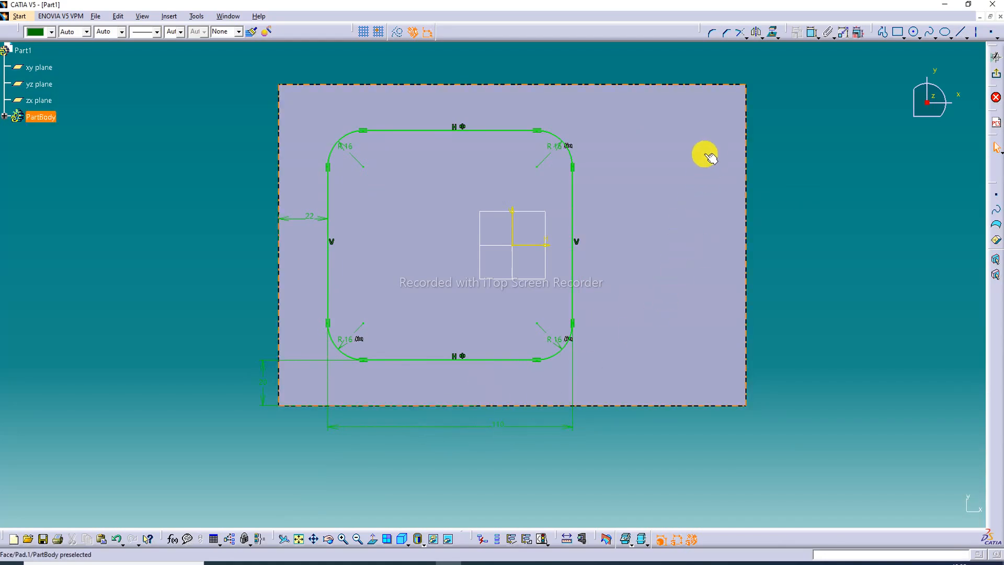
pyautogui.click(997, 77)
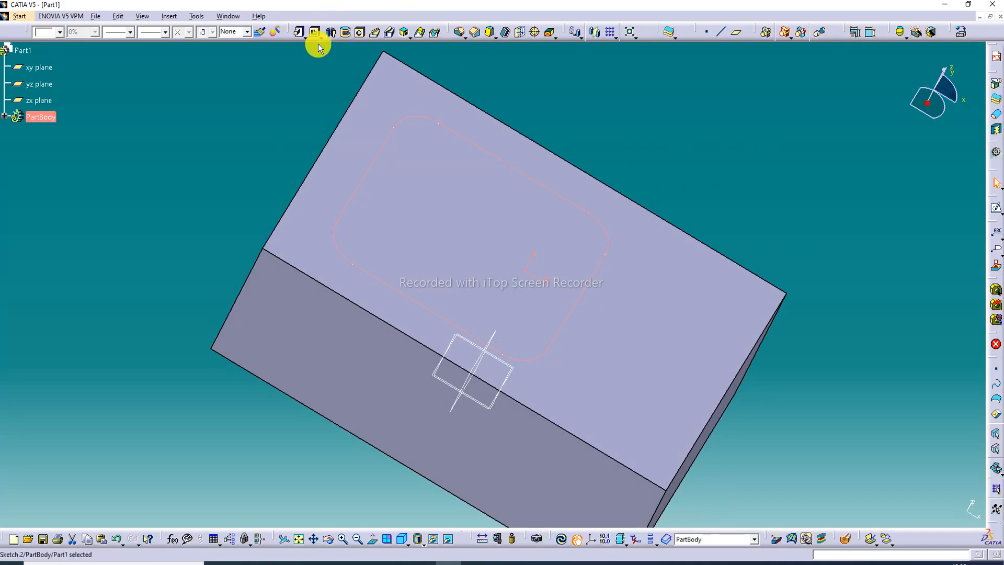
# Cut the rounded basin outline into the block as a pocket 62 mm deep.
pyautogui.click(316, 33)
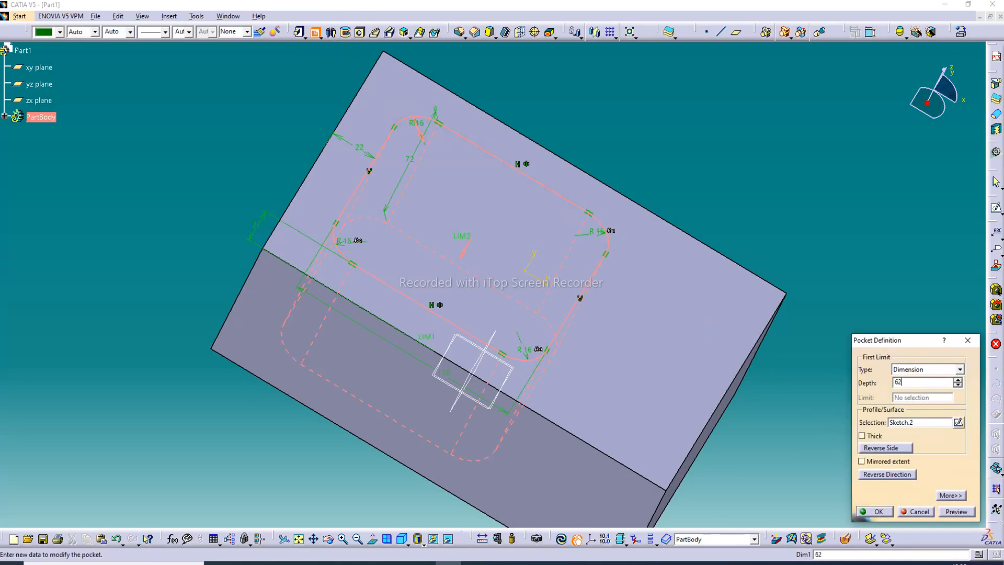
pyautogui.press('Return')
pyautogui.click(672, 156)
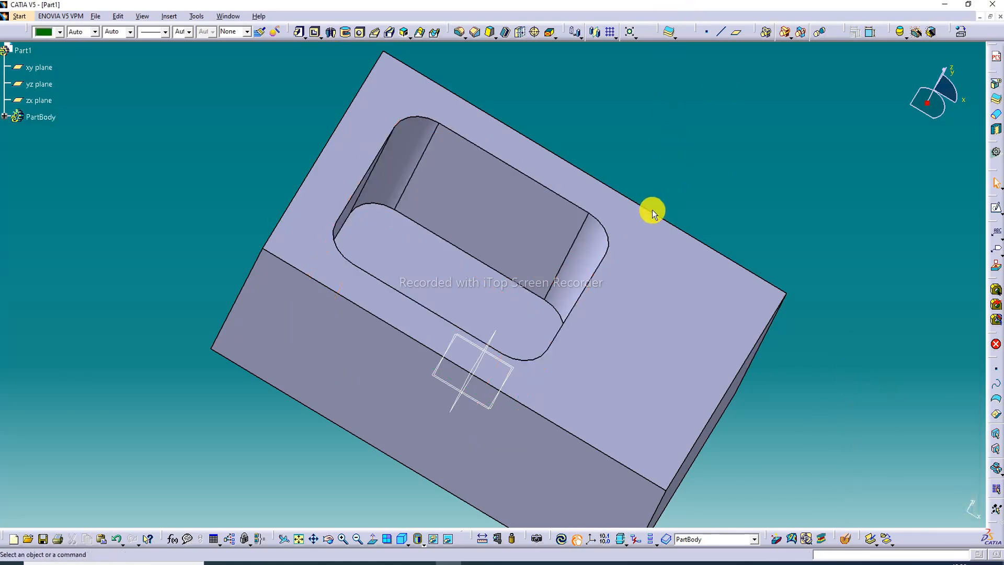
# Fillet the tangent edge loop around the pocket's floor with a 20 mm radius.
pyautogui.moveTo(531, 232); pyautogui.dragTo(497, 222, button='middle')
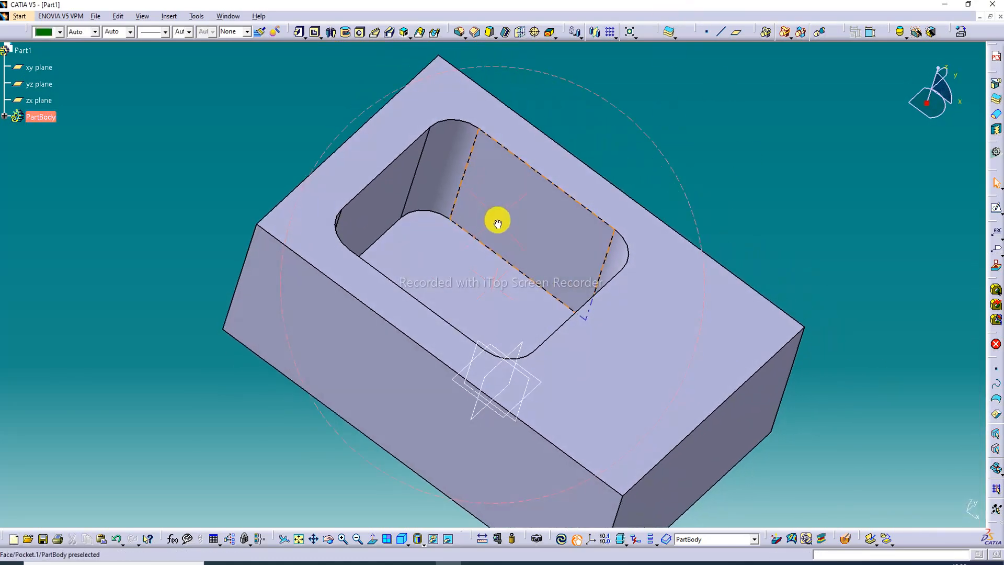
pyautogui.click(462, 35)
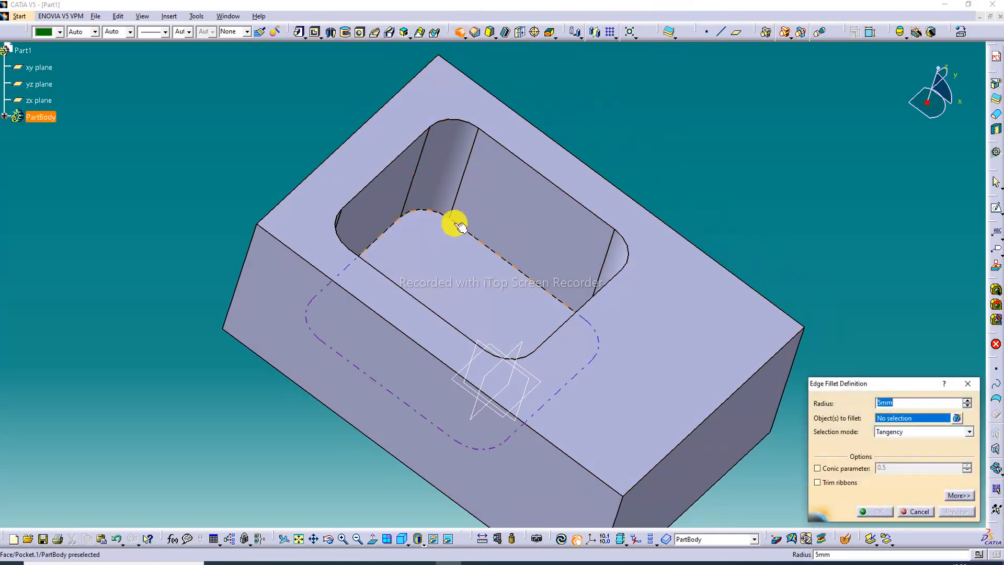
pyautogui.click(445, 249)
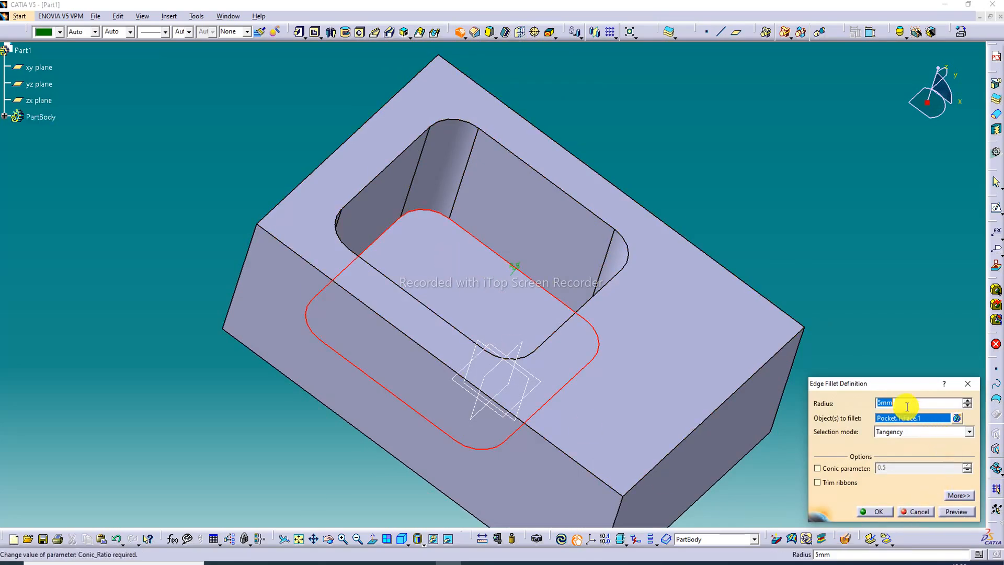
pyautogui.press('Return')
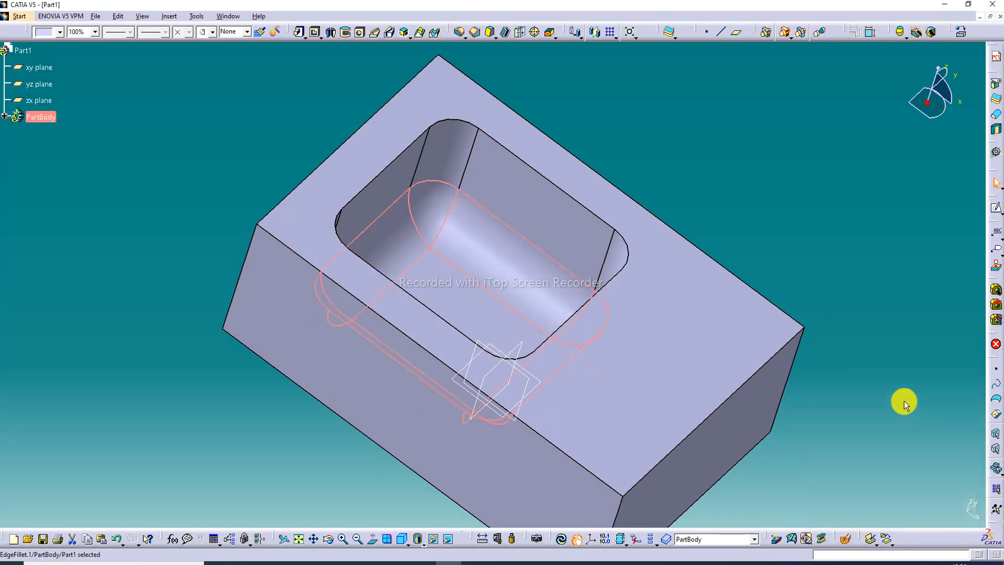
# Fillet the pocket's upper rim edge on the block's top face with a 10 mm radius.
pyautogui.moveTo(684, 143); pyautogui.dragTo(699, 177, button='middle')
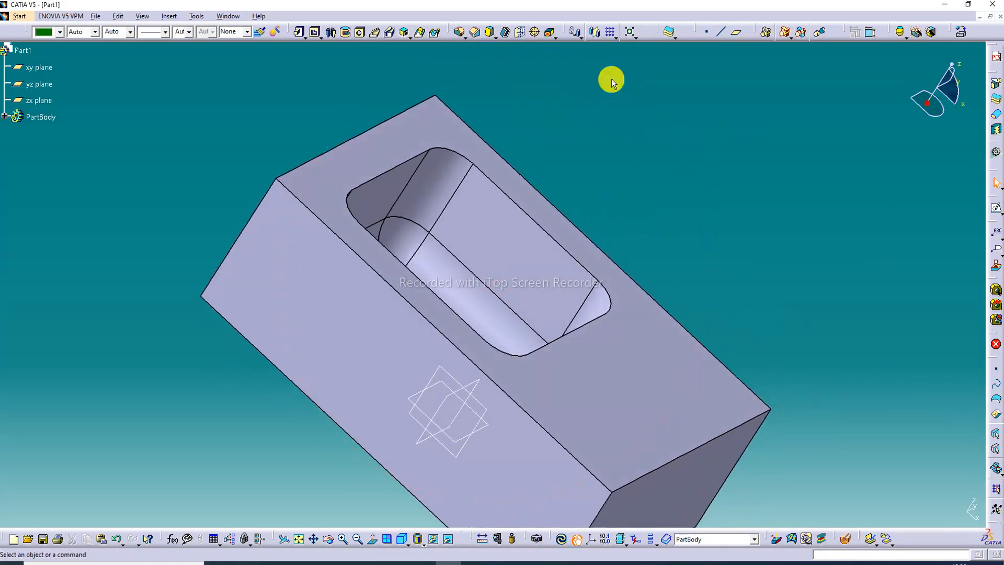
pyautogui.click(461, 34)
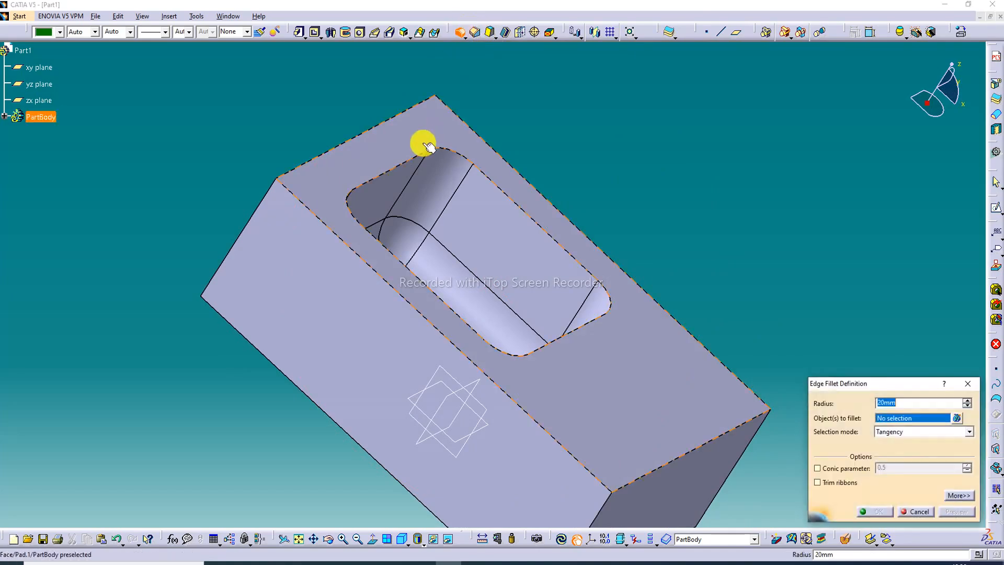
pyautogui.click(415, 156)
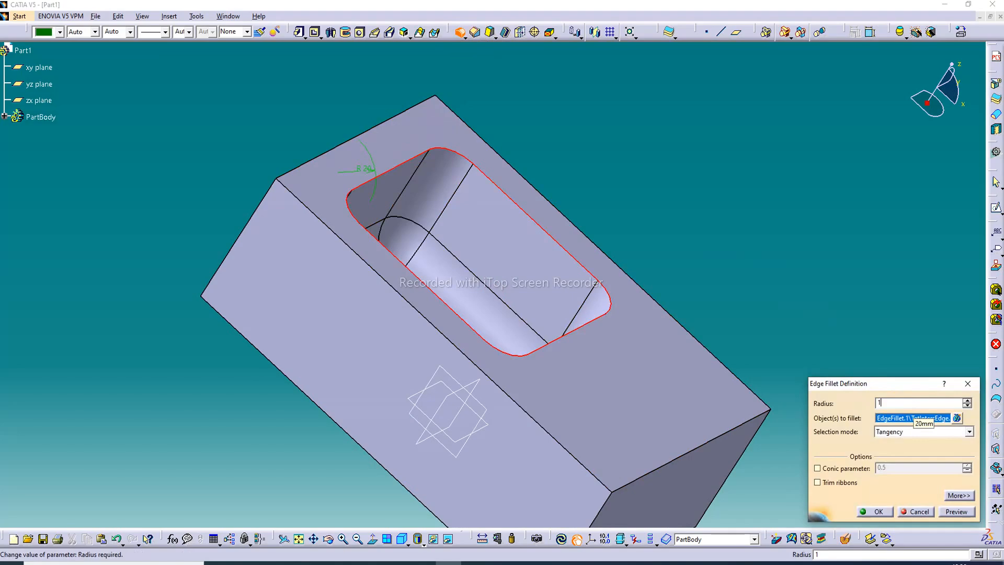
pyautogui.write('10')
pyautogui.press('Return')
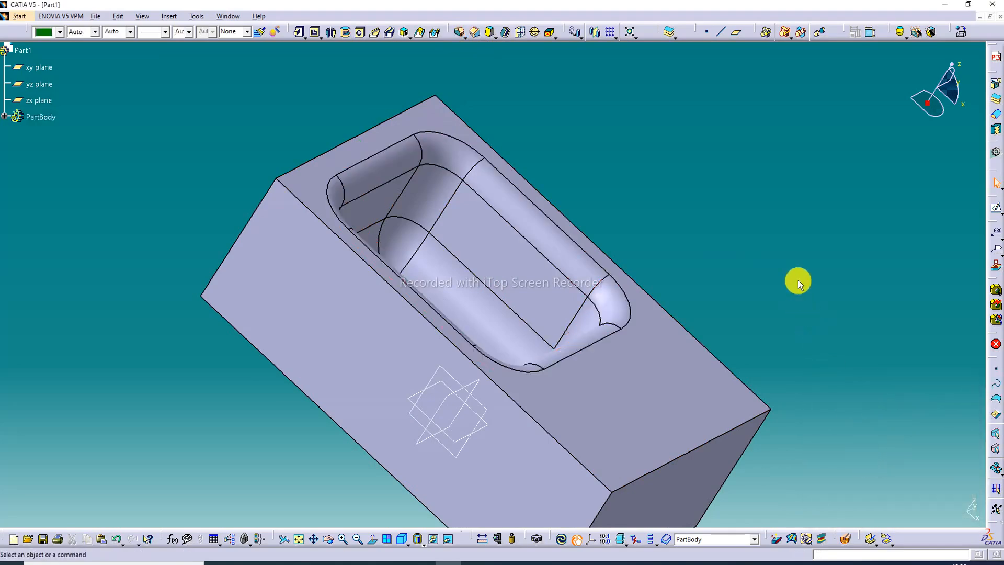
# Edit the basin's rim fillet and set its radius to 6 mm.
pyautogui.doubleClick(459, 153)
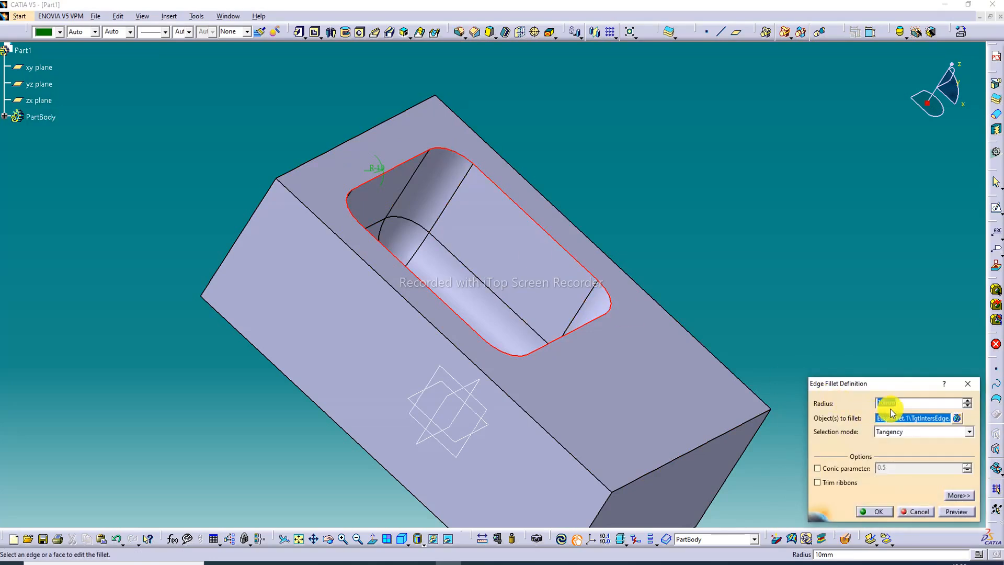
pyautogui.write('6')
pyautogui.press('Return')
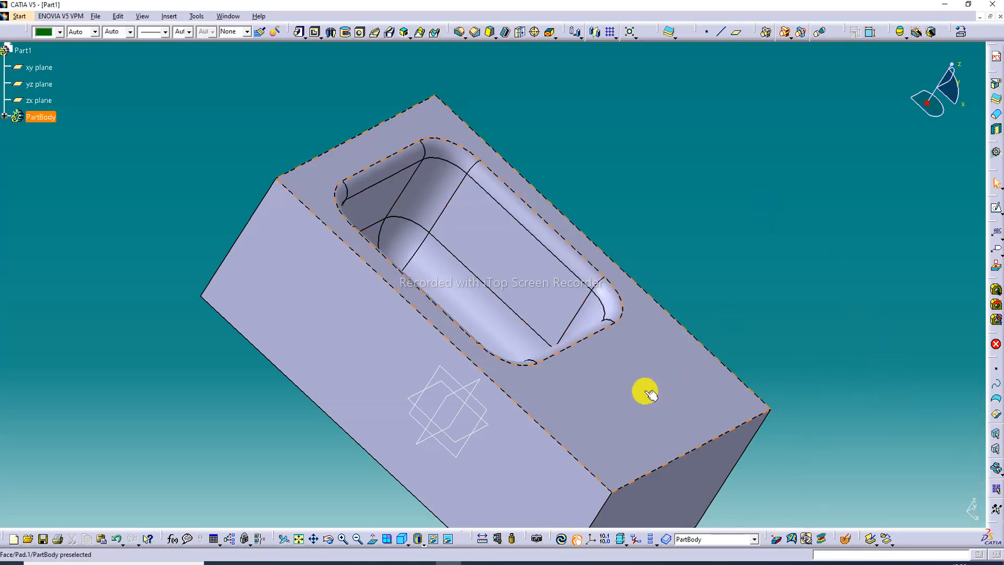
# Start a sketch on the block's top face and draw an origin-centered rectangle about 192 by 127 mm around the basin.
pyautogui.click(683, 365)
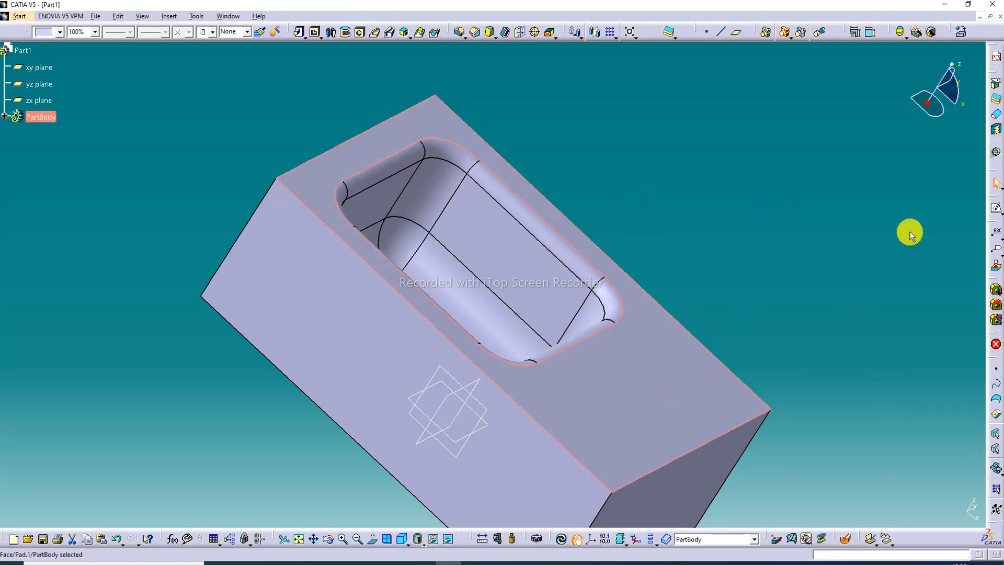
pyautogui.click(997, 211)
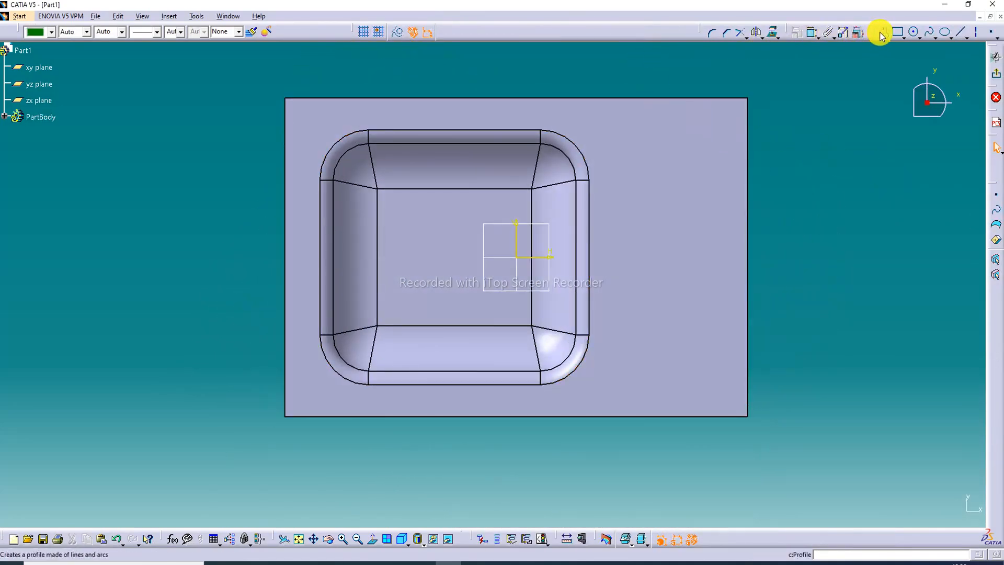
pyautogui.click(902, 36)
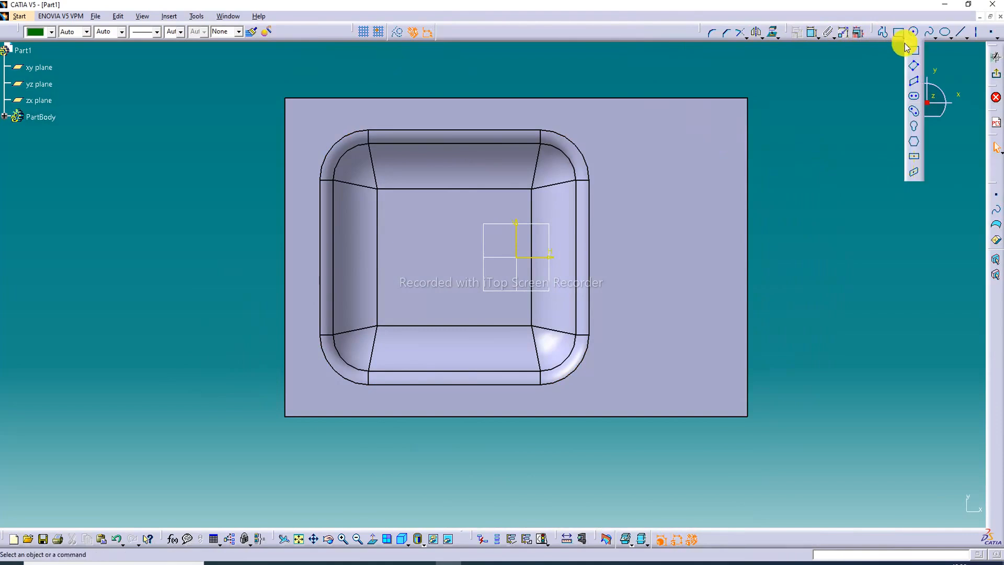
pyautogui.click(914, 158)
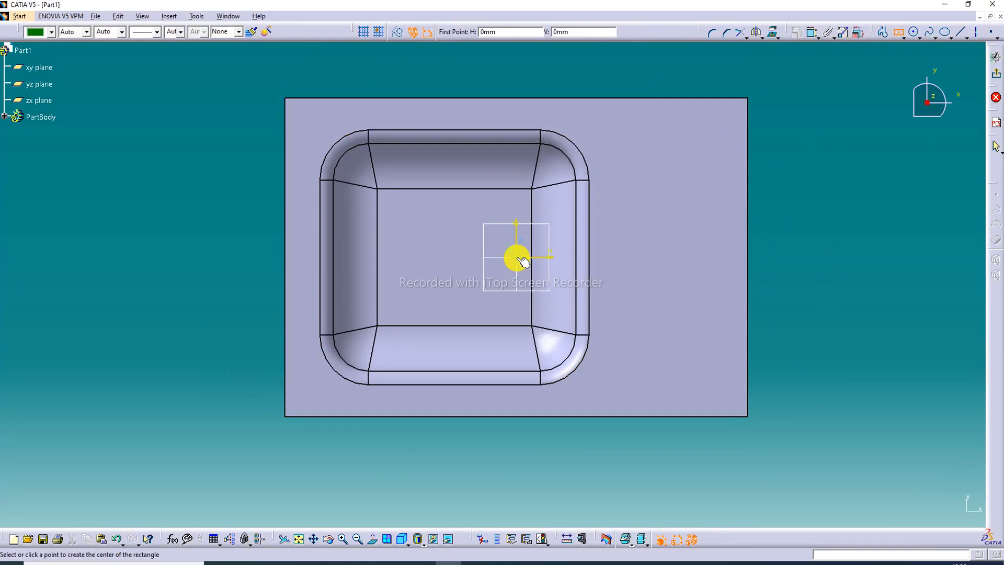
pyautogui.click(520, 258)
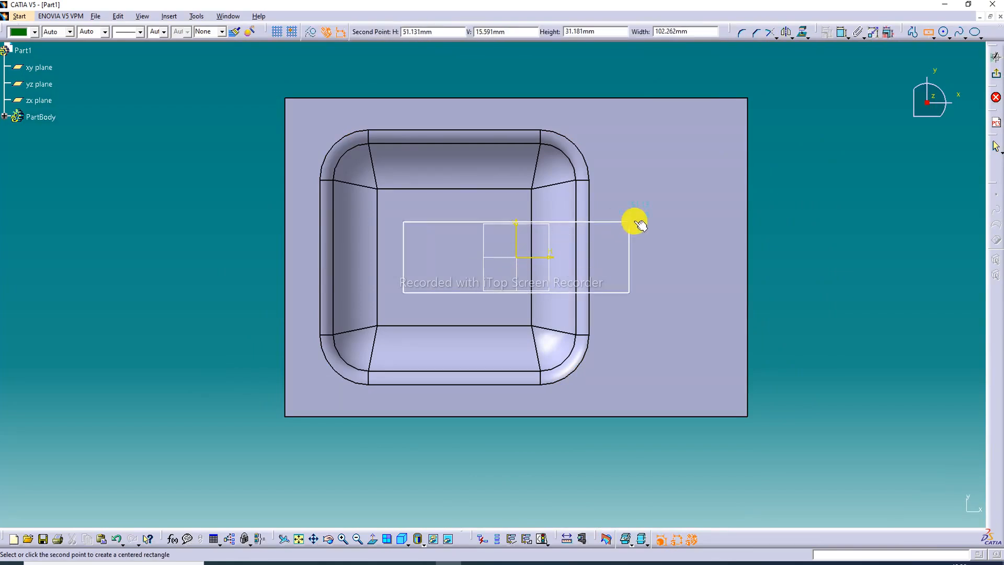
pyautogui.click(731, 116)
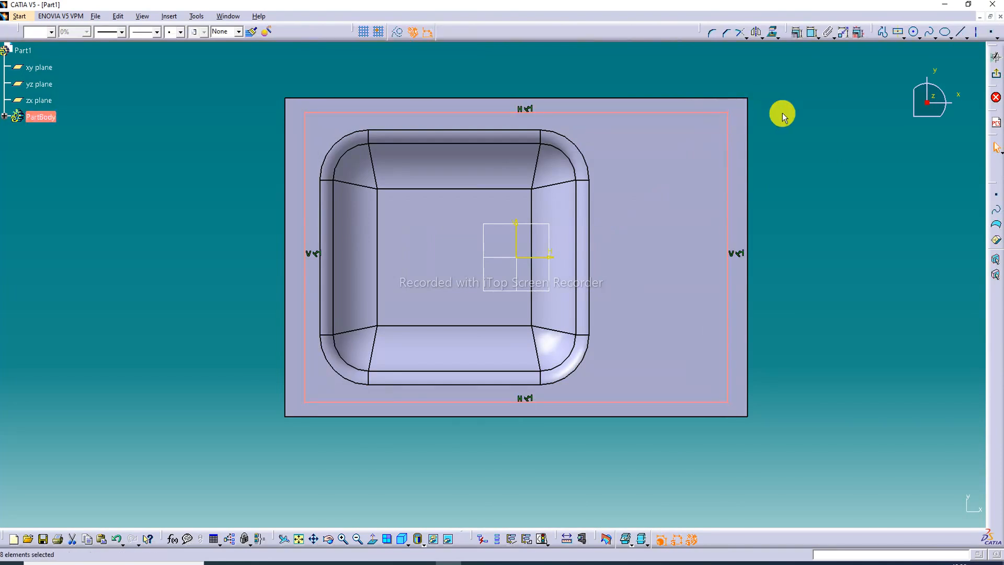
# Dimension the centered rectangle's width above the block and its height beside the block.
pyautogui.click(812, 35)
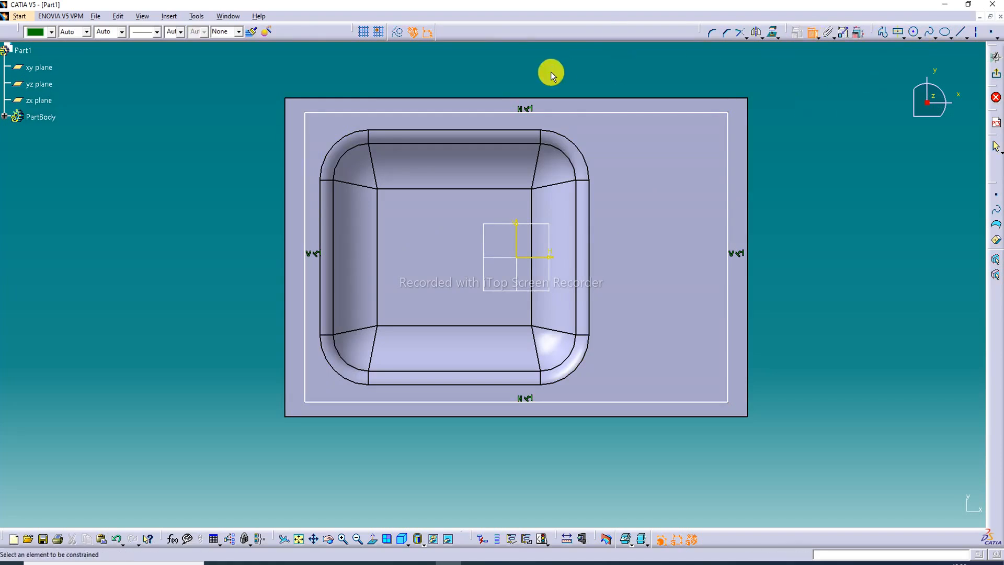
pyautogui.click(497, 112)
pyautogui.click(510, 73)
pyautogui.click(811, 33)
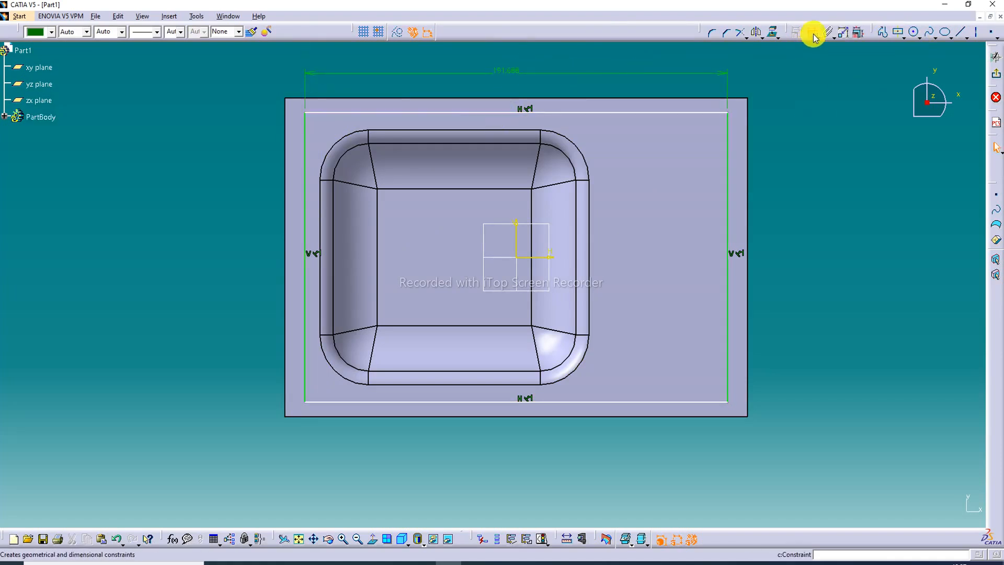
pyautogui.click(305, 180)
pyautogui.click(257, 184)
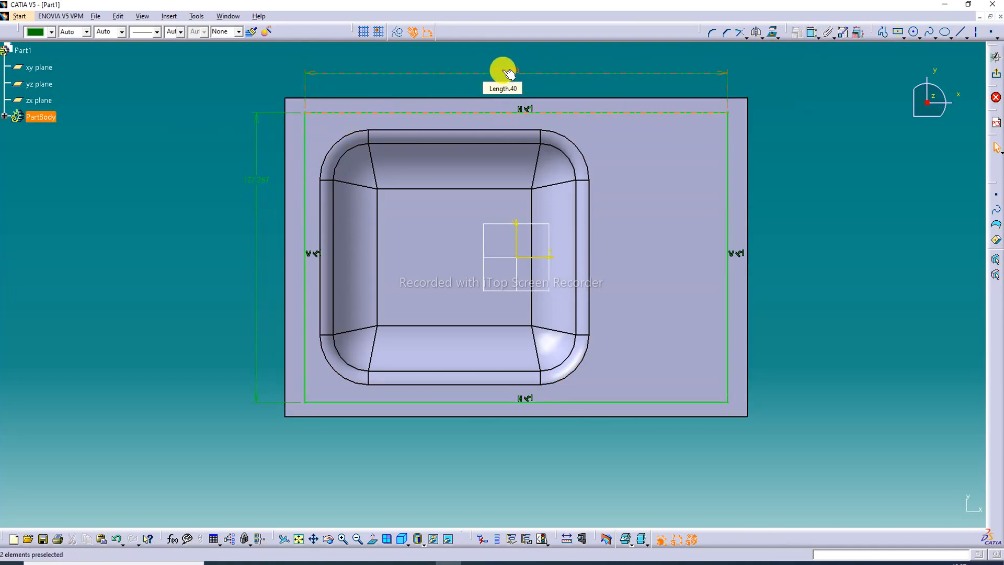
# Set the centered rectangle's width to 194 mm and its height to 130 mm.
pyautogui.doubleClick(507, 72)
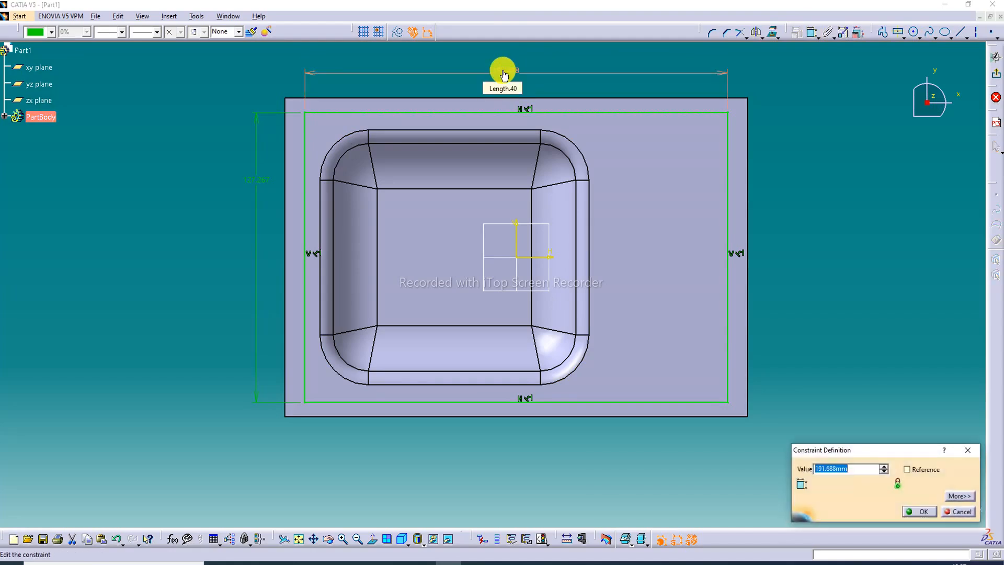
pyautogui.write('194')
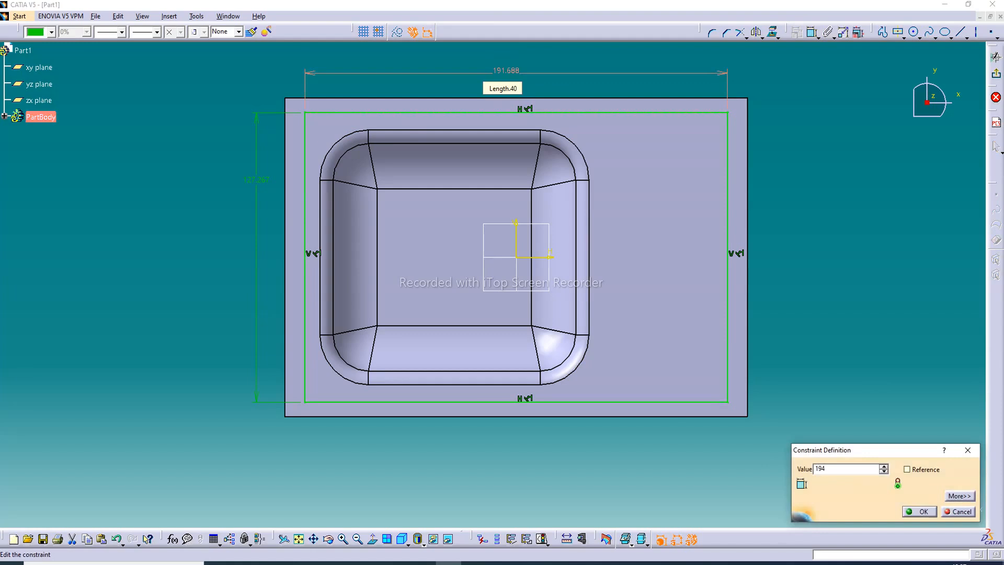
pyautogui.press('Return')
pyautogui.doubleClick(252, 184)
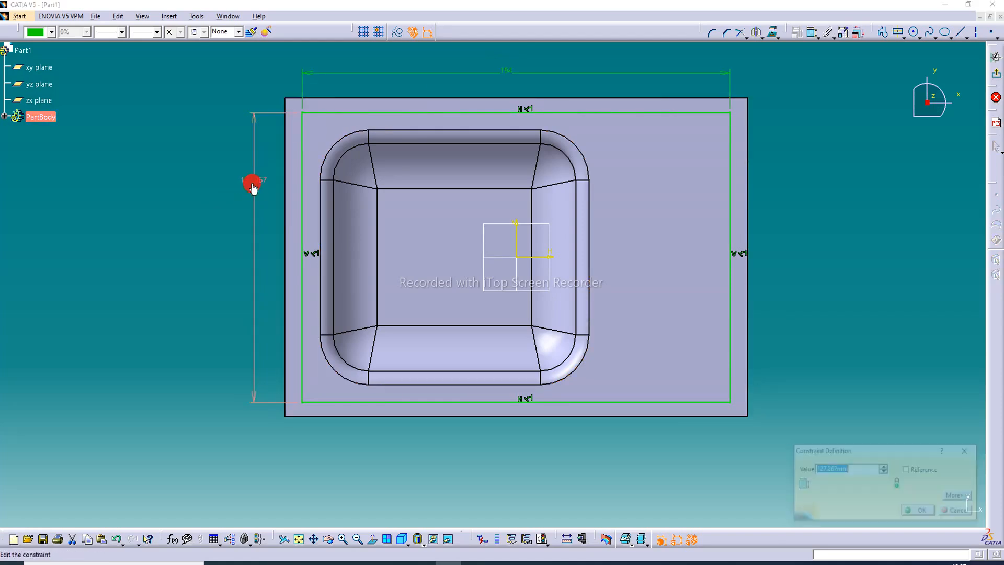
pyautogui.write('130')
pyautogui.press('Return')
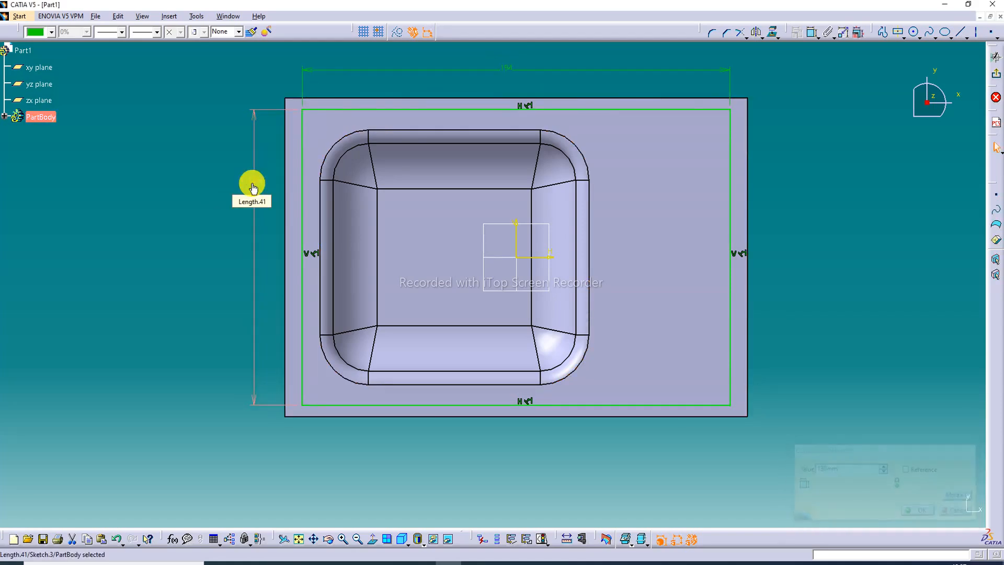
# Set the centered rectangle's width to 196 mm and its height to 132 mm.
pyautogui.doubleClick(510, 69)
pyautogui.write('196')
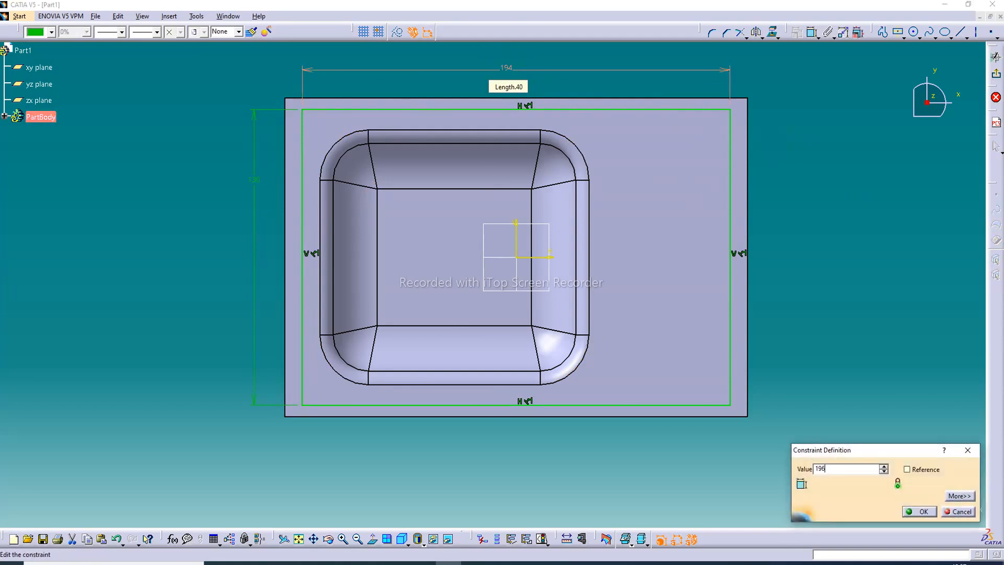
pyautogui.press('Return')
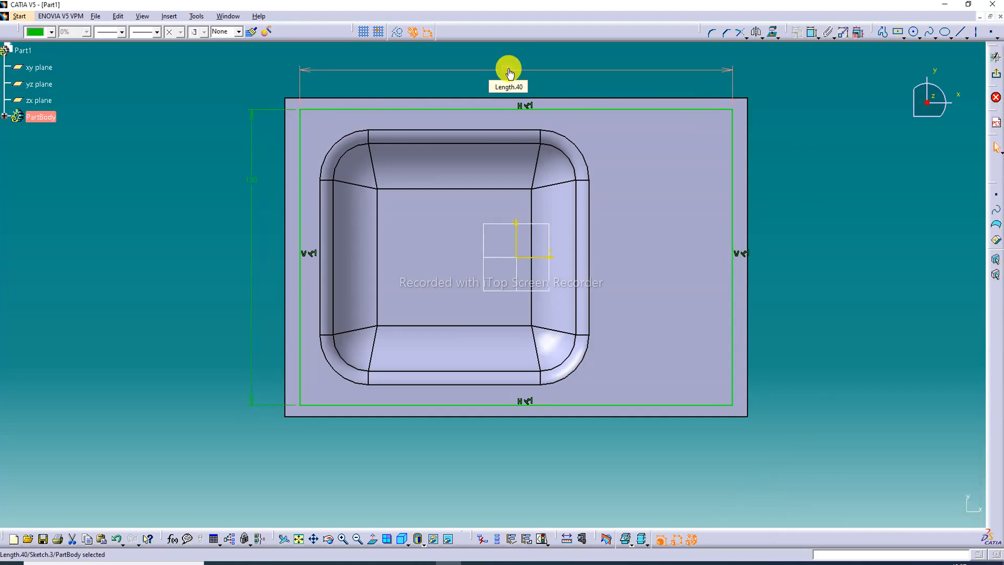
pyautogui.doubleClick(253, 179)
pyautogui.write('1')
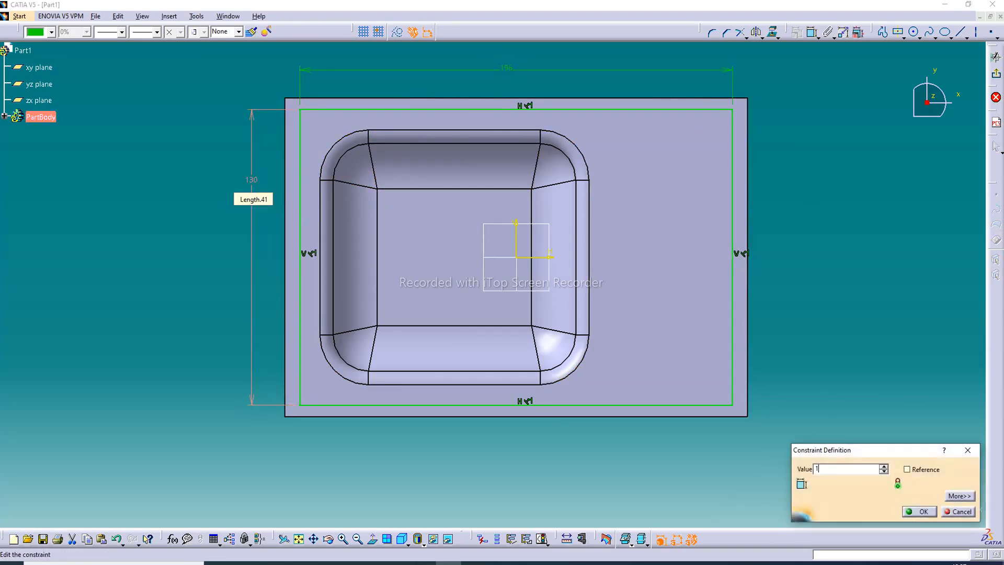
pyautogui.write('32mm')
pyautogui.press('Return')
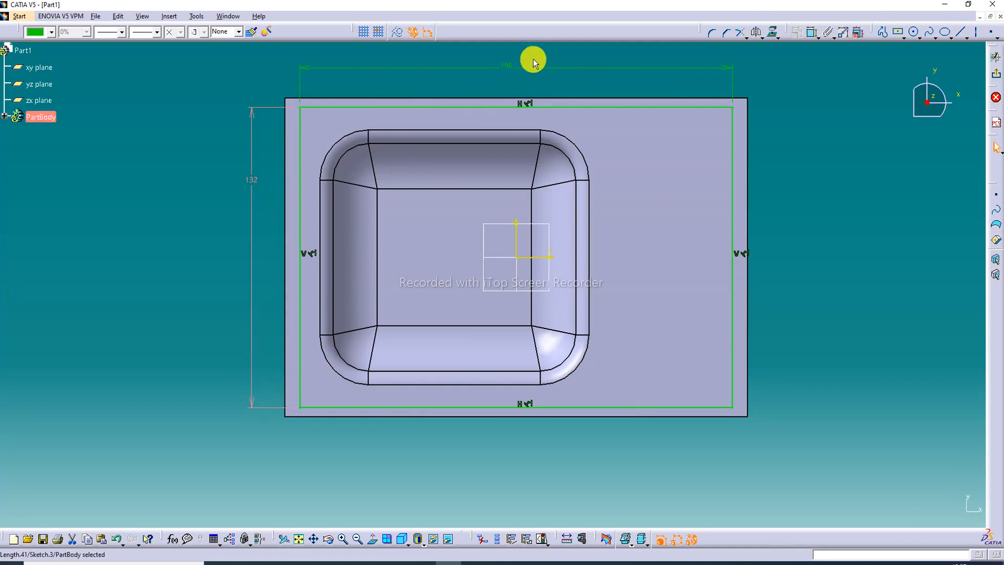
# Set the centered rectangle's width dimension to 198 mm.
pyautogui.doubleClick(512, 66)
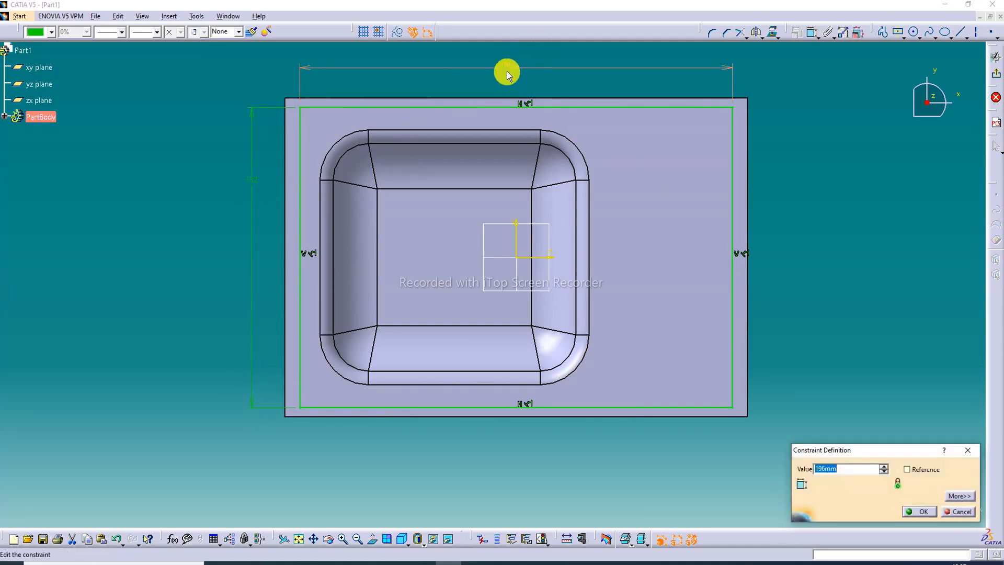
pyautogui.write('198')
pyautogui.press('Return')
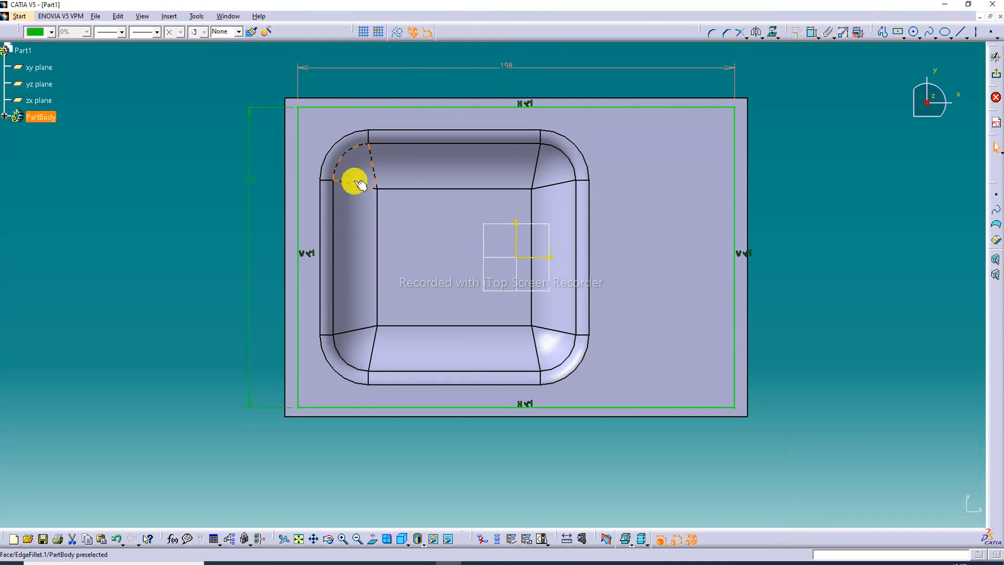
# Set the centered rectangle's height dimension to 134 mm.
pyautogui.doubleClick(246, 183)
pyautogui.write('134')
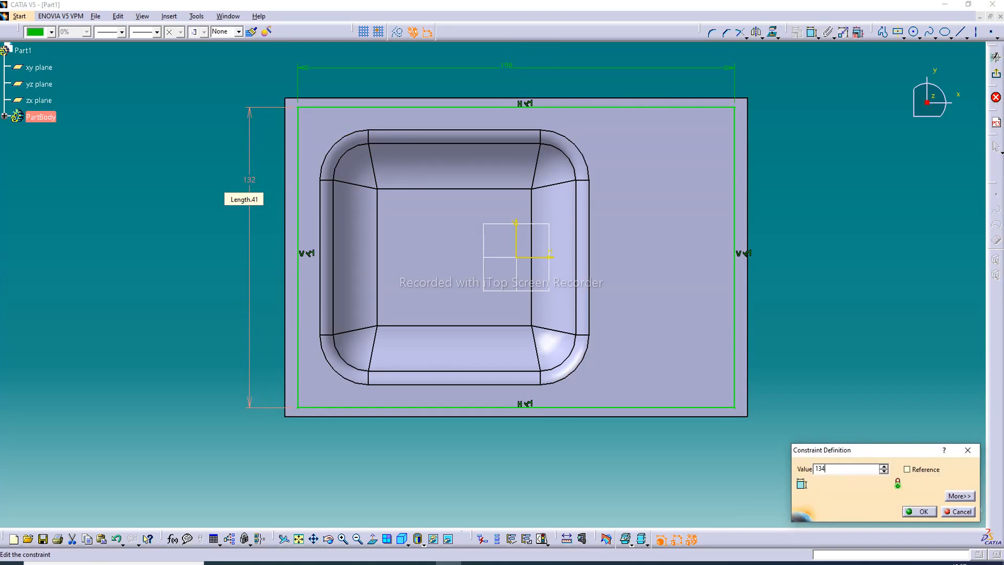
pyautogui.press('Return')
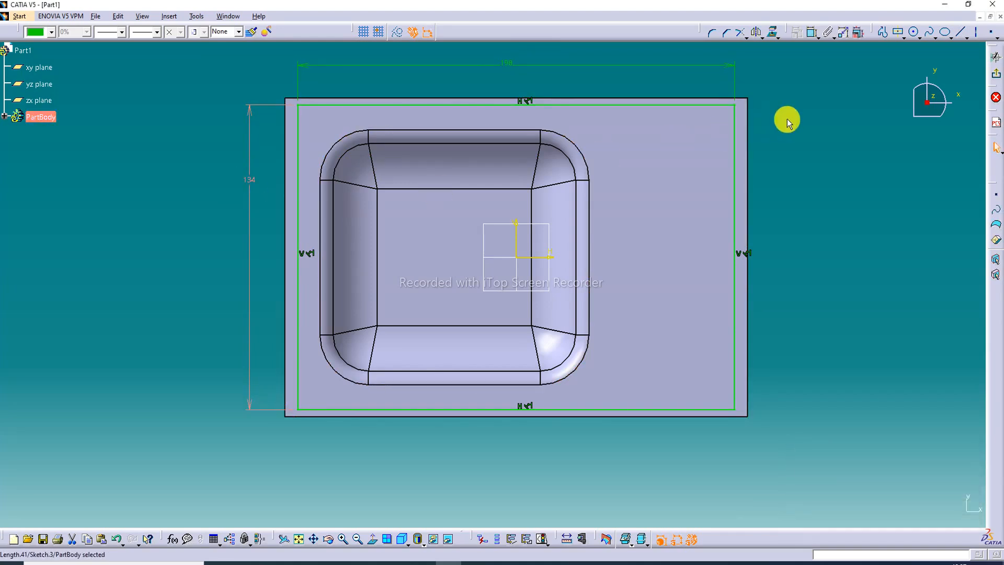
# Set the centered rectangle's height dimension to 132 mm.
pyautogui.doubleClick(249, 180)
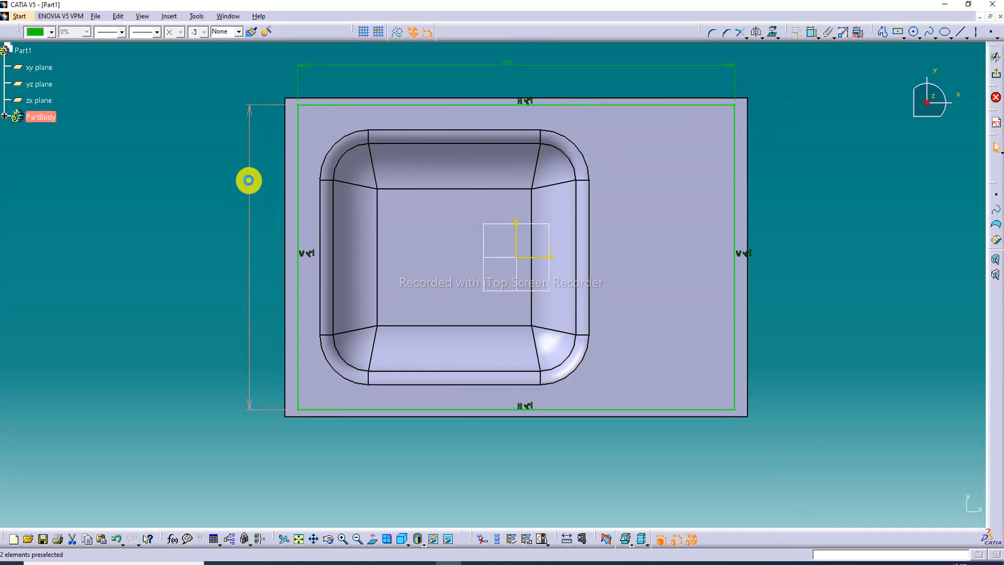
pyautogui.write('132')
pyautogui.press('Return')
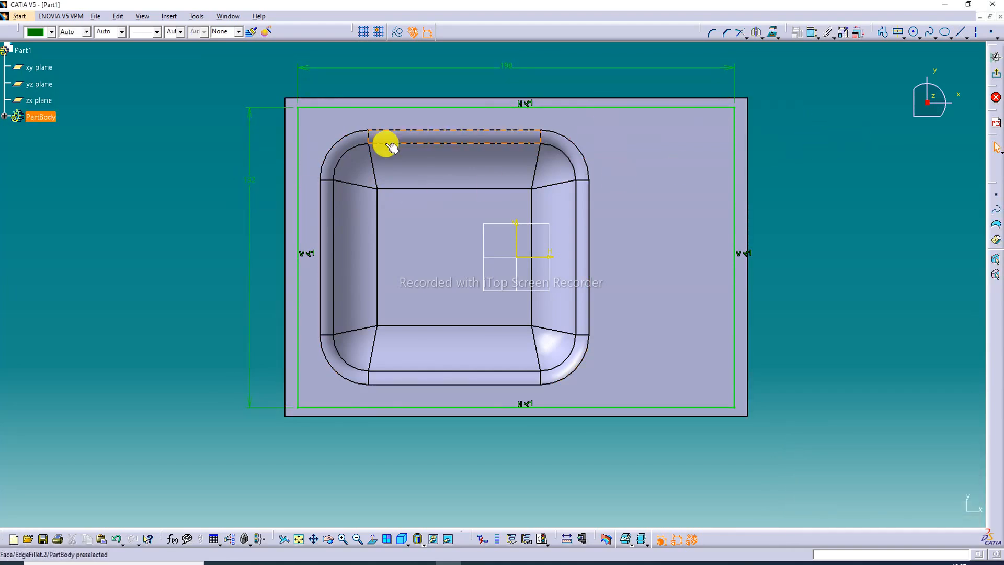
# Finish the outline sketch and cut it into the block's top as a 5 mm deep pocket.
pyautogui.click(996, 79)
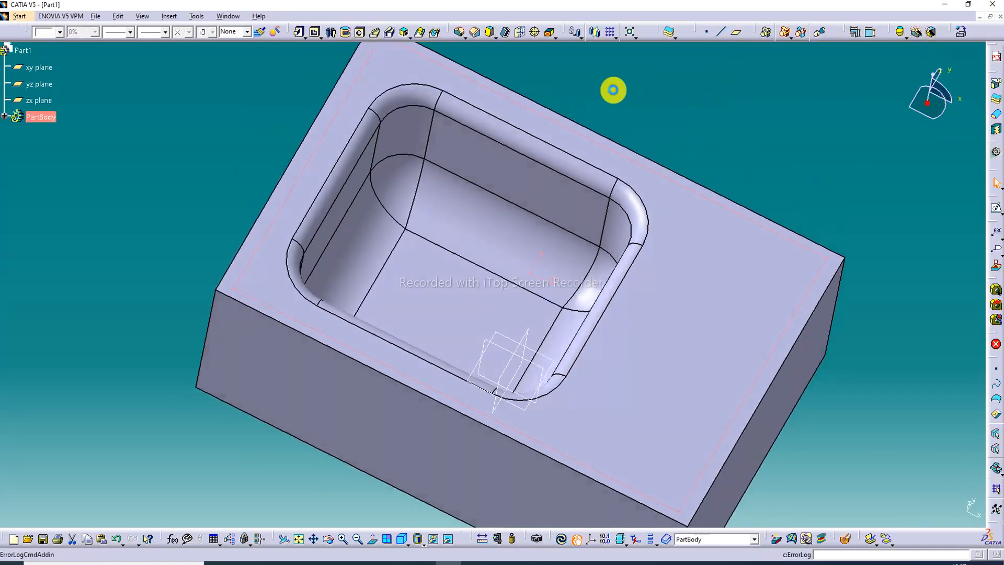
pyautogui.click(315, 33)
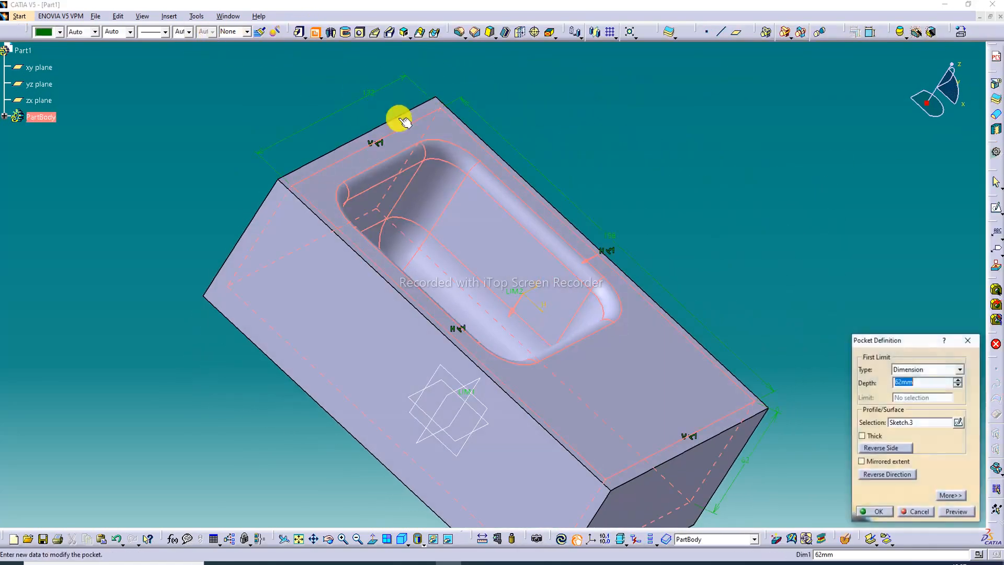
pyautogui.doubleClick(919, 383)
pyautogui.press('Return')
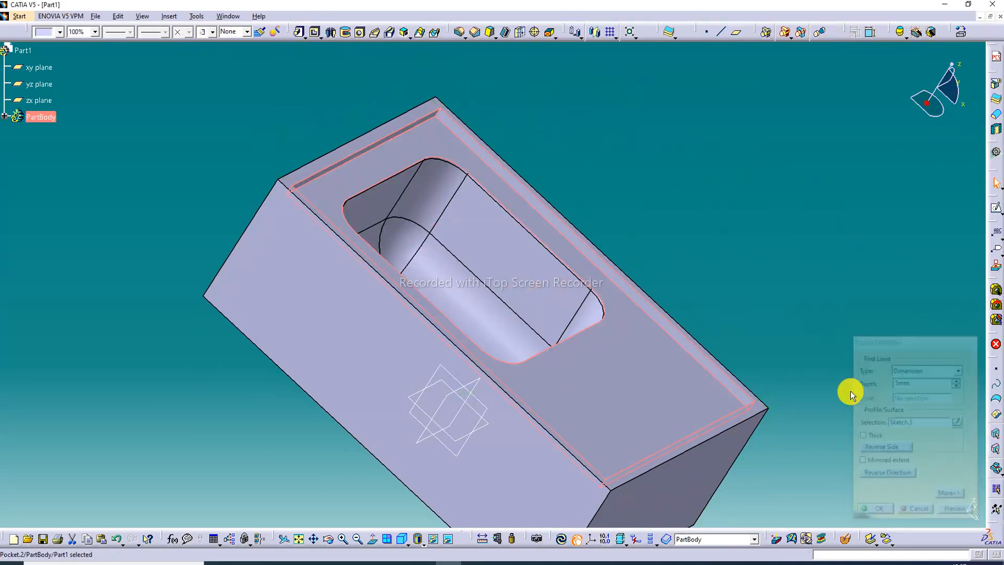
# Edit the rectangular recess pocket and set its depth to 6 mm.
pyautogui.doubleClick(710, 387)
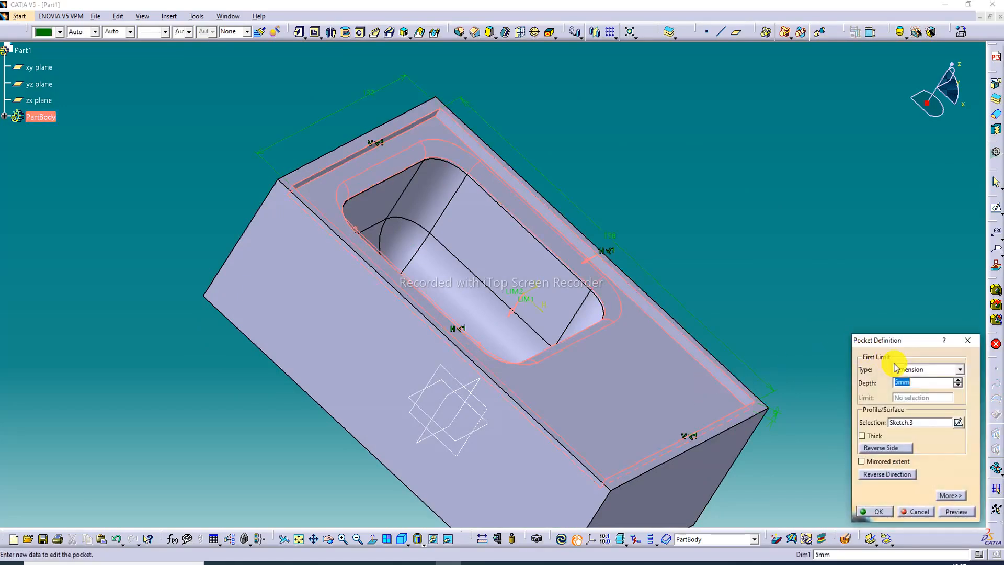
pyautogui.doubleClick(915, 383)
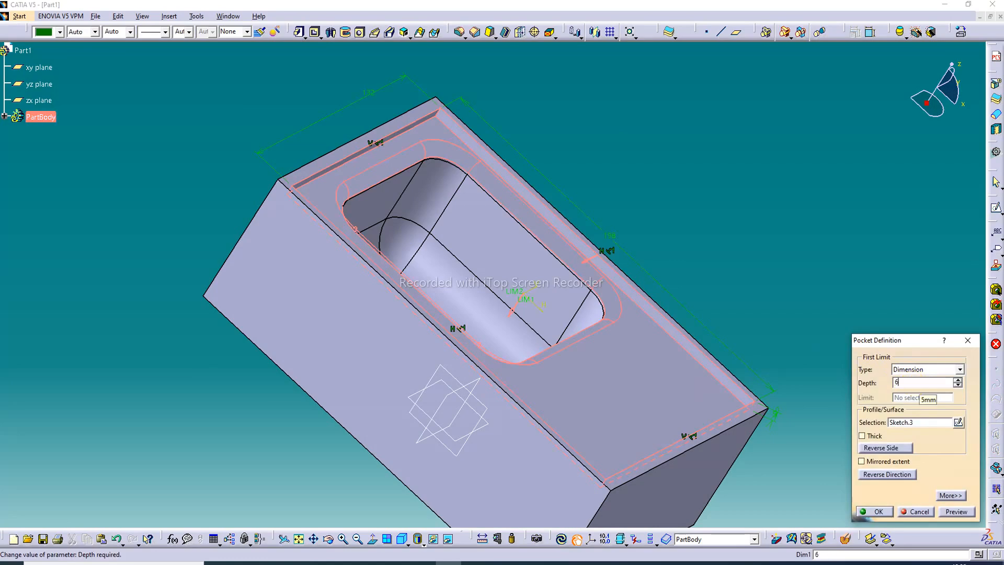
pyautogui.write('6')
pyautogui.press('Return')
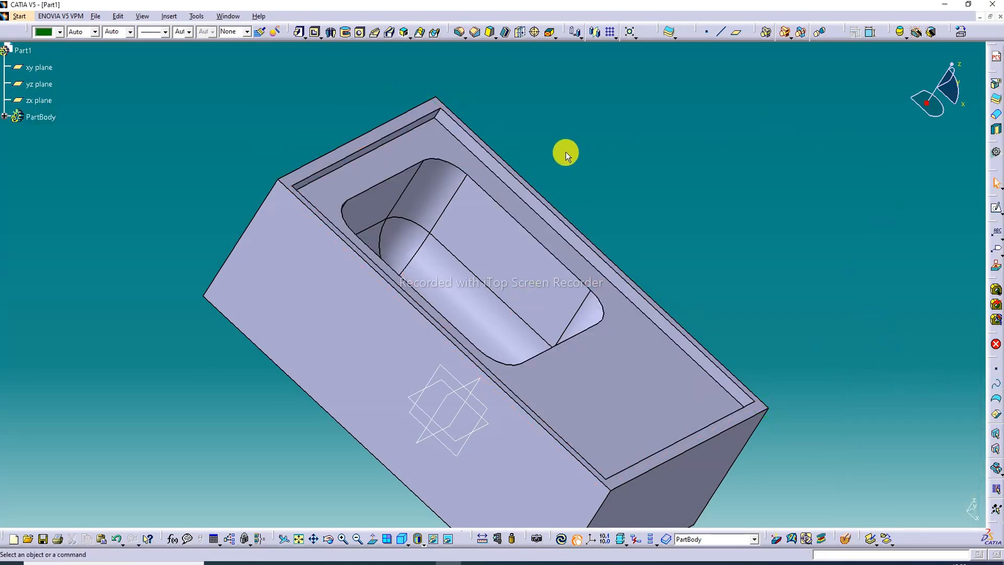
# Sketch a horizontal elongated hole of about 2.7 mm radius on the recess floor beside the basin, then shift it slightly toward the rear edge.
pyautogui.moveTo(566, 152)
pyautogui.mouseDown(button='middle')
pyautogui.moveTo(457, 244)
pyautogui.moveTo(531, 148)
pyautogui.moveTo(556, 167)
pyautogui.mouseUp(button='middle')
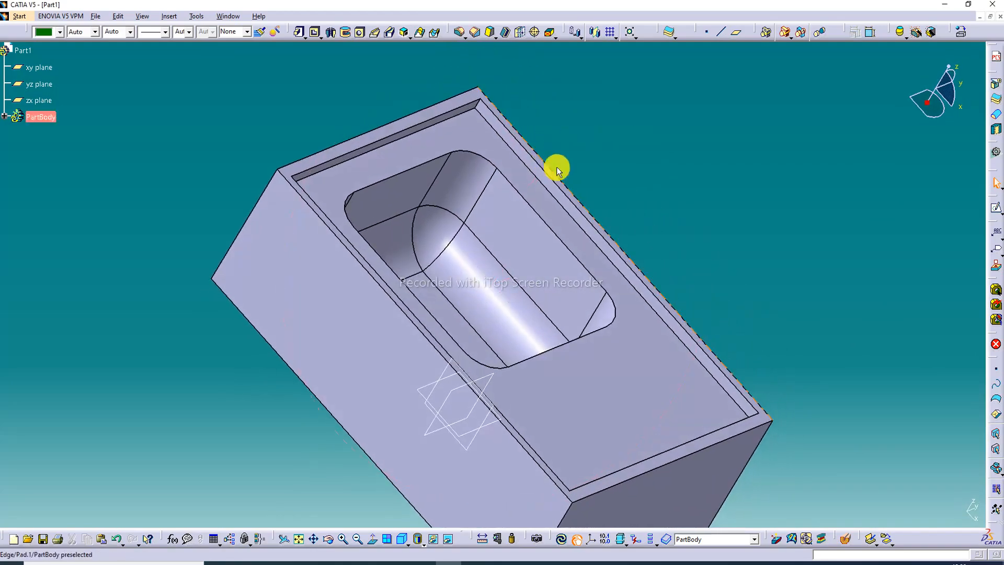
pyautogui.click(648, 387)
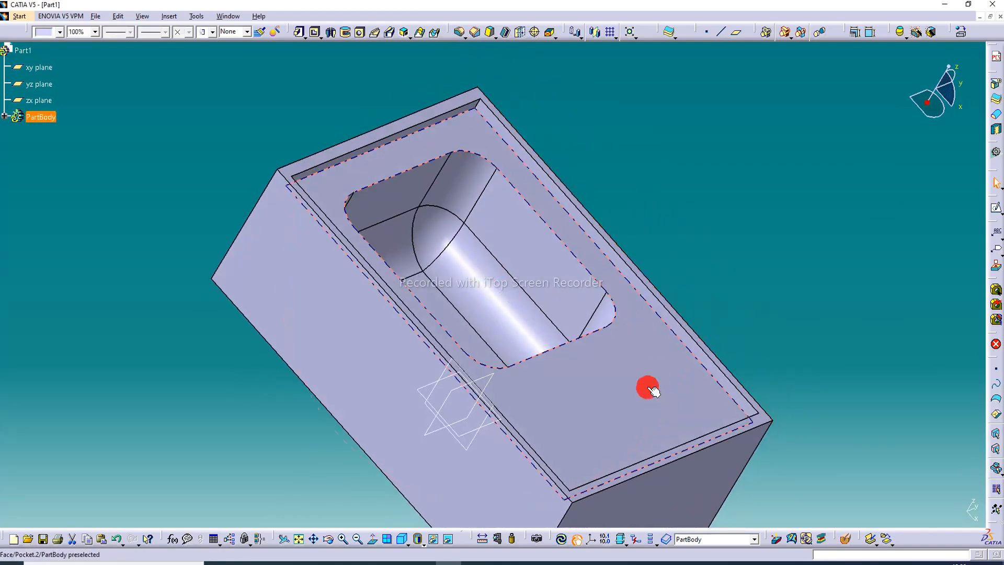
pyautogui.click(996, 209)
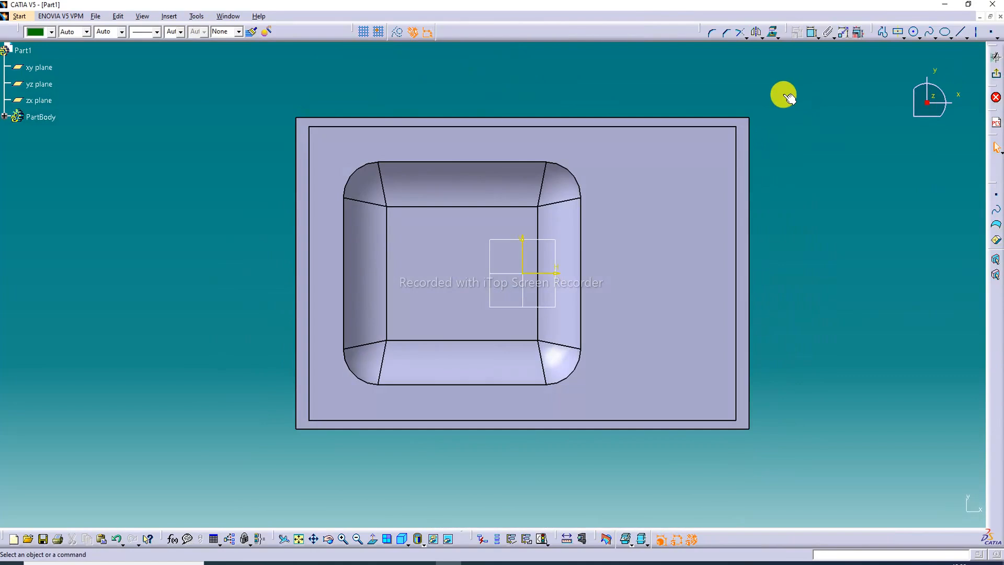
pyautogui.click(902, 37)
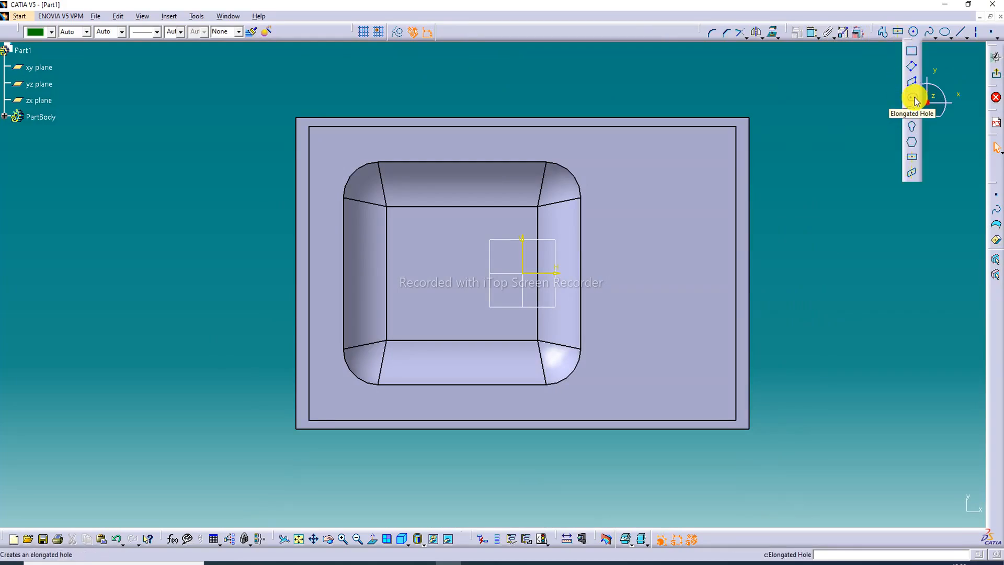
pyautogui.click(912, 97)
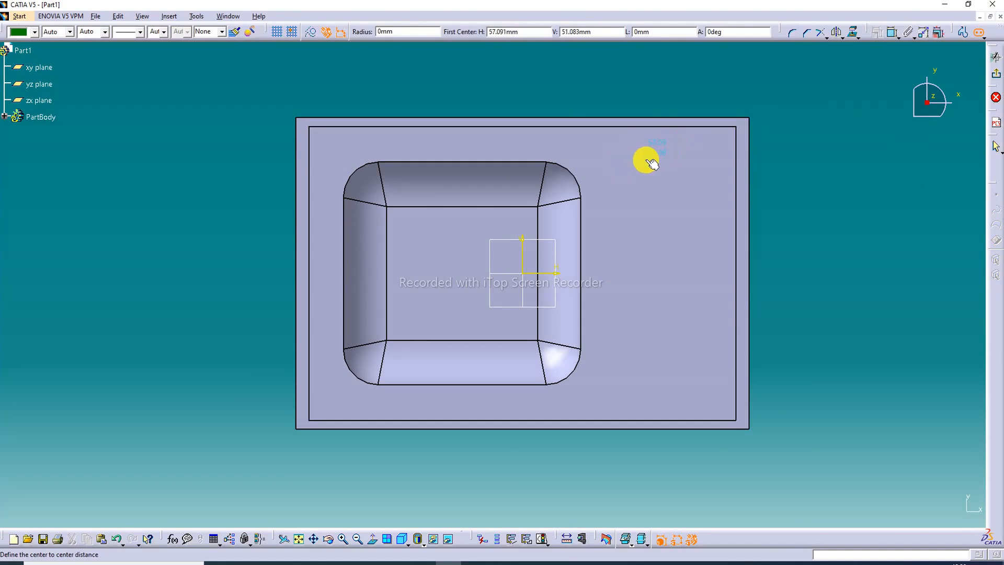
pyautogui.click(647, 160)
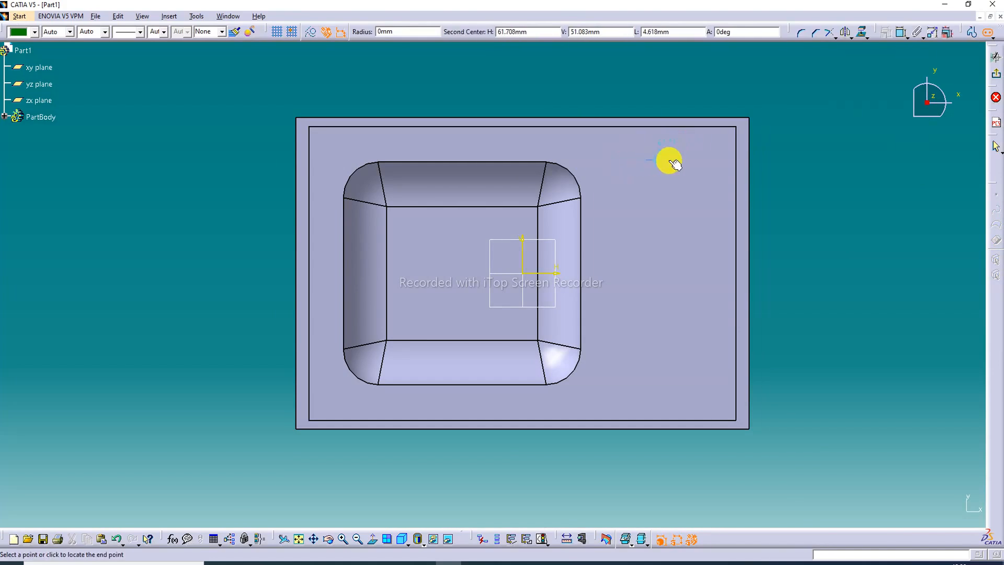
pyautogui.click(725, 160)
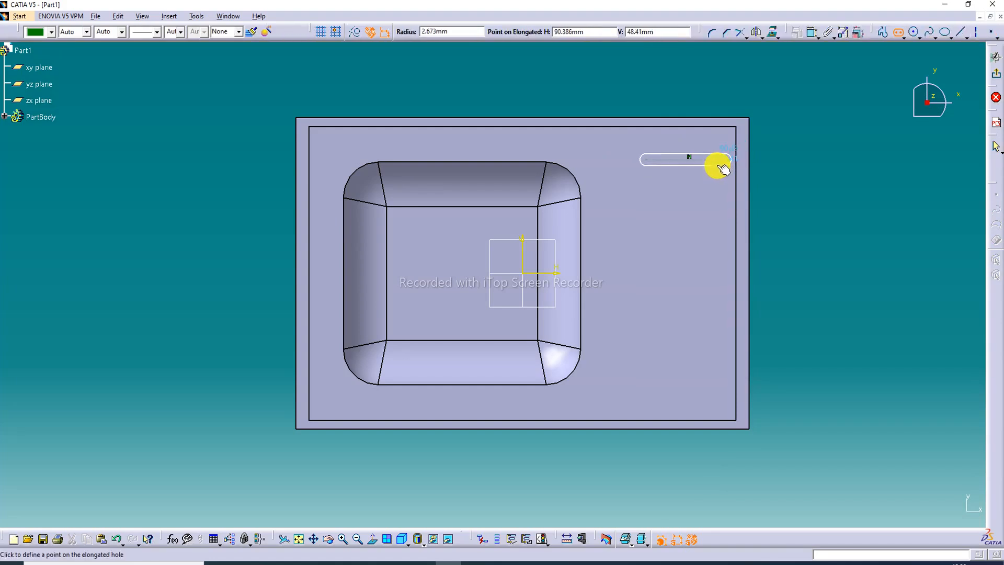
pyautogui.click(720, 166)
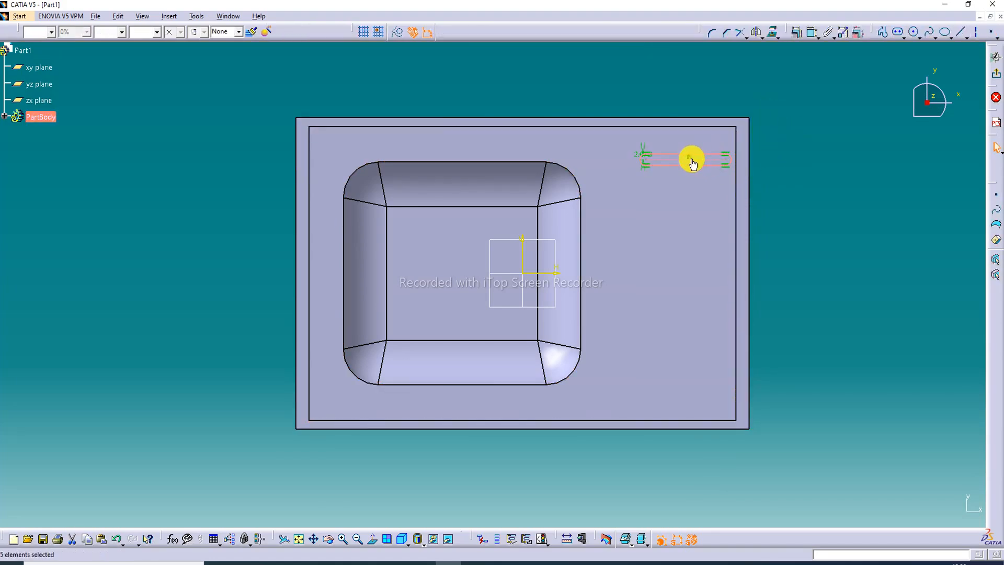
pyautogui.moveTo(692, 154); pyautogui.dragTo(690, 150)
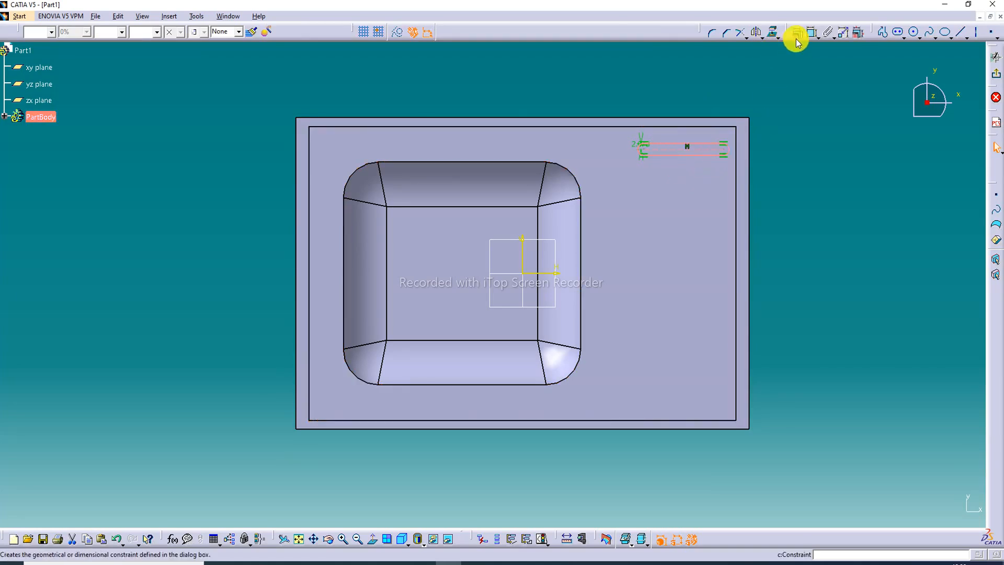
# Translate the elongated hole in duplicate mode, placing 10 instances about 11.4 mm apart in a column along the recess floor.
pyautogui.click(820, 33)
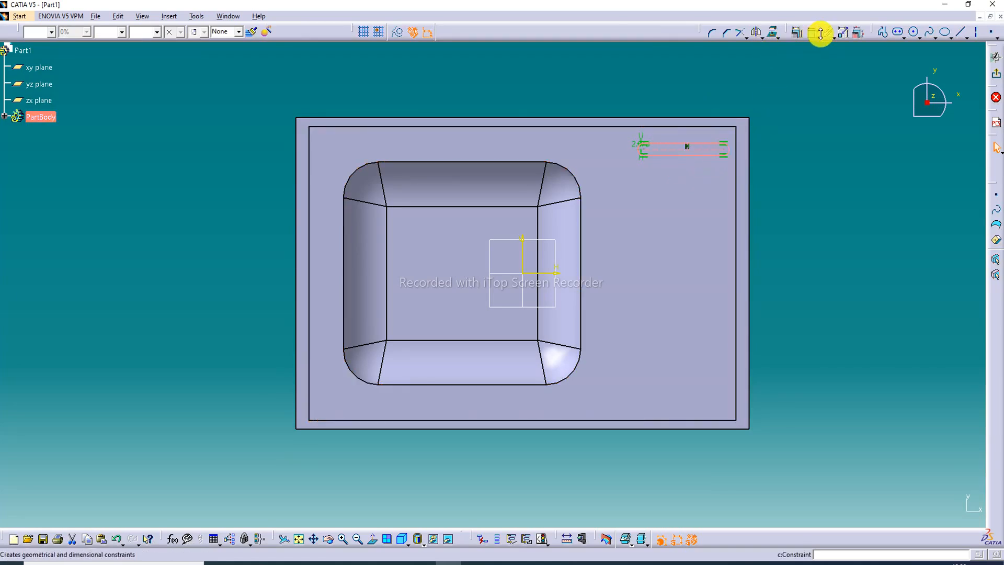
pyautogui.click(772, 34)
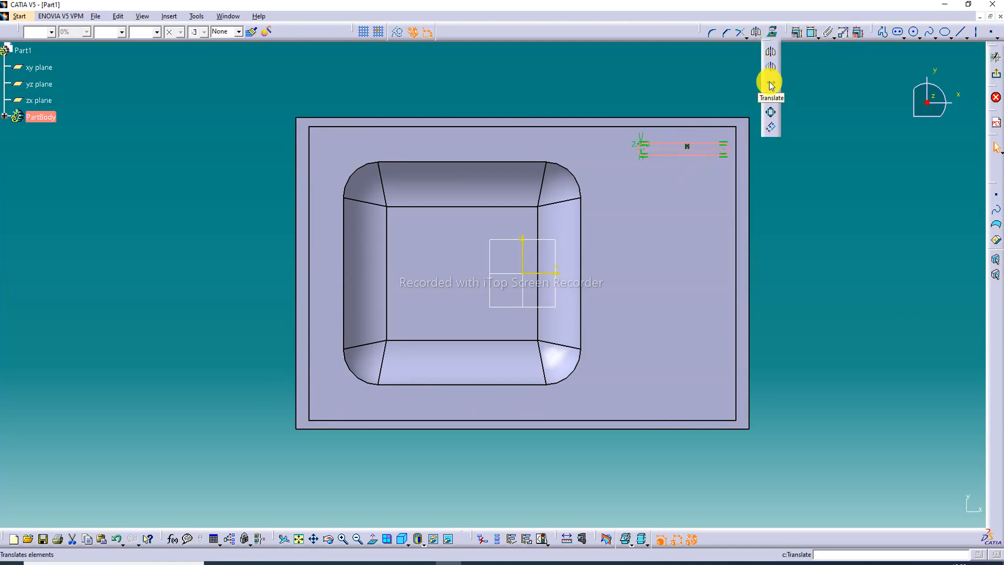
pyautogui.click(771, 84)
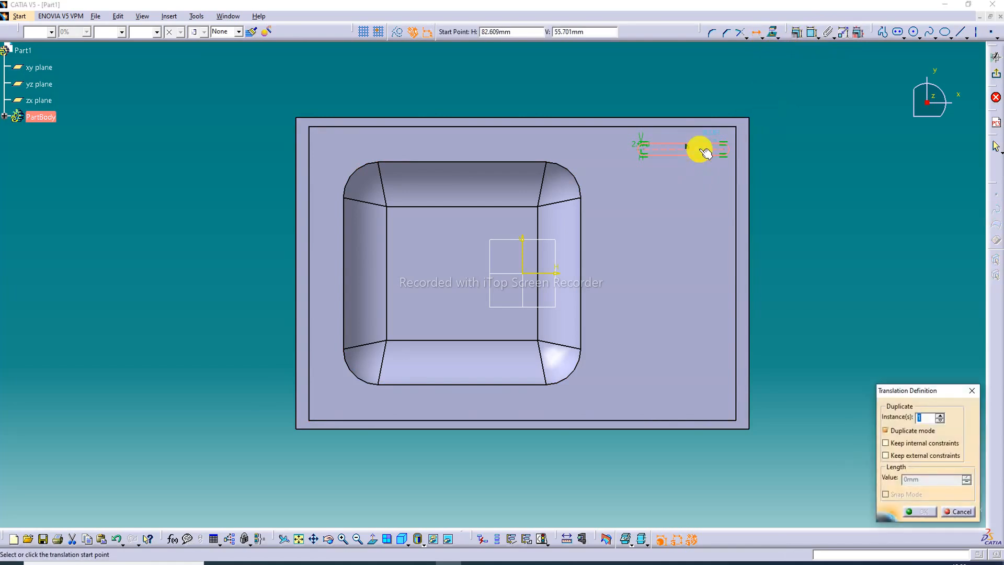
pyautogui.click(674, 148)
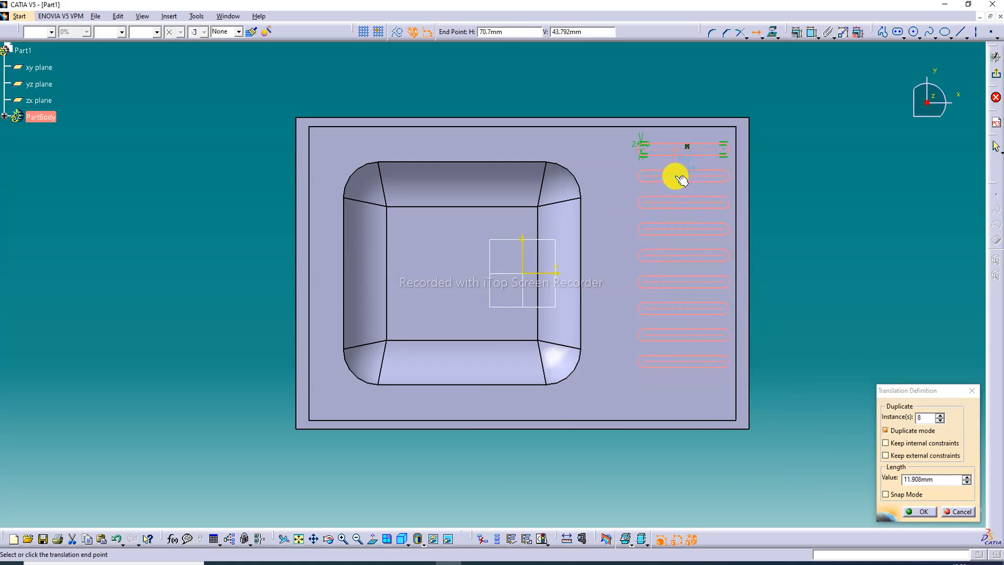
pyautogui.click(940, 416)
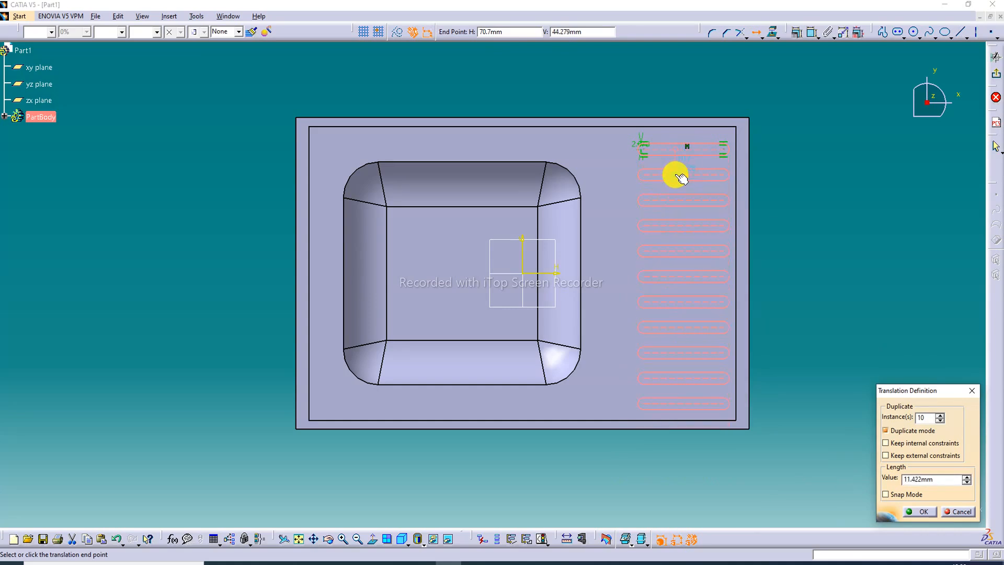
pyautogui.click(681, 178)
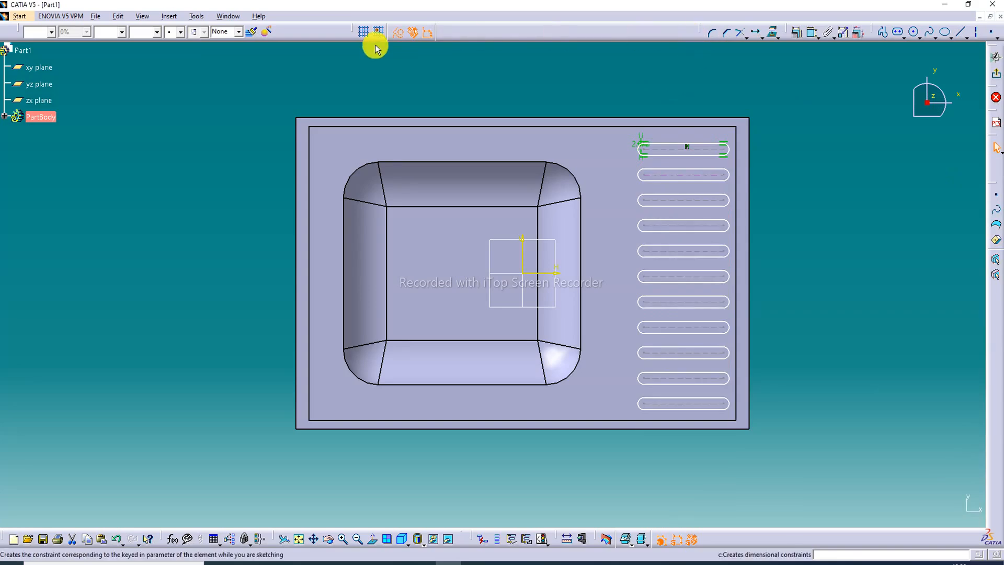
# Finish the slot sketch and cut the elongated holes into the recess floor as 6 mm deep pockets.
pyautogui.click(996, 77)
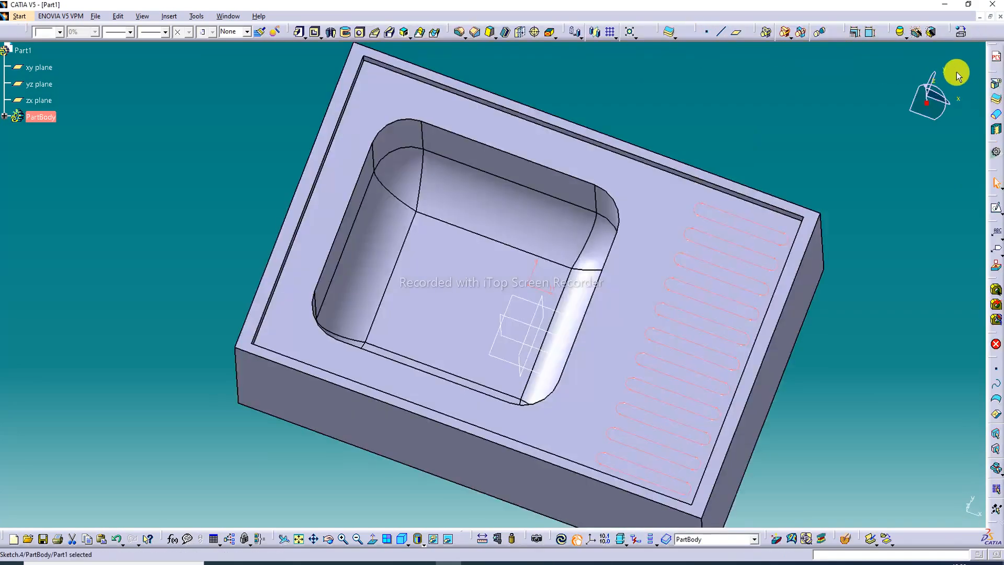
pyautogui.click(316, 33)
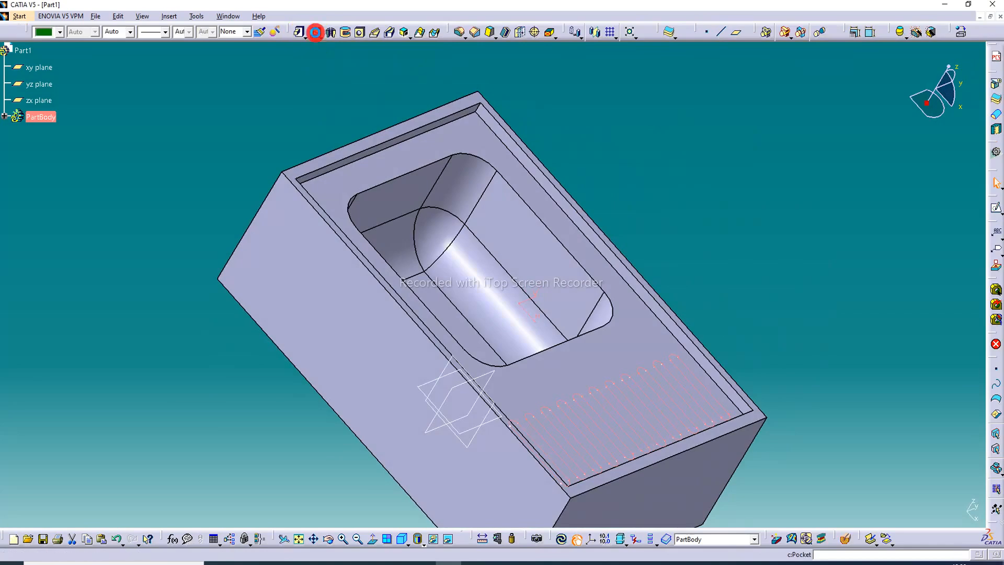
pyautogui.click(912, 382)
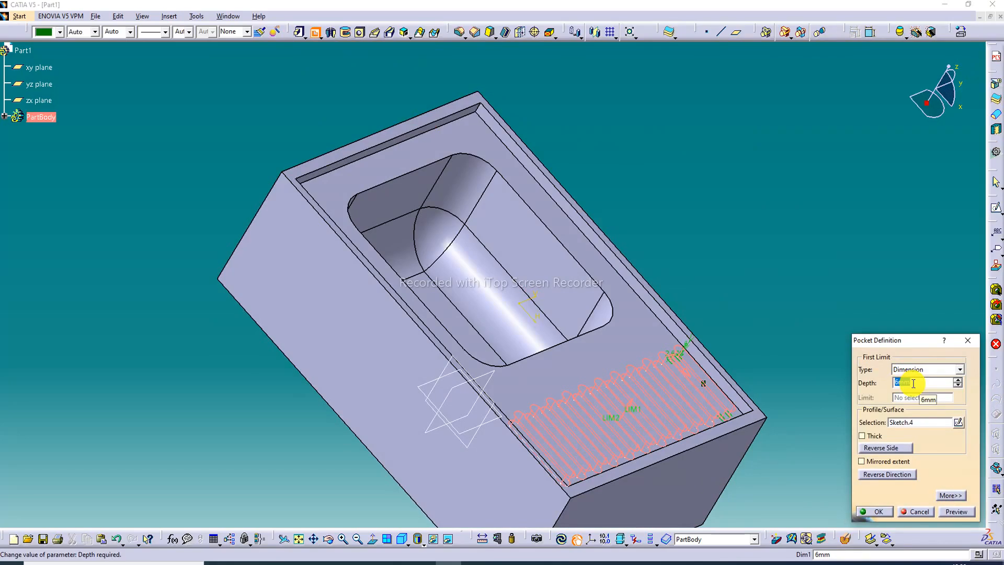
pyautogui.moveTo(708, 294); pyautogui.dragTo(610, 231, button='middle')
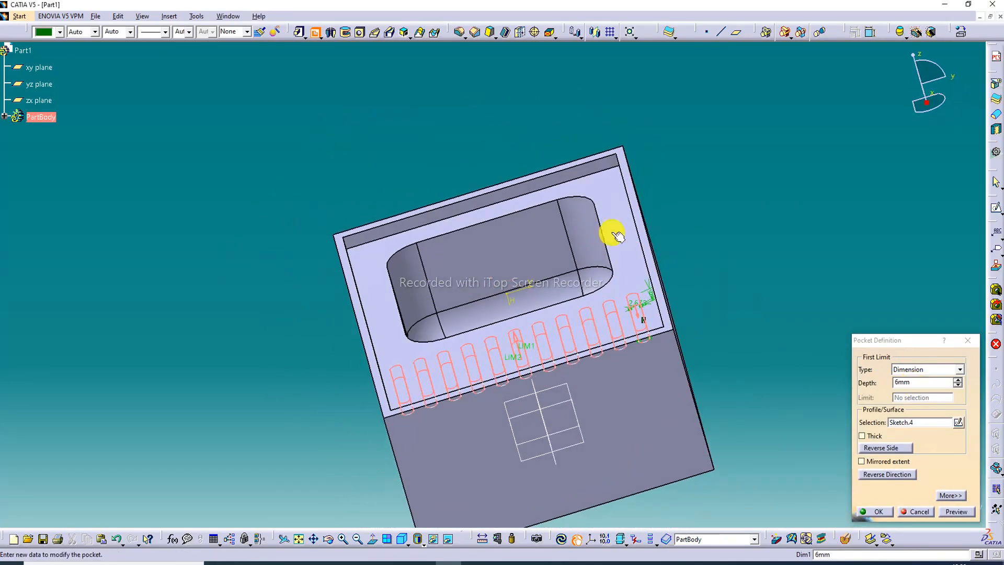
pyautogui.click(887, 474)
pyautogui.moveTo(762, 397); pyautogui.dragTo(896, 183, button='middle')
pyautogui.moveTo(681, 309); pyautogui.dragTo(797, 226, button='middle')
pyautogui.click(879, 476)
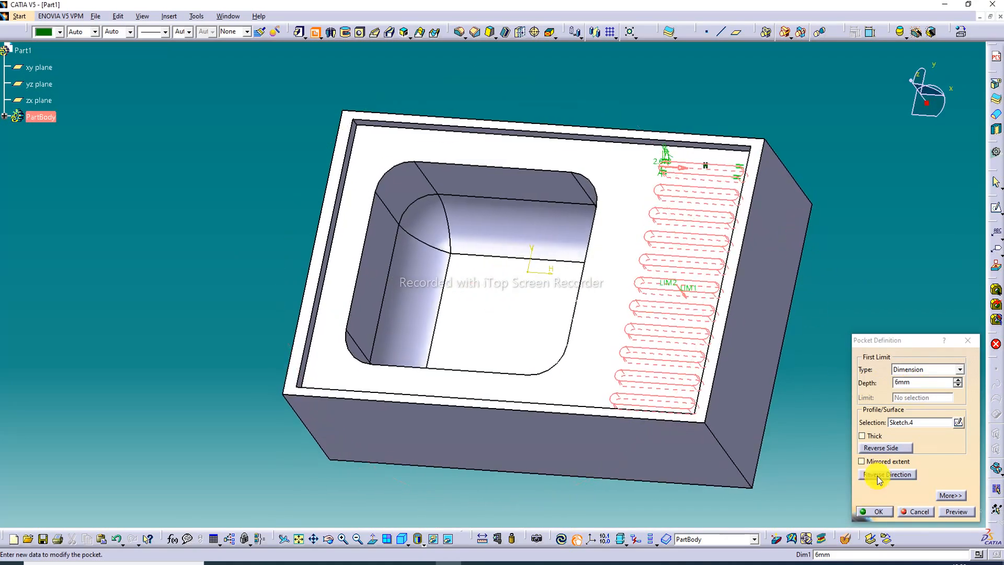
pyautogui.click(957, 512)
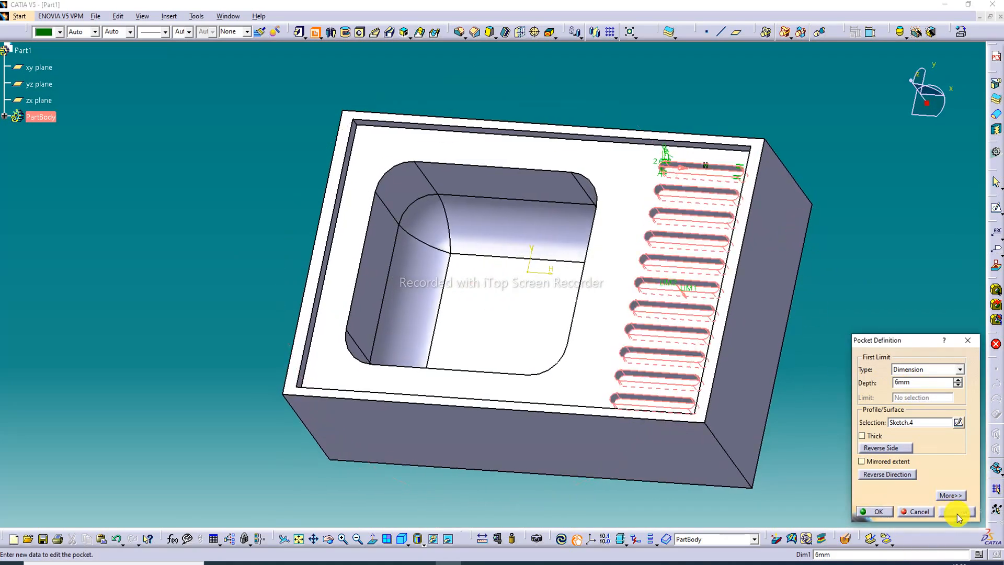
pyautogui.click(878, 511)
pyautogui.moveTo(664, 215); pyautogui.dragTo(773, 207, button='middle')
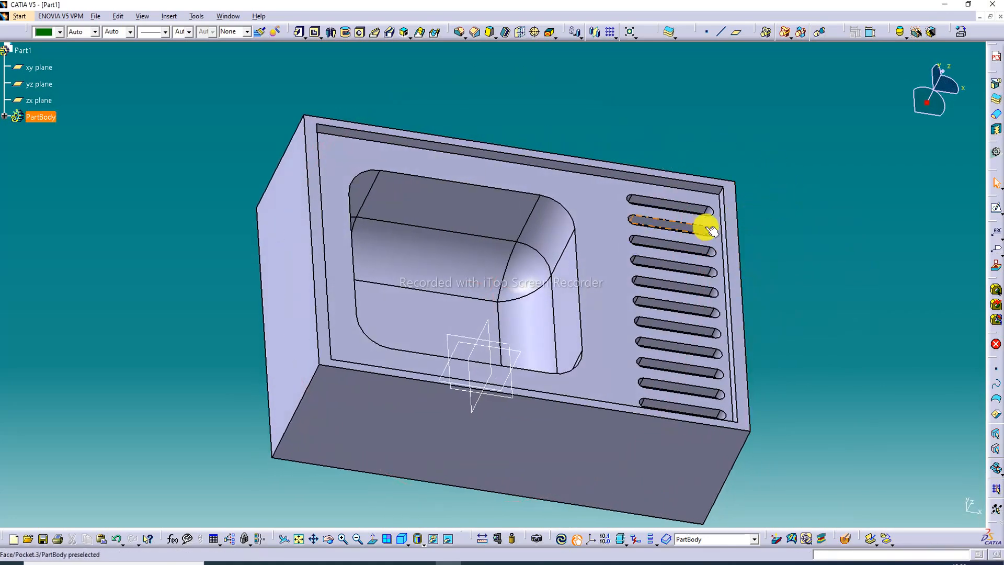
pyautogui.click(459, 32)
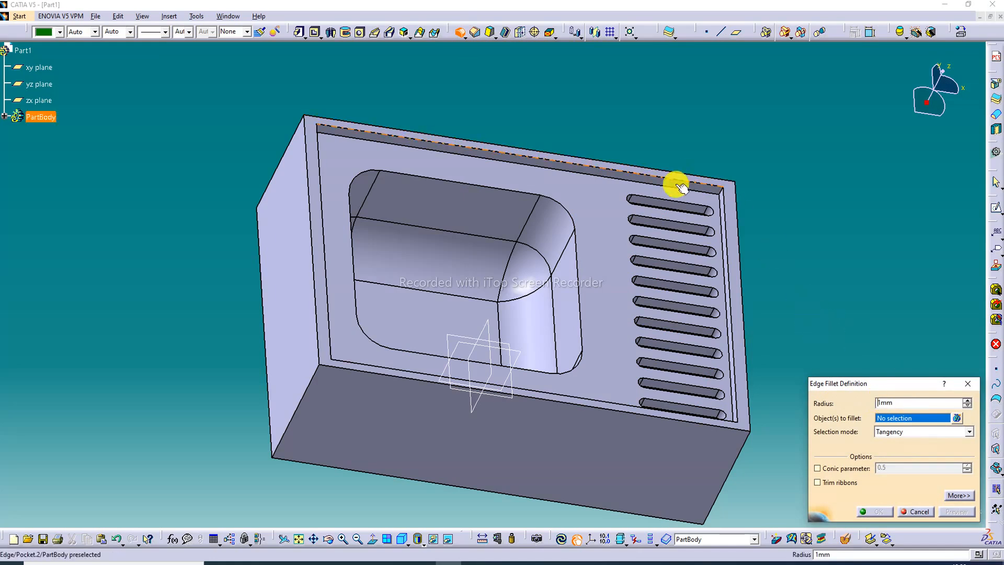
pyautogui.click(665, 203)
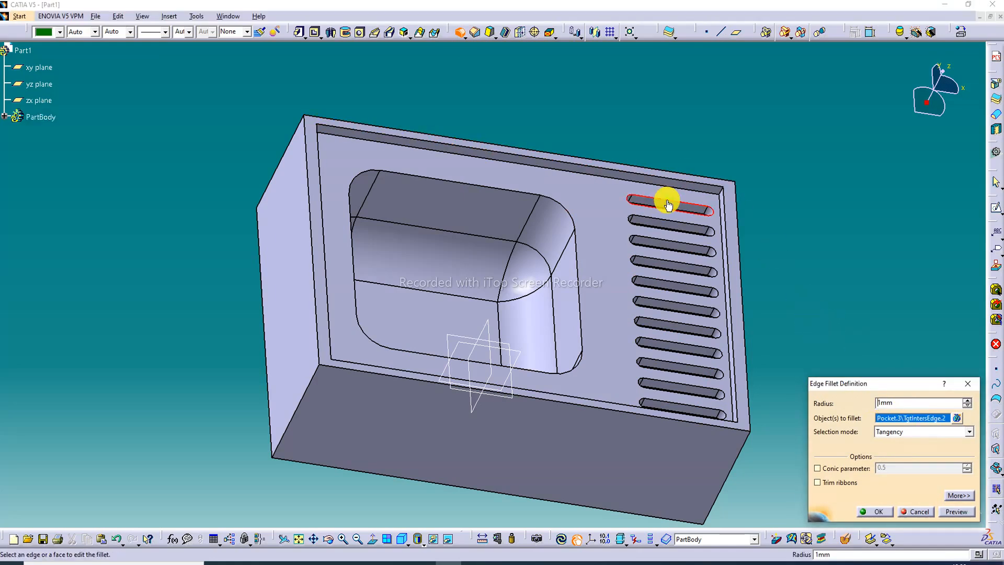
pyautogui.click(666, 235)
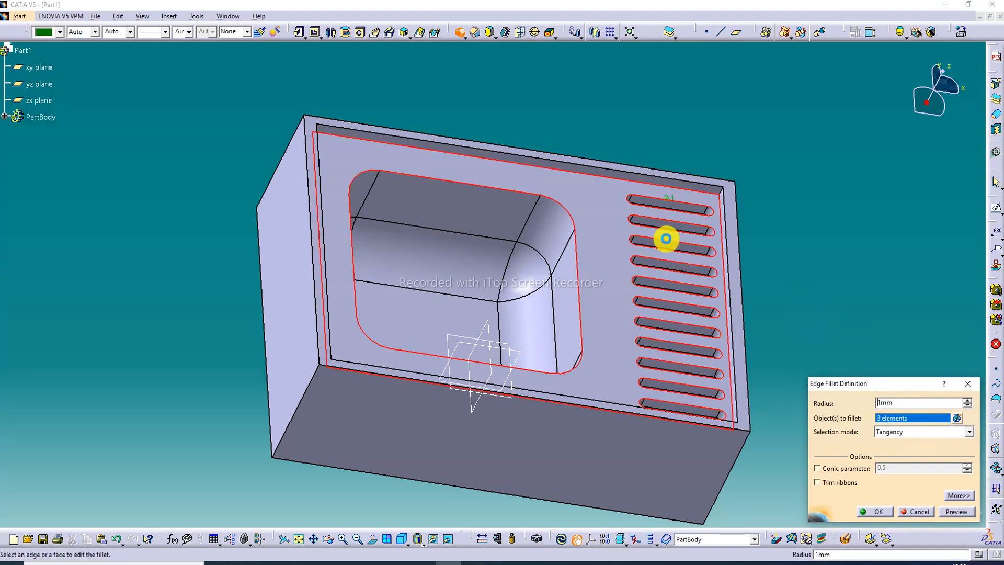
pyautogui.click(793, 222)
pyautogui.click(967, 384)
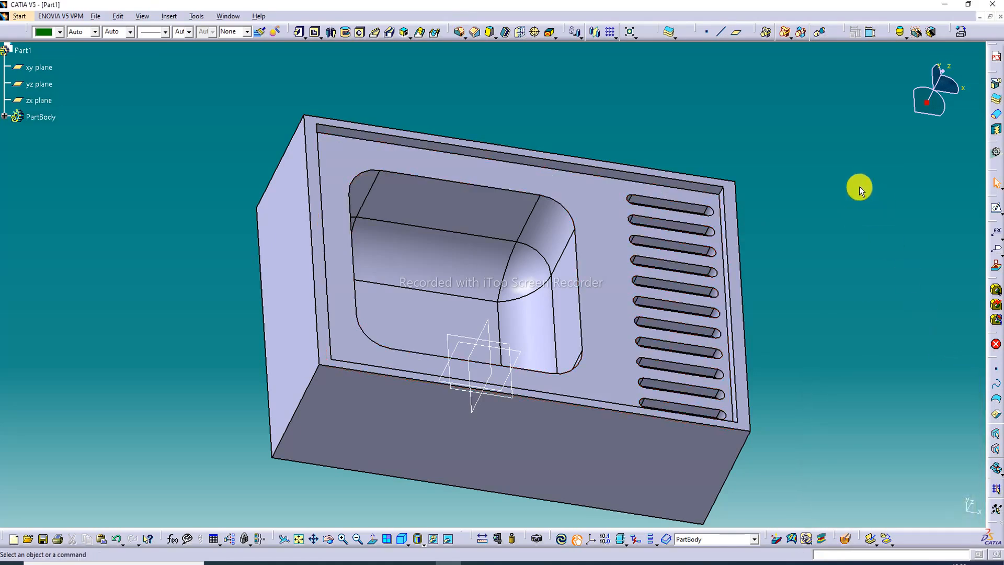
# Start an edge fillet with a radius of 1 mm.
pyautogui.click(460, 32)
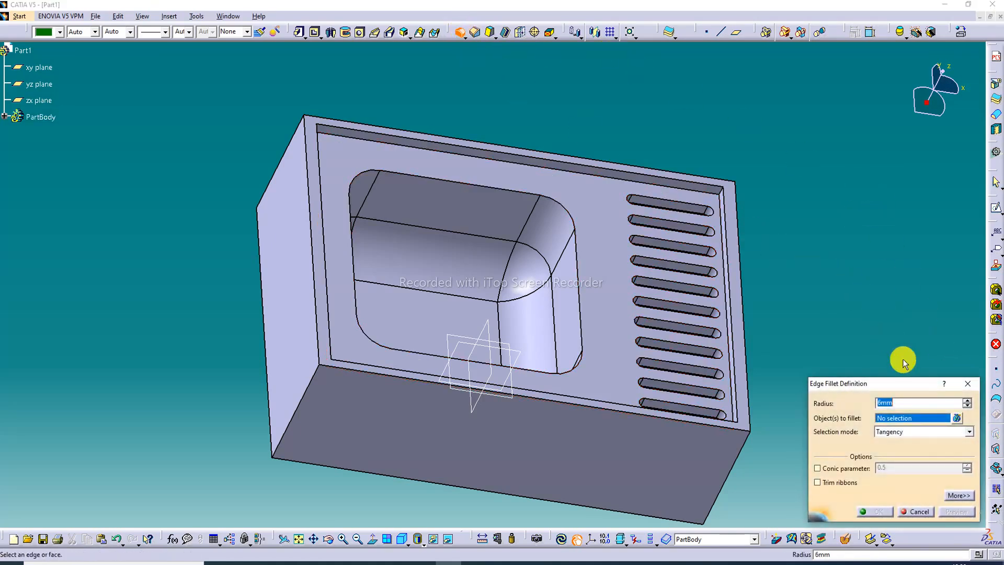
pyautogui.write('1')
pyautogui.click(672, 204)
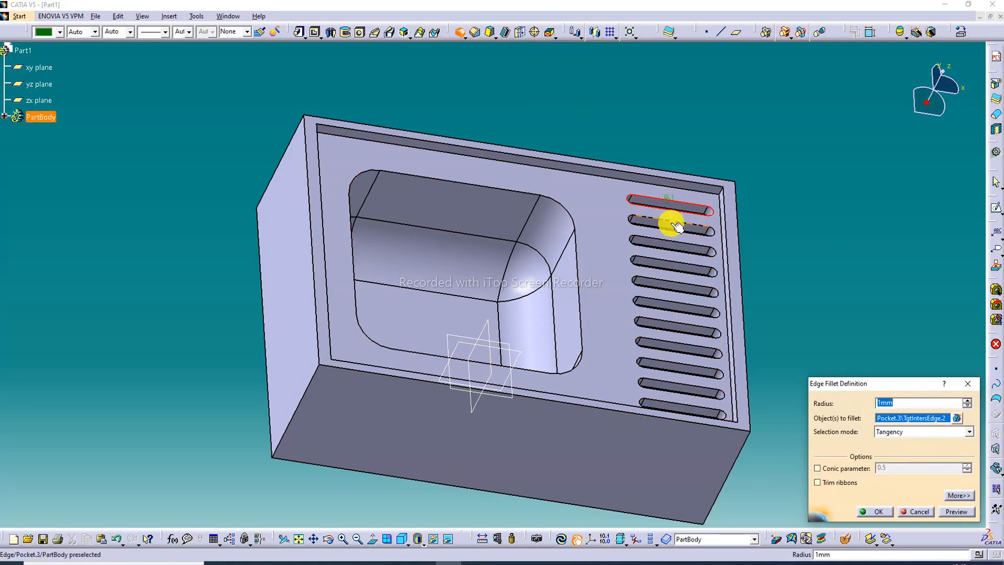
pyautogui.click(674, 224)
pyautogui.click(678, 246)
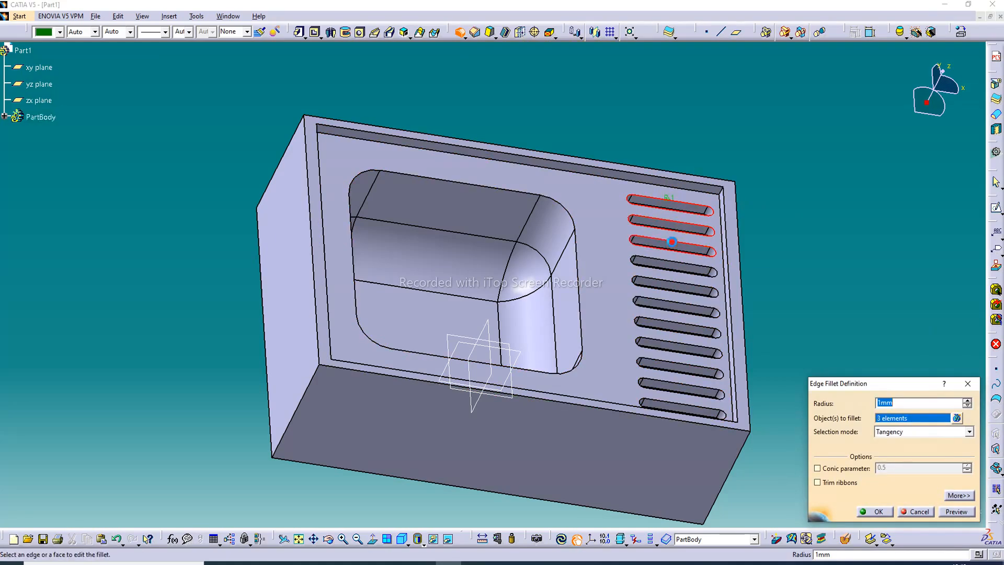
pyautogui.click(678, 269)
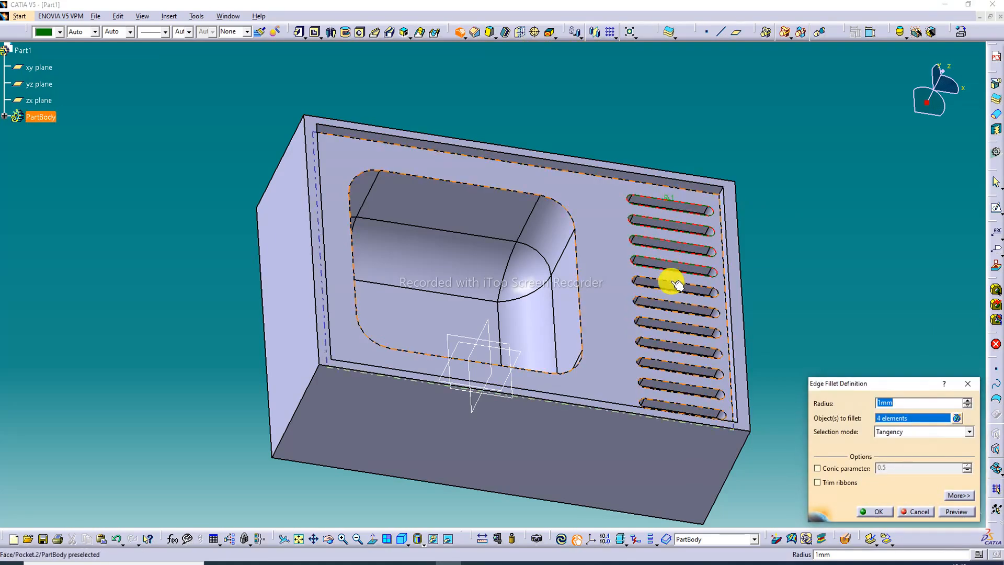
pyautogui.click(672, 285)
pyautogui.click(676, 309)
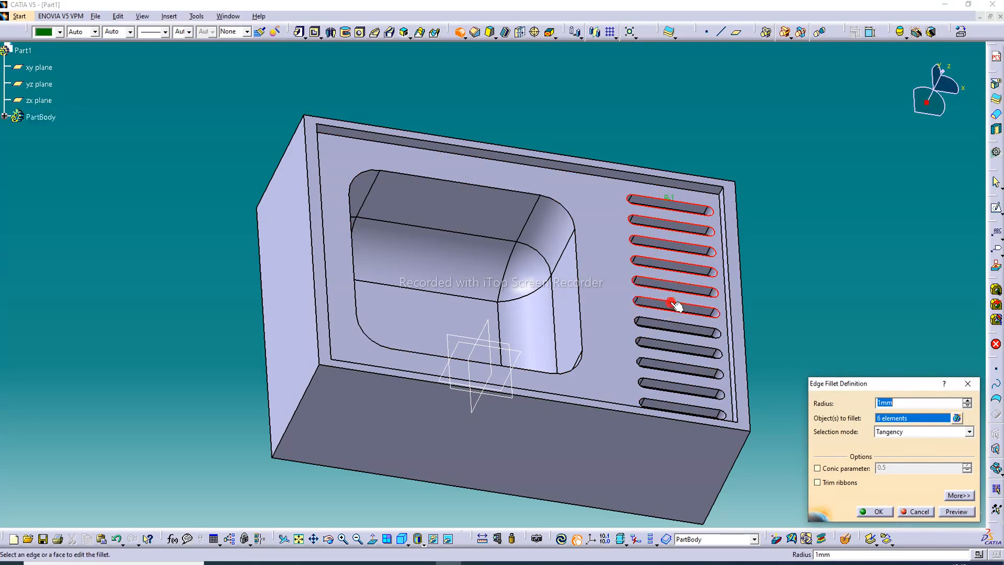
pyautogui.click(677, 328)
pyautogui.click(682, 342)
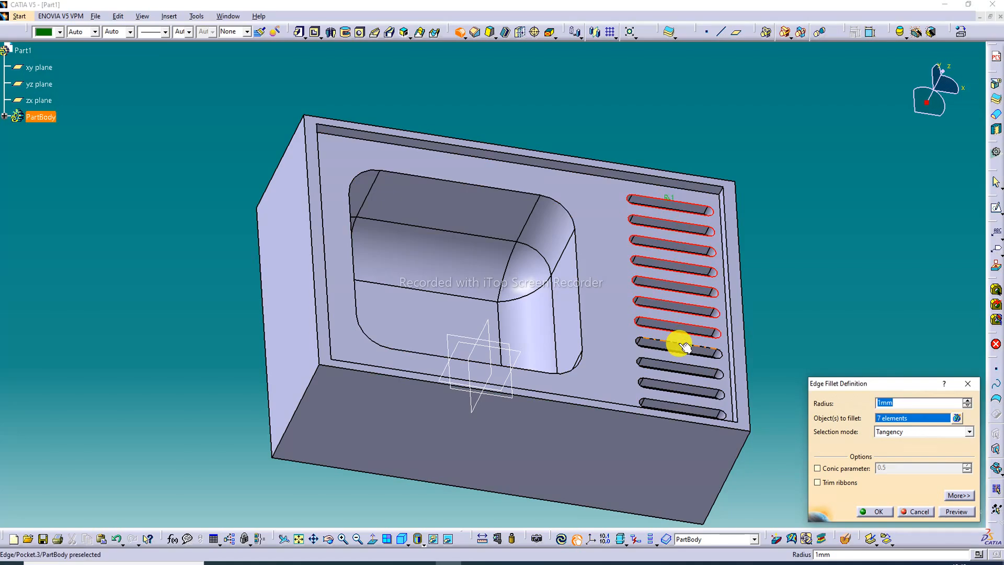
pyautogui.click(678, 364)
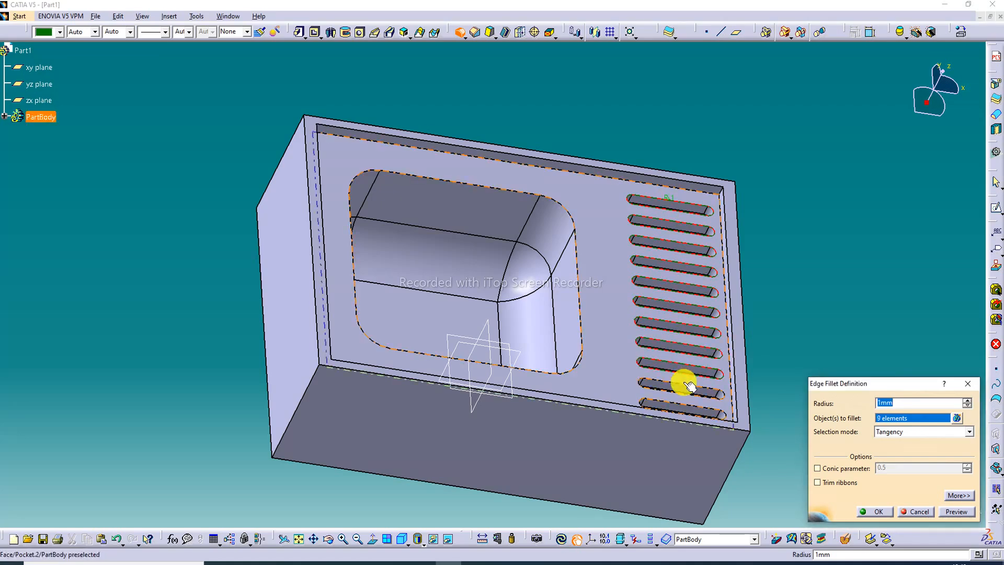
pyautogui.click(680, 382)
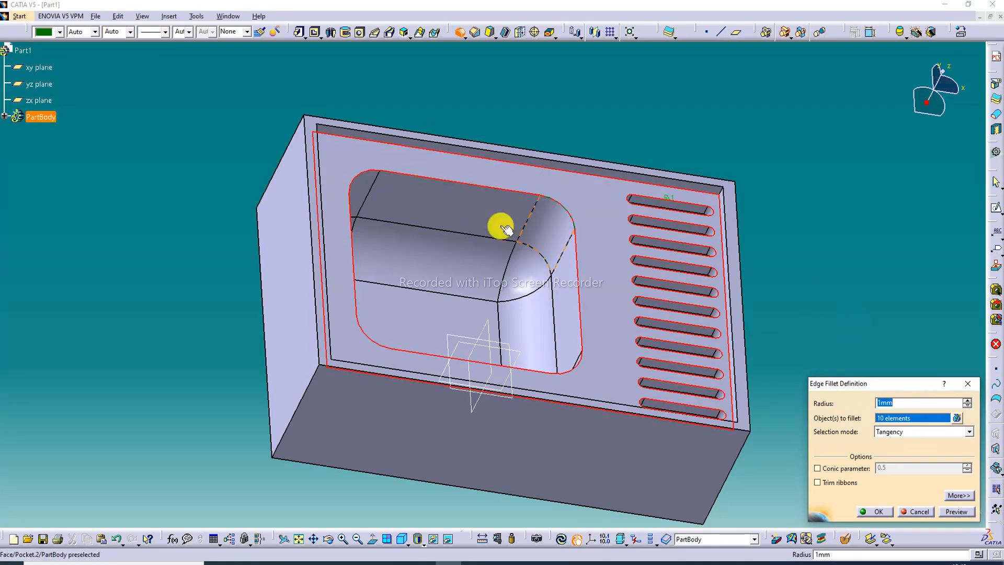
pyautogui.rightClick(895, 418)
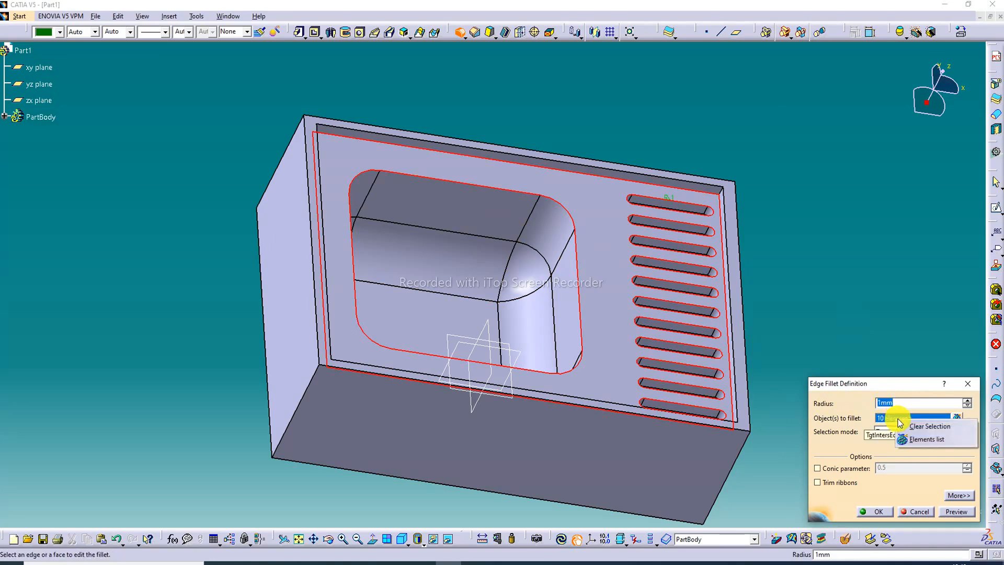
pyautogui.click(940, 428)
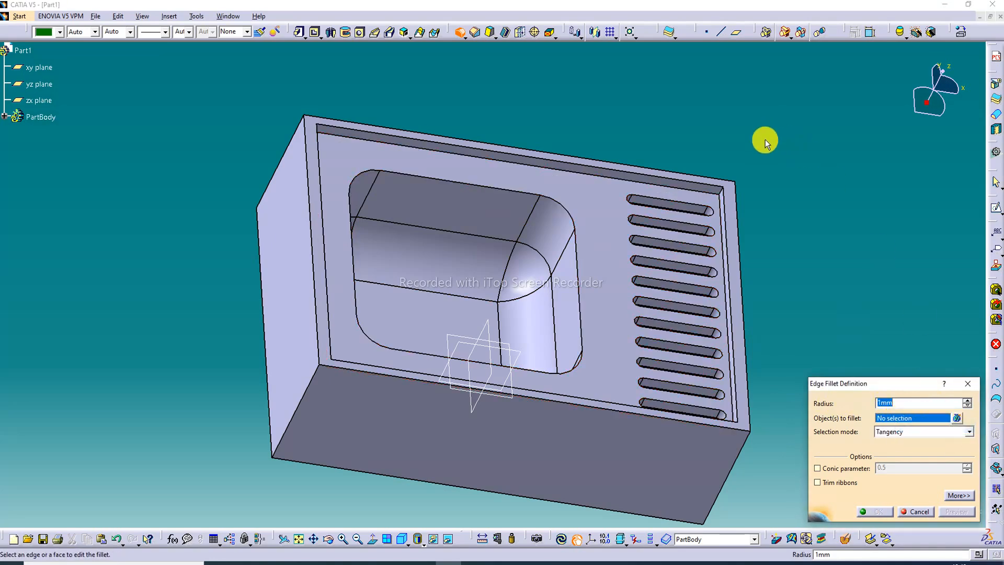
# Round the upper rim edges of all eleven drainboard slots with the 1 mm edge fillet.
pyautogui.moveTo(709, 265); pyautogui.dragTo(661, 226, button='middle')
pyautogui.moveTo(595, 249)
pyautogui.mouseDown(button='middle')
pyautogui.moveTo(572, 225)
pyautogui.moveTo(634, 246)
pyautogui.moveTo(477, 206)
pyautogui.moveTo(596, 230)
pyautogui.mouseUp(button='middle')
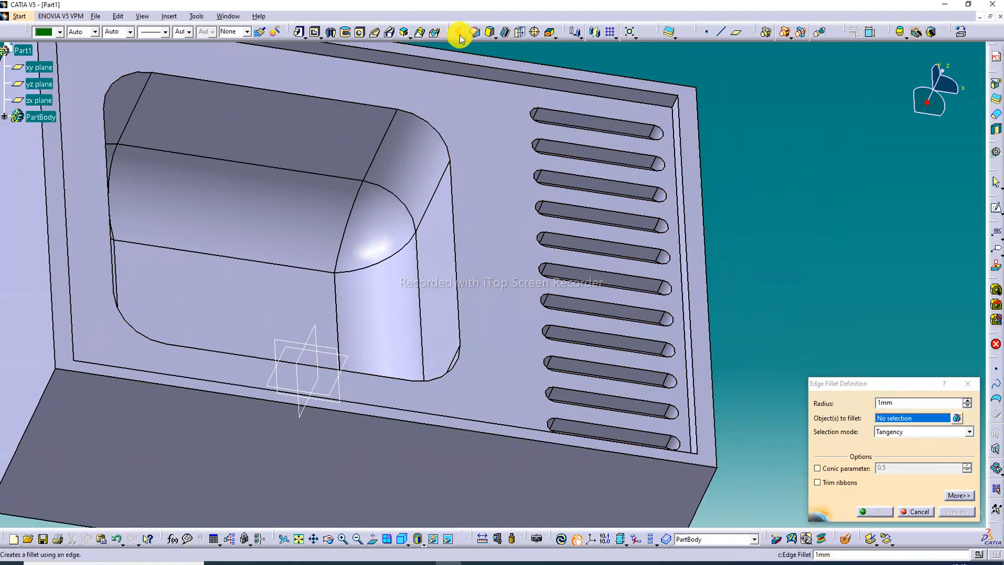
pyautogui.click(610, 117)
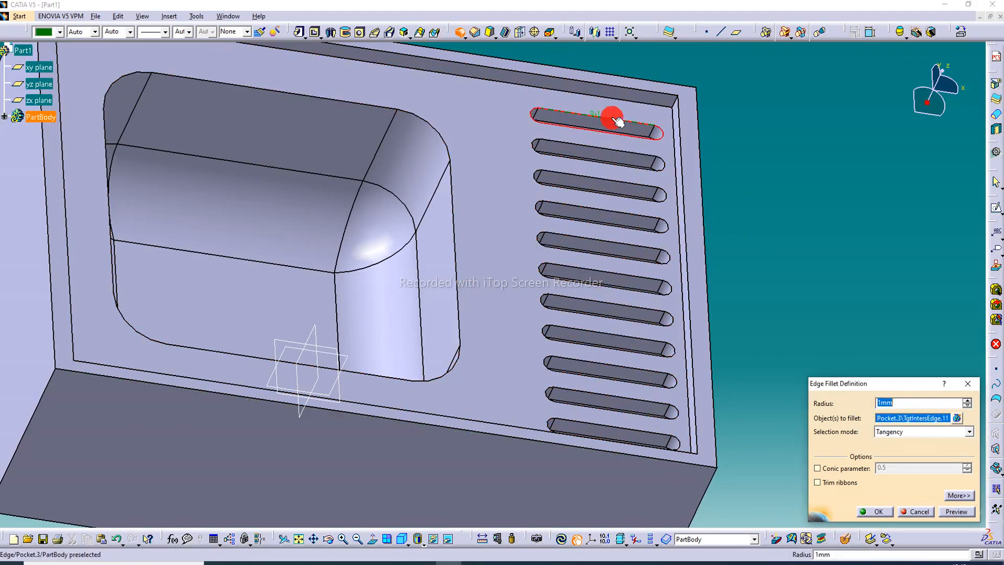
pyautogui.click(610, 151)
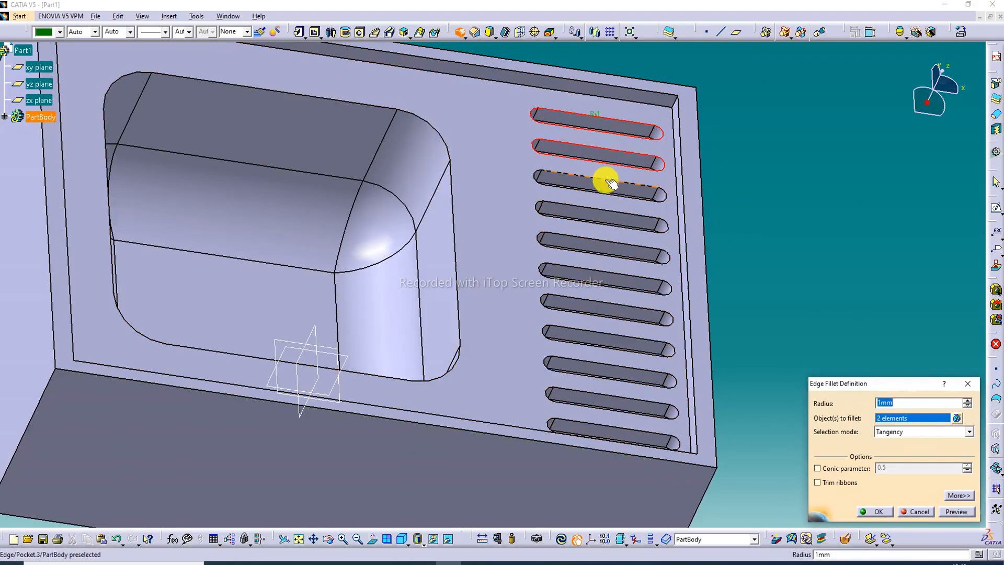
pyautogui.click(612, 182)
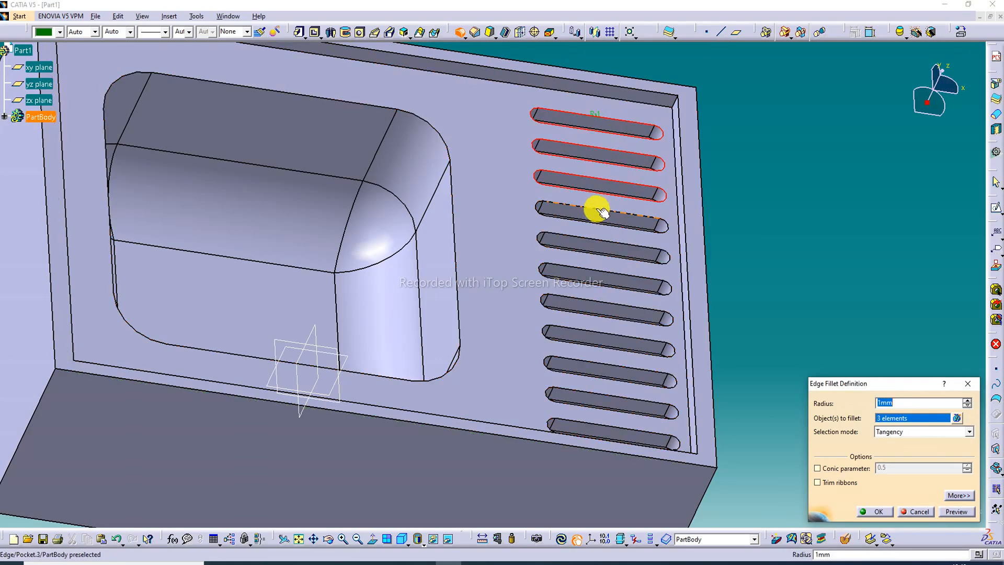
pyautogui.click(597, 209)
pyautogui.click(597, 241)
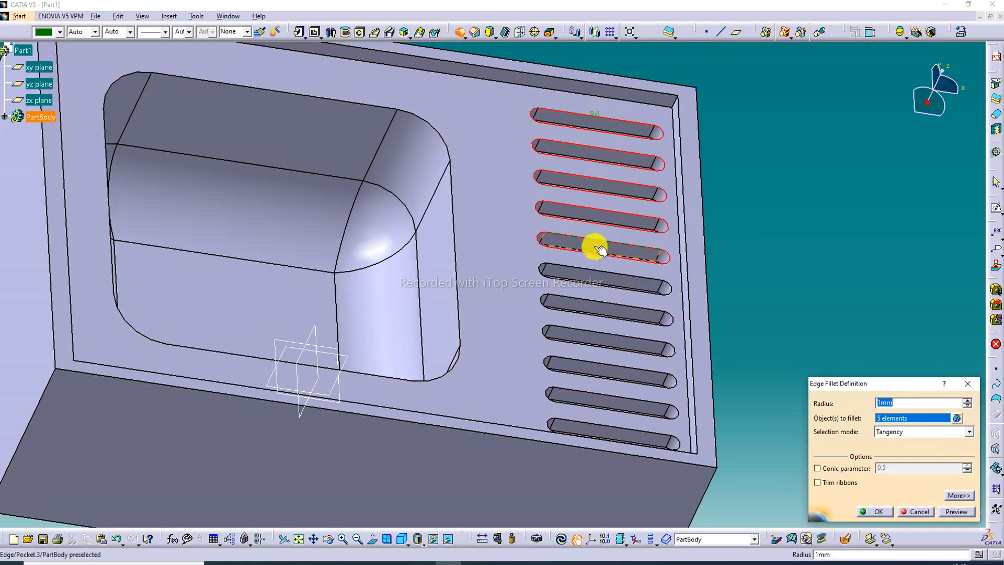
pyautogui.click(598, 272)
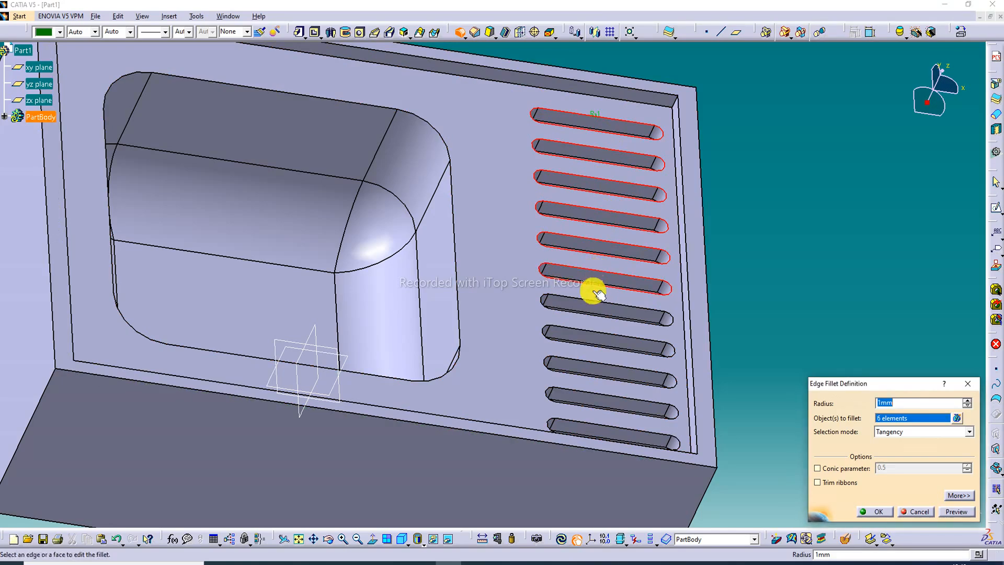
pyautogui.click(598, 314)
pyautogui.click(598, 333)
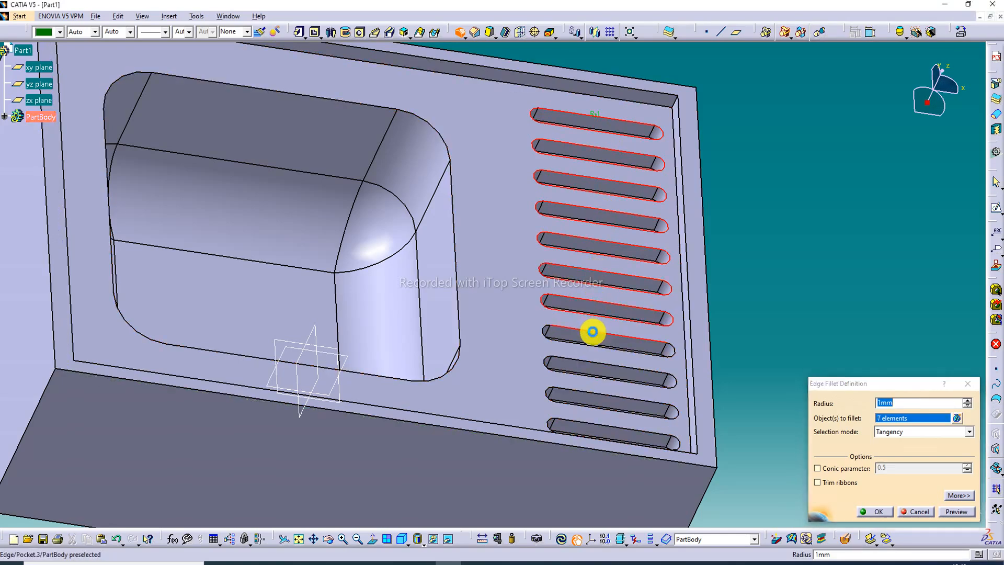
pyautogui.click(595, 366)
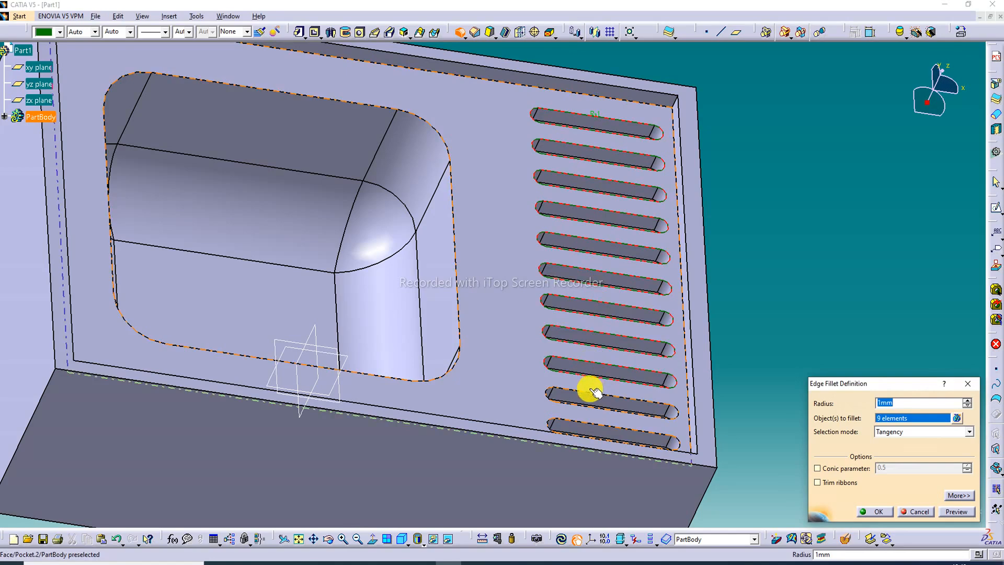
pyautogui.click(592, 396)
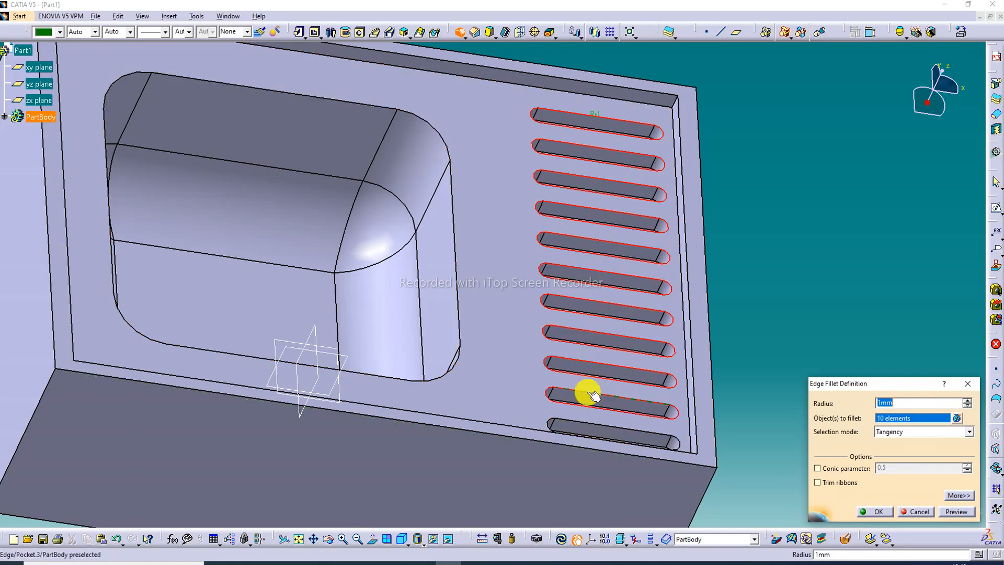
pyautogui.click(594, 426)
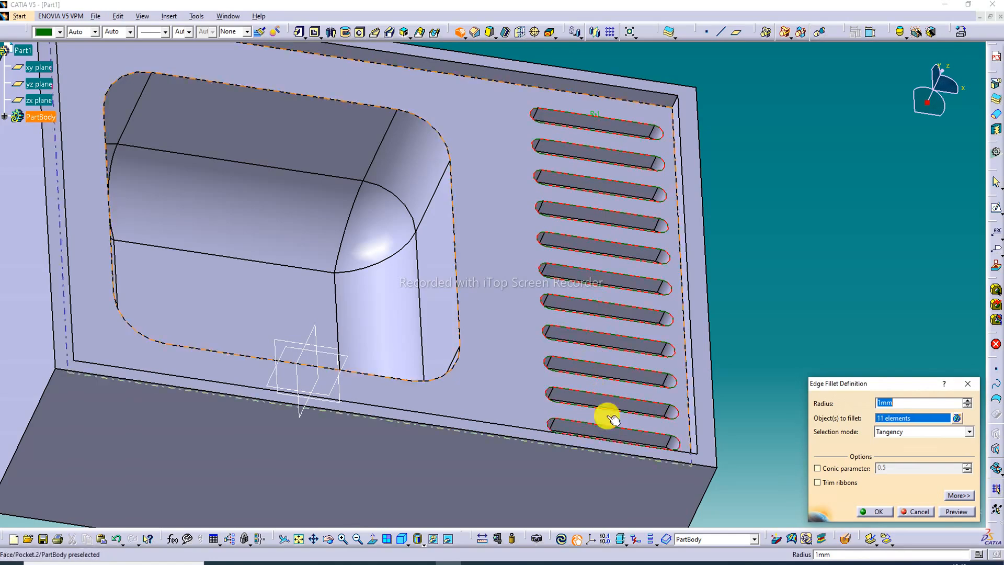
pyautogui.click(950, 513)
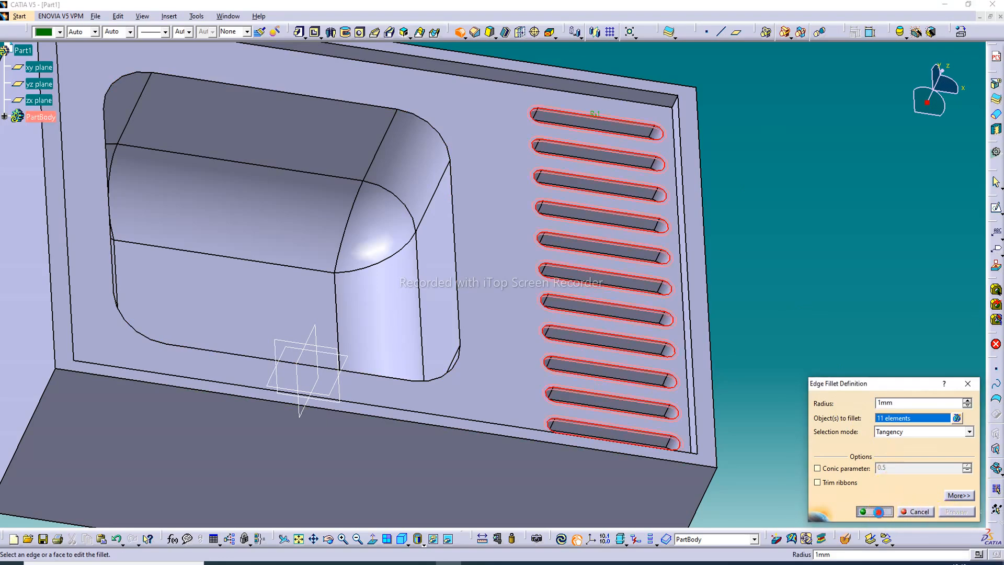
pyautogui.click(878, 511)
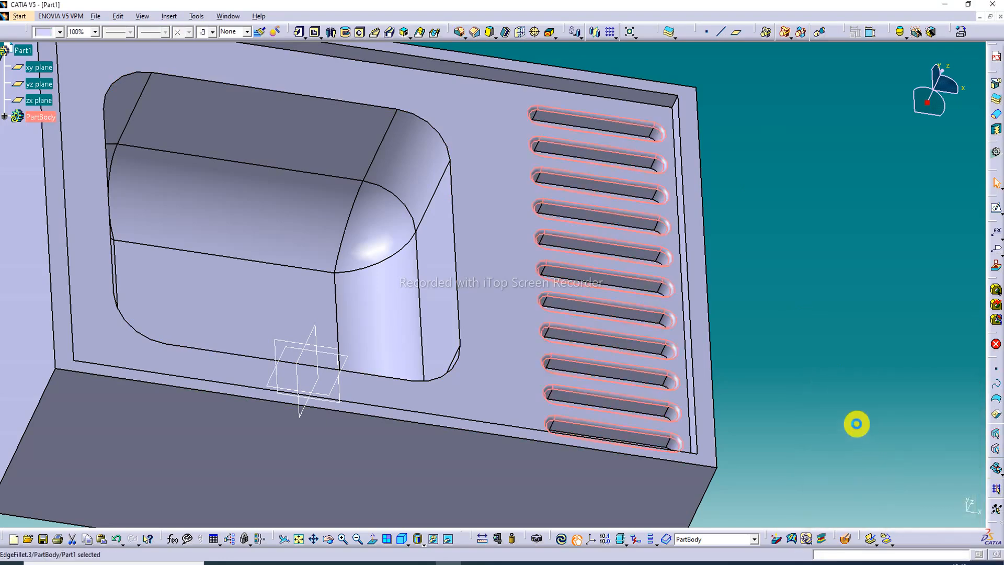
# Edit the slot rim fillet and set its radius to 1.5 mm.
pyautogui.doubleClick(626, 121)
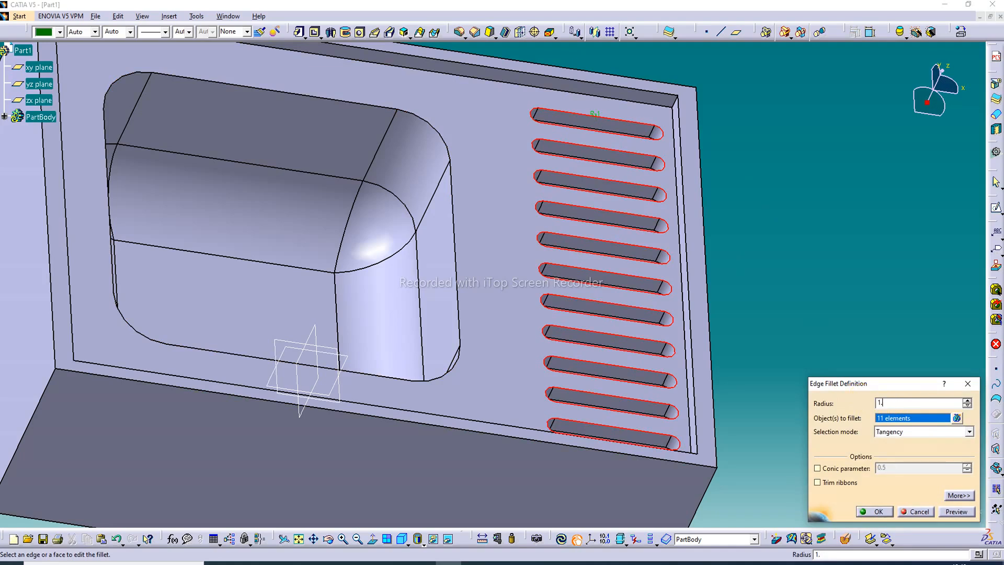
pyautogui.click(942, 512)
pyautogui.click(871, 512)
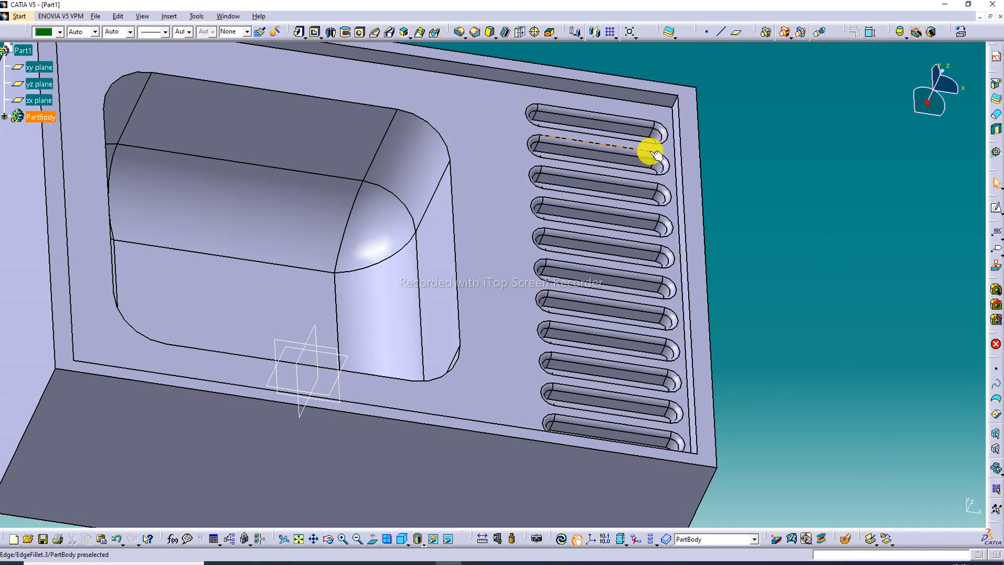
# Apply a 1 mm edge fillet to the floor faces of all eleven drainboard slots.
pyautogui.click(463, 32)
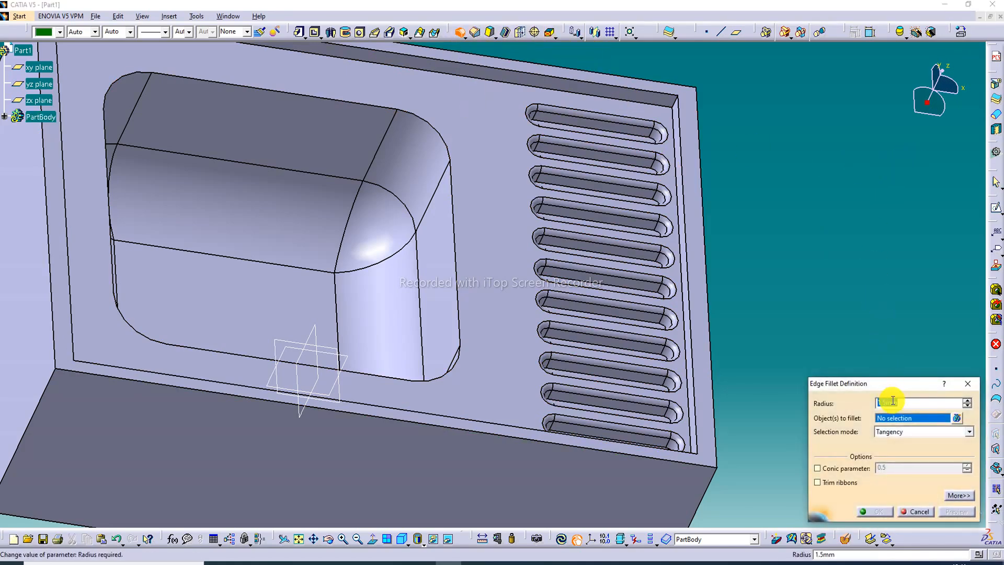
pyautogui.write('1')
pyautogui.moveTo(612, 150); pyautogui.dragTo(651, 184, button='middle')
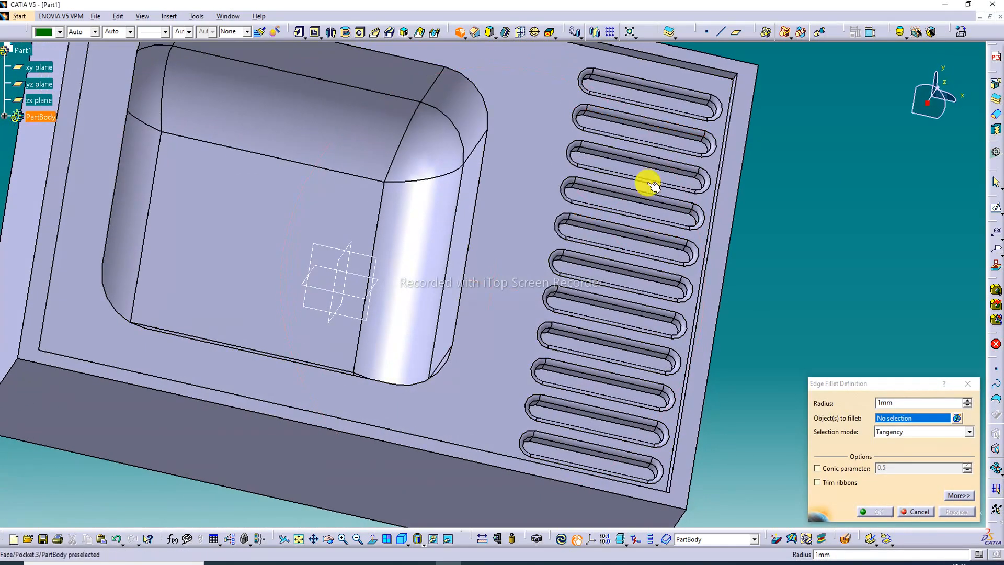
pyautogui.click(661, 98)
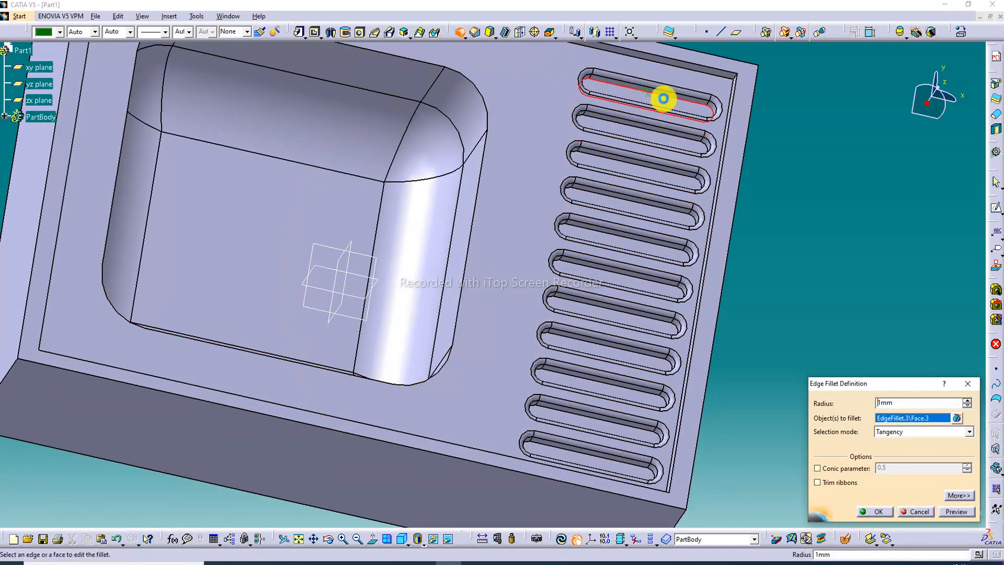
pyautogui.click(646, 131)
pyautogui.click(642, 170)
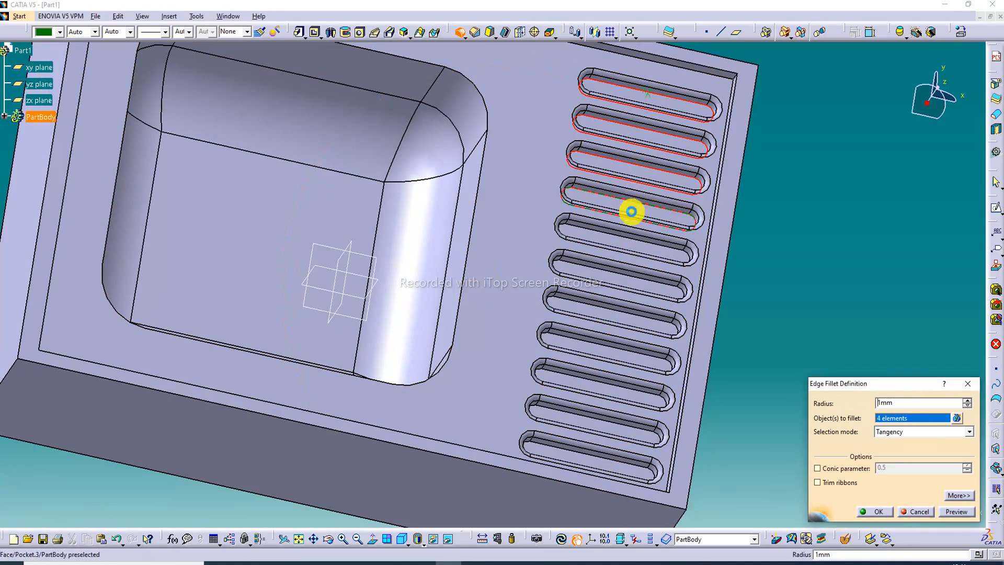
pyautogui.click(631, 212)
pyautogui.click(629, 246)
pyautogui.click(623, 277)
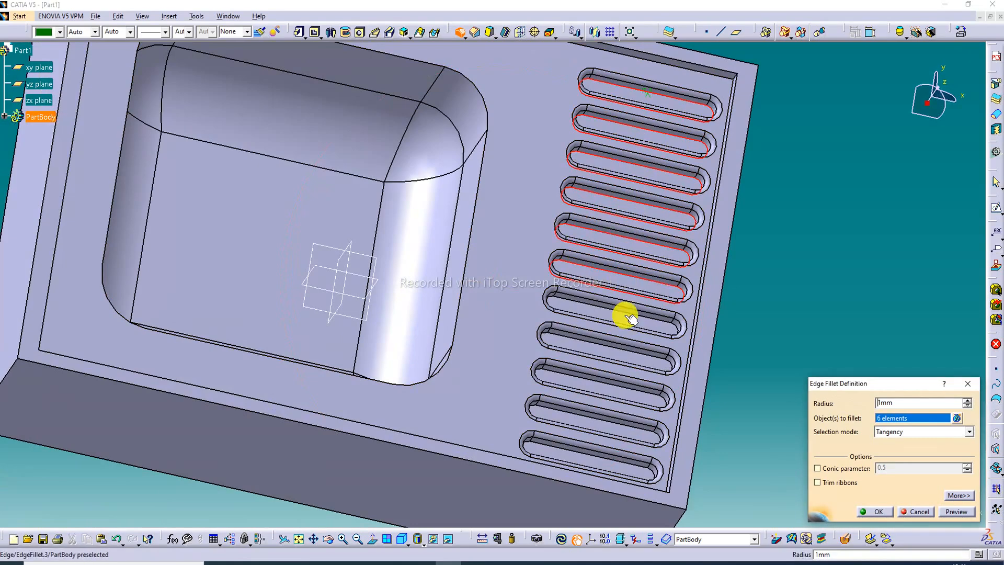
pyautogui.click(624, 321)
pyautogui.click(611, 347)
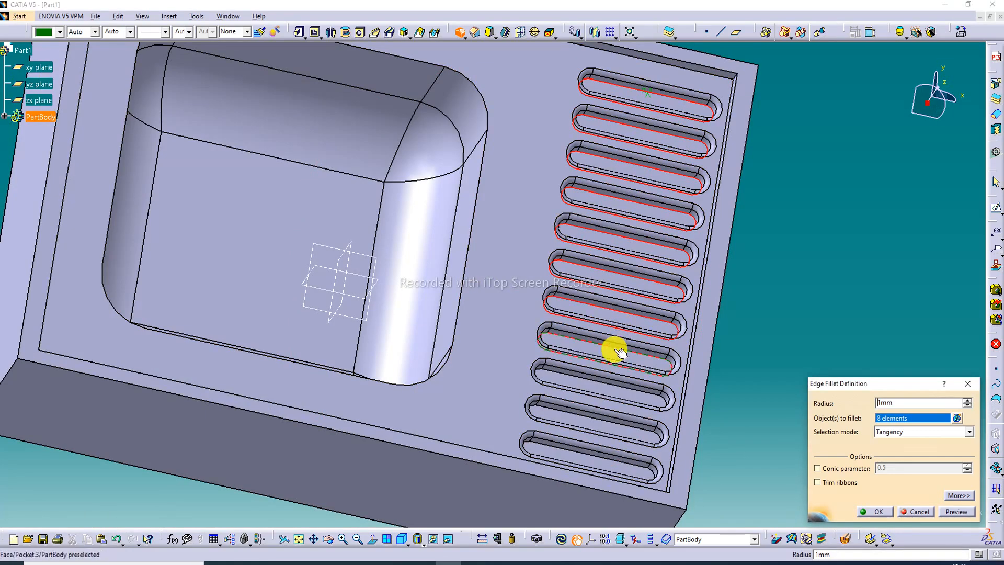
pyautogui.click(607, 385)
pyautogui.click(594, 425)
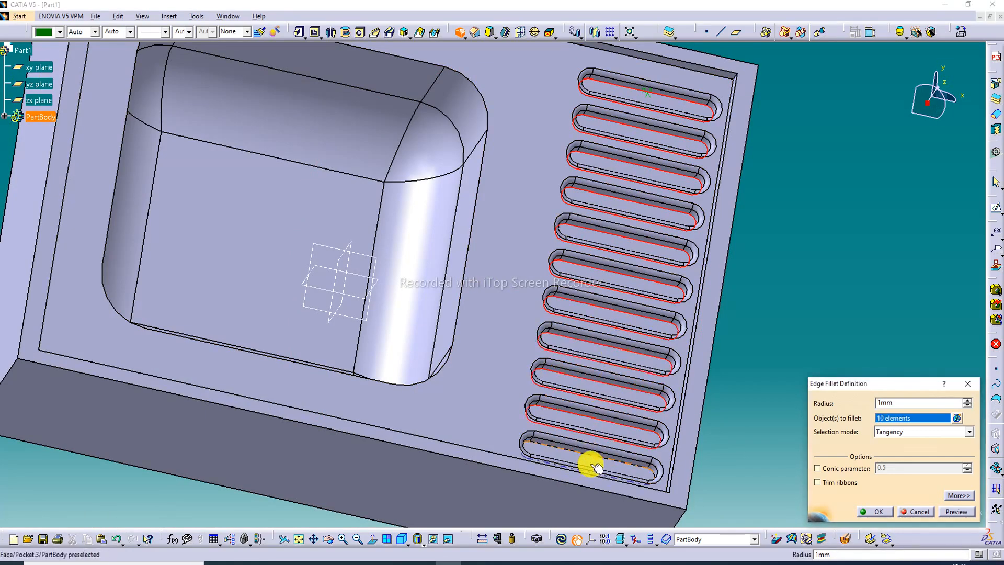
pyautogui.click(624, 447)
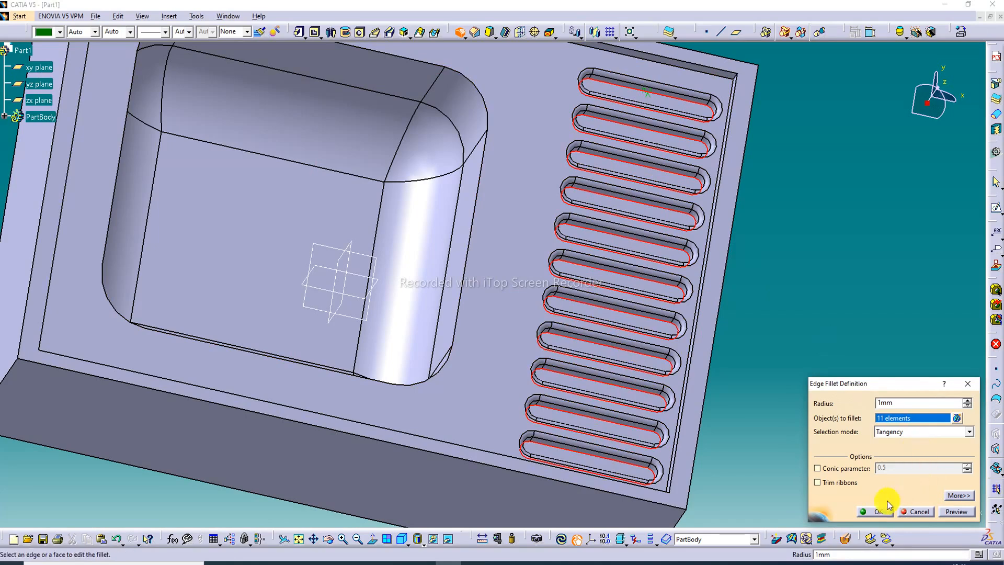
pyautogui.click(863, 511)
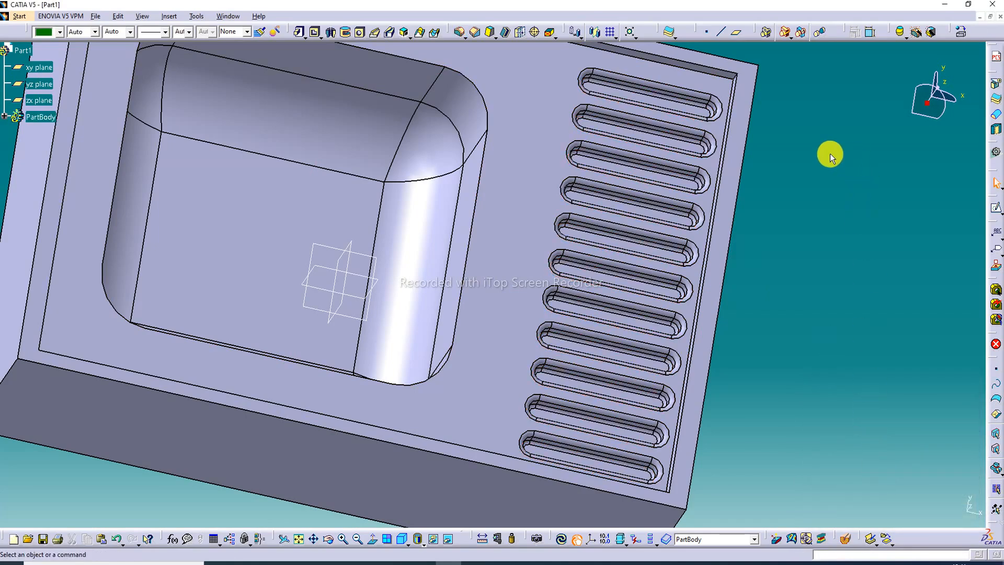
pyautogui.moveTo(829, 152); pyautogui.dragTo(594, 170, button='middle')
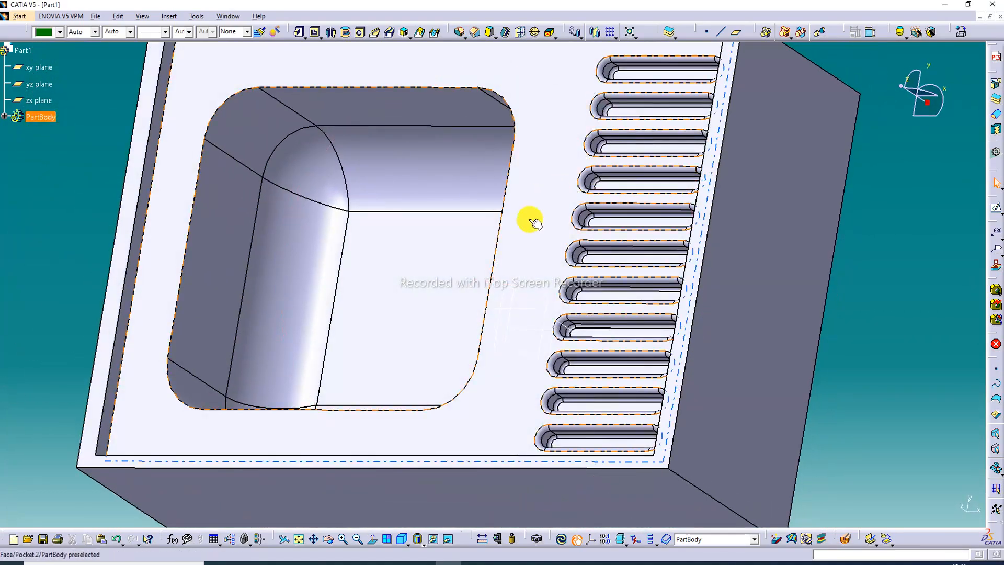
pyautogui.moveTo(533, 221); pyautogui.dragTo(601, 231, button='middle')
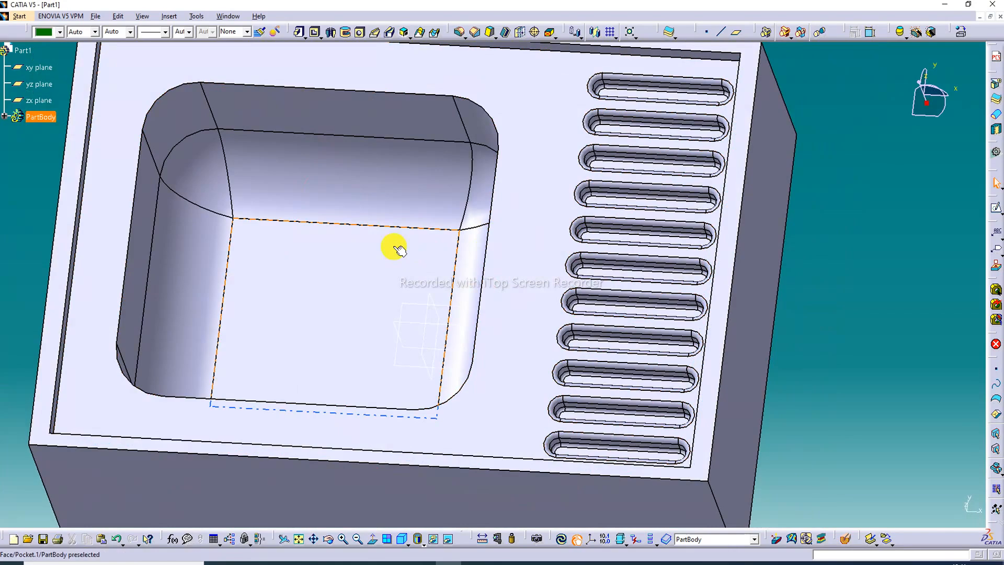
# Sketch a drain circle with a radius of about 10 mm near the centre of the basin floor and exit the sketch.
pyautogui.click(339, 276)
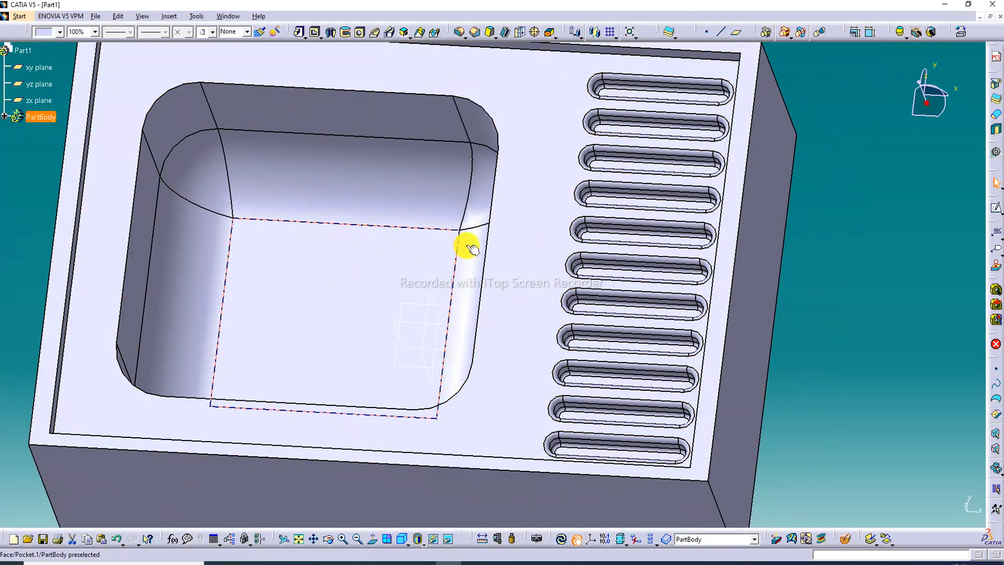
pyautogui.click(996, 209)
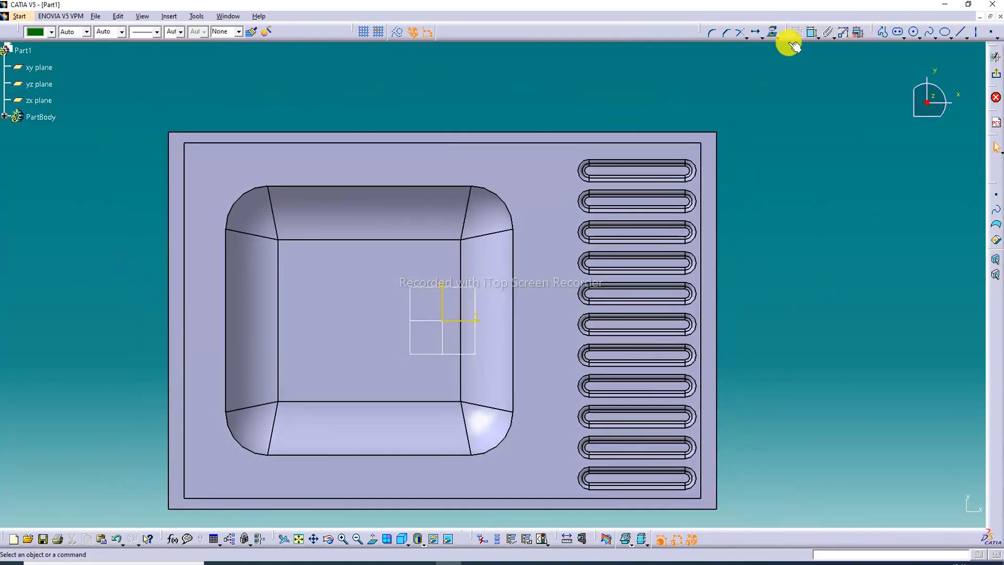
pyautogui.click(916, 33)
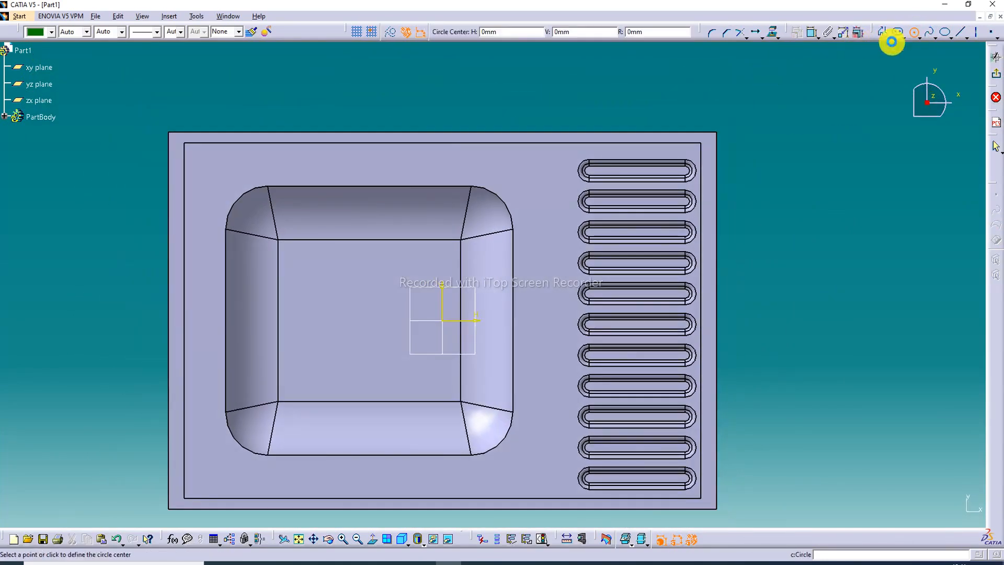
pyautogui.click(371, 322)
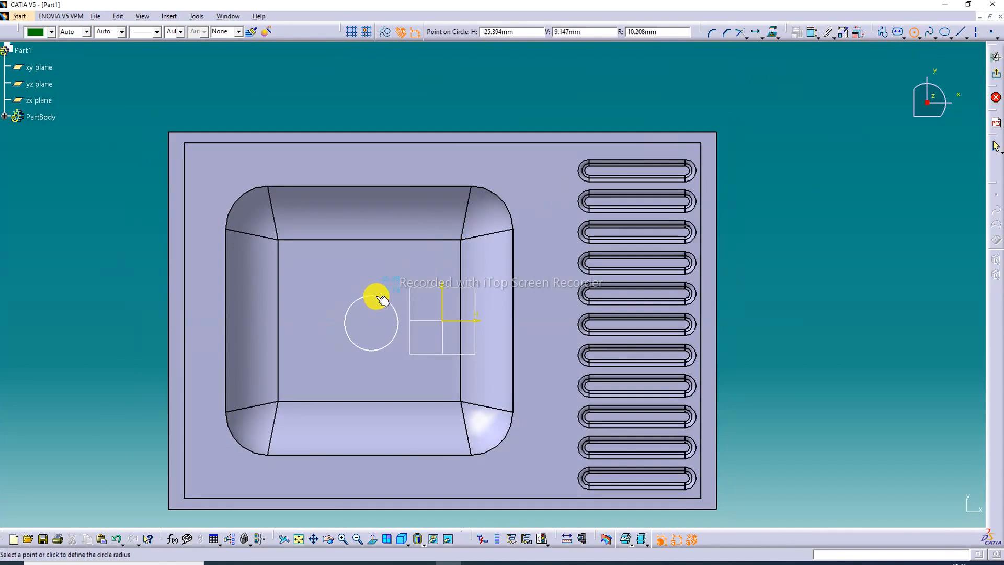
pyautogui.click(382, 300)
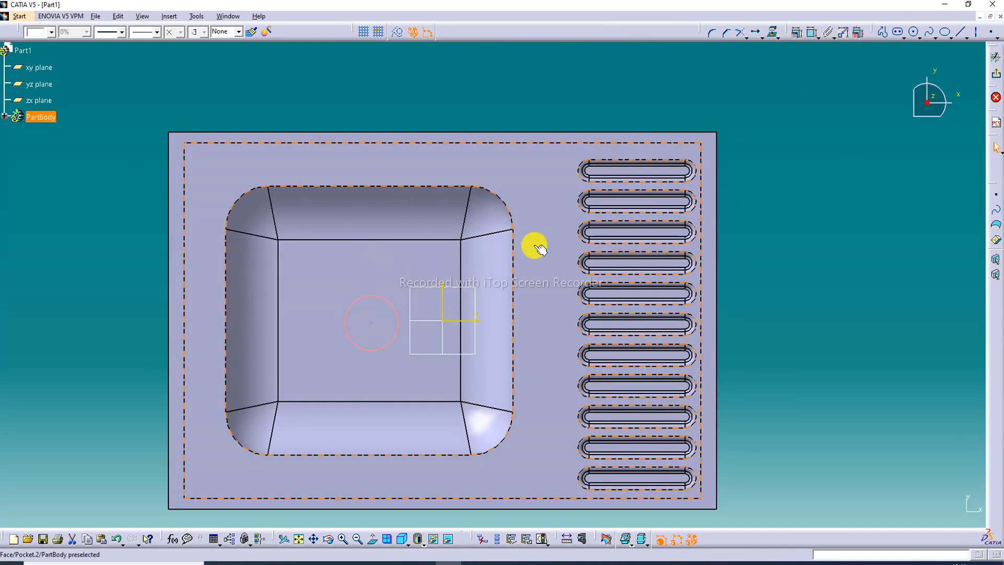
pyautogui.click(997, 78)
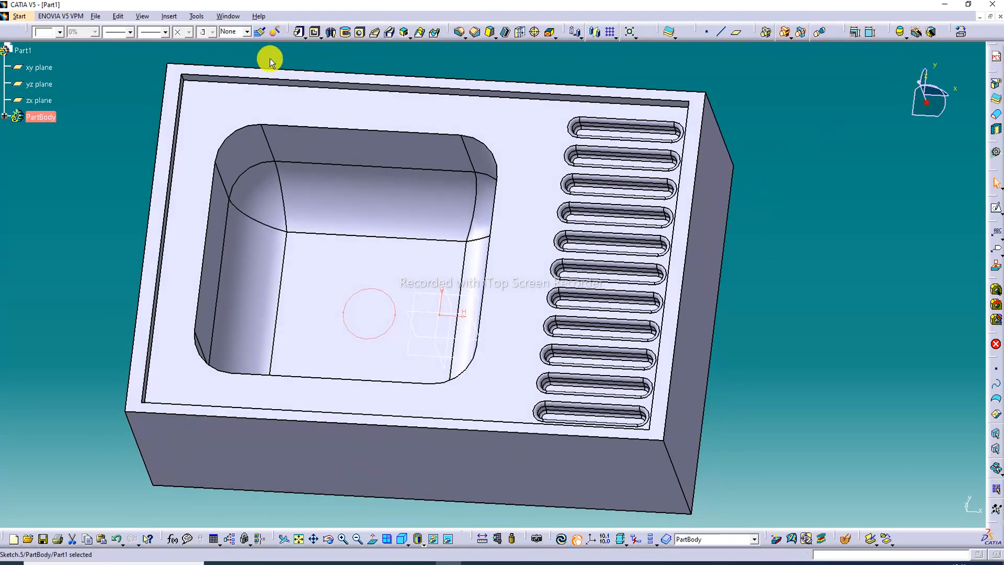
# Cut the drain circle as a 6 mm deep pocket with the direction reversed so that it goes down into the basin floor.
pyautogui.click(316, 32)
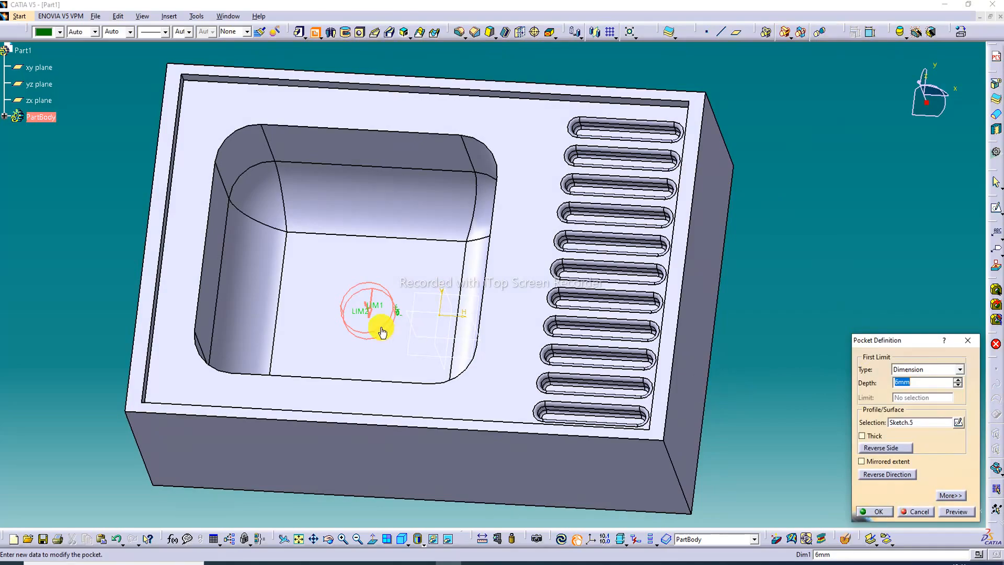
pyautogui.moveTo(382, 331); pyautogui.dragTo(393, 292, button='middle')
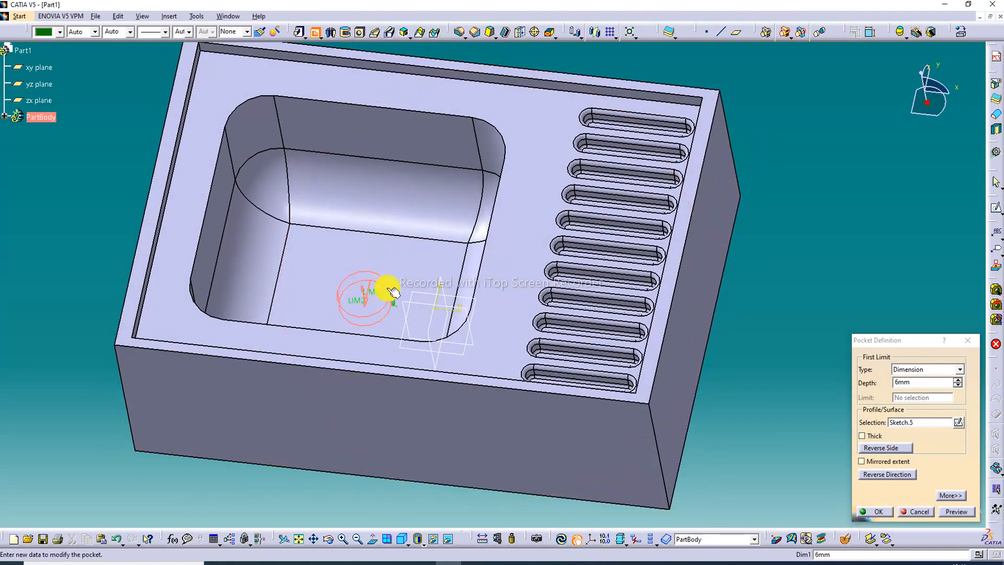
pyautogui.click(898, 475)
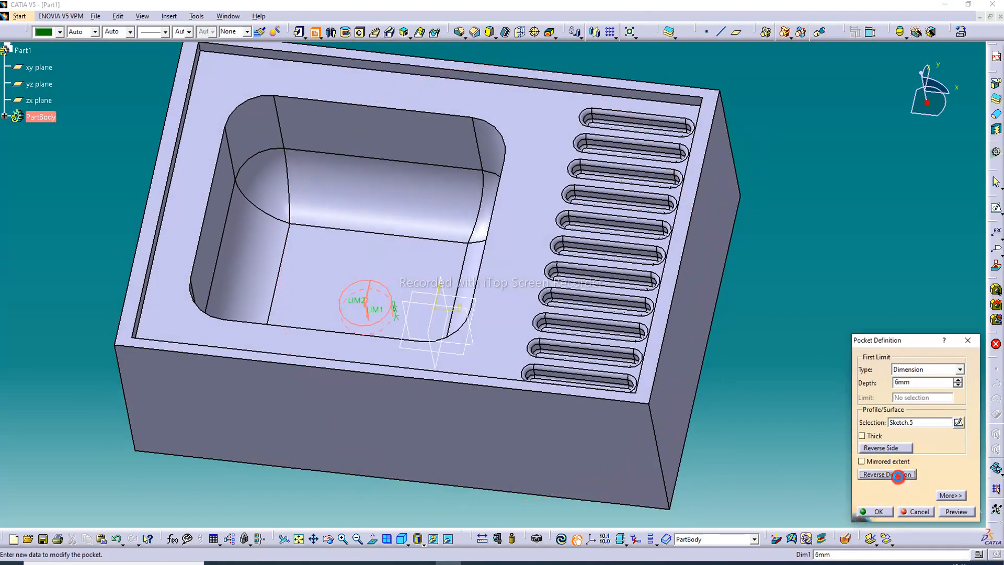
pyautogui.click(952, 512)
pyautogui.click(883, 514)
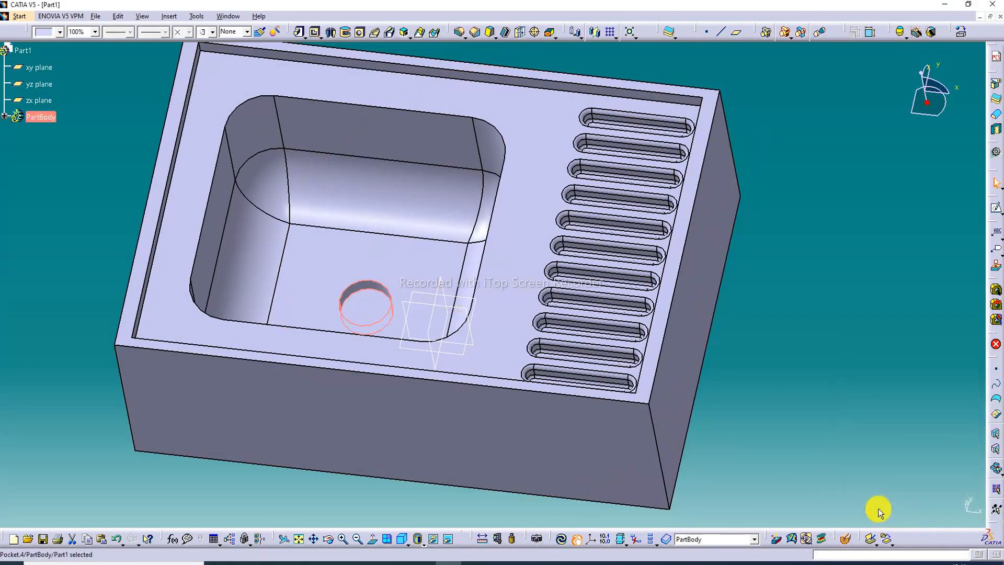
# Edit the drain pocket and set its limit type to Up to last.
pyautogui.moveTo(368, 243); pyautogui.dragTo(343, 243, button='middle')
pyautogui.doubleClick(374, 297)
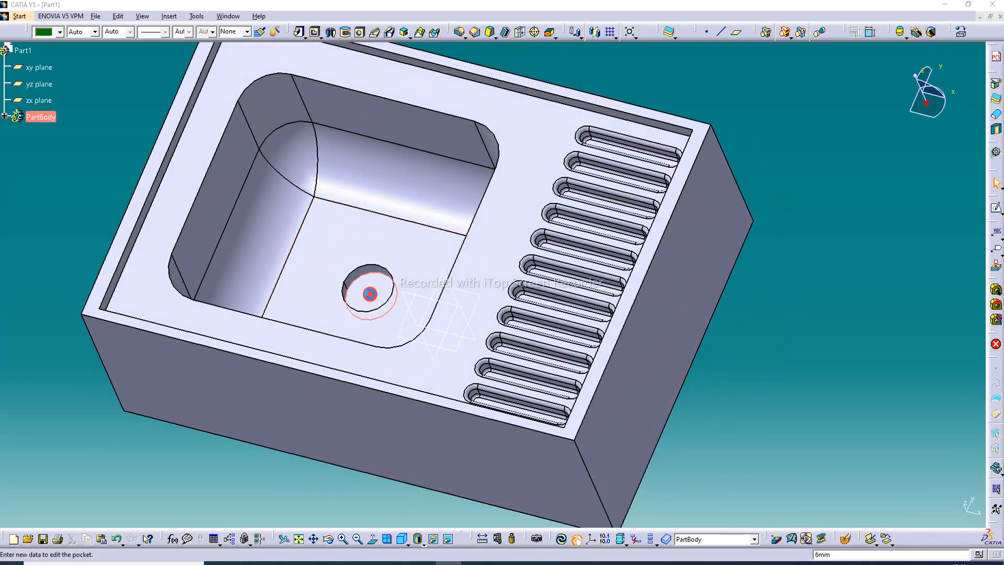
pyautogui.click(928, 377)
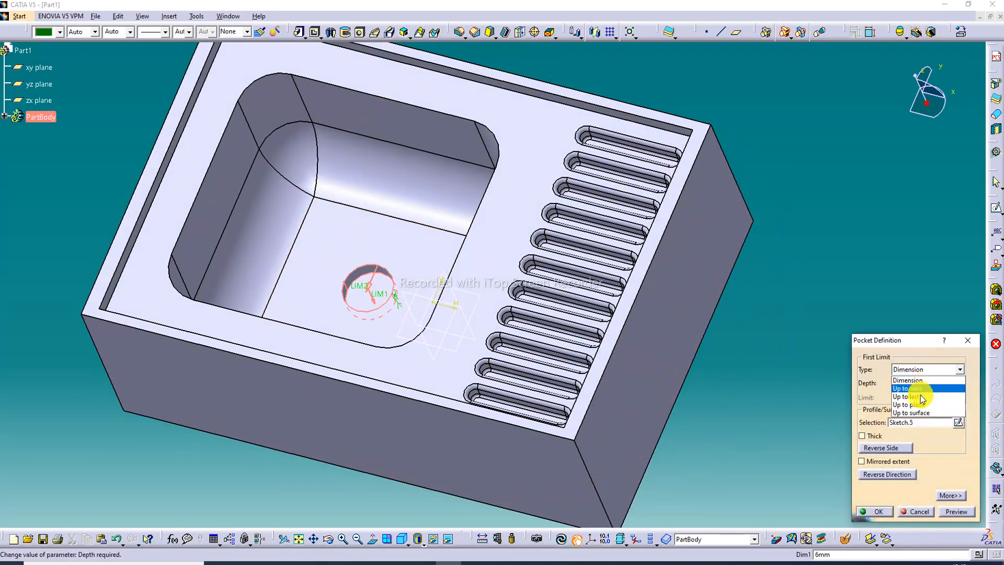
pyautogui.click(922, 404)
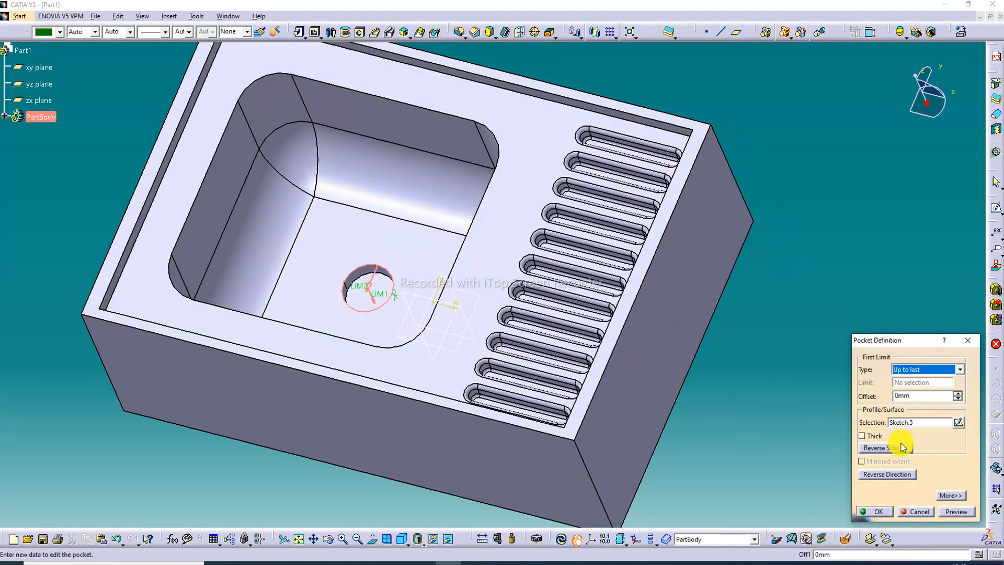
pyautogui.click(954, 511)
pyautogui.click(881, 512)
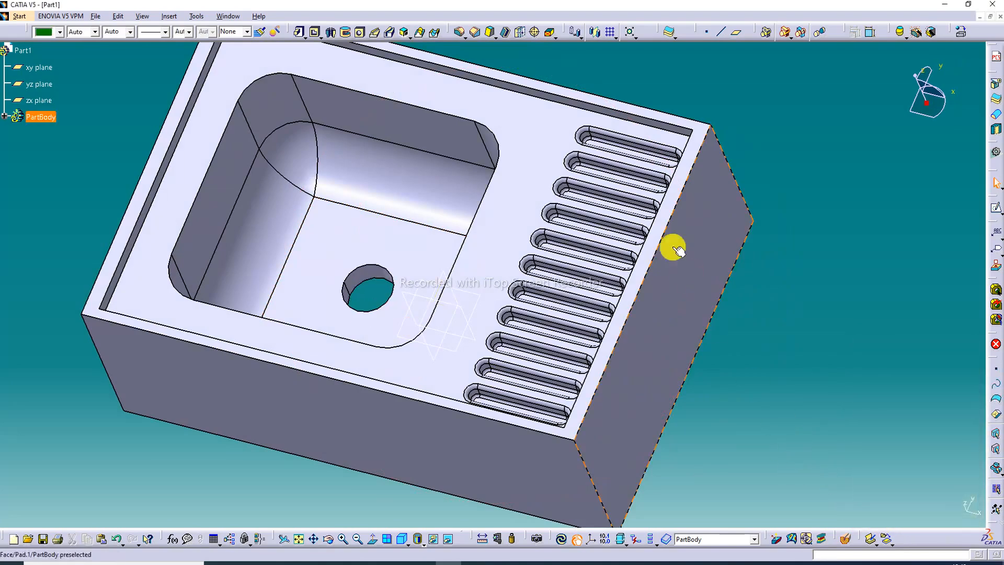
# Start a shell with 1 mm inside thickness, removing the bottom face, one long side face and the drainboard-end face.
pyautogui.moveTo(529, 218); pyautogui.dragTo(601, 235, button='middle')
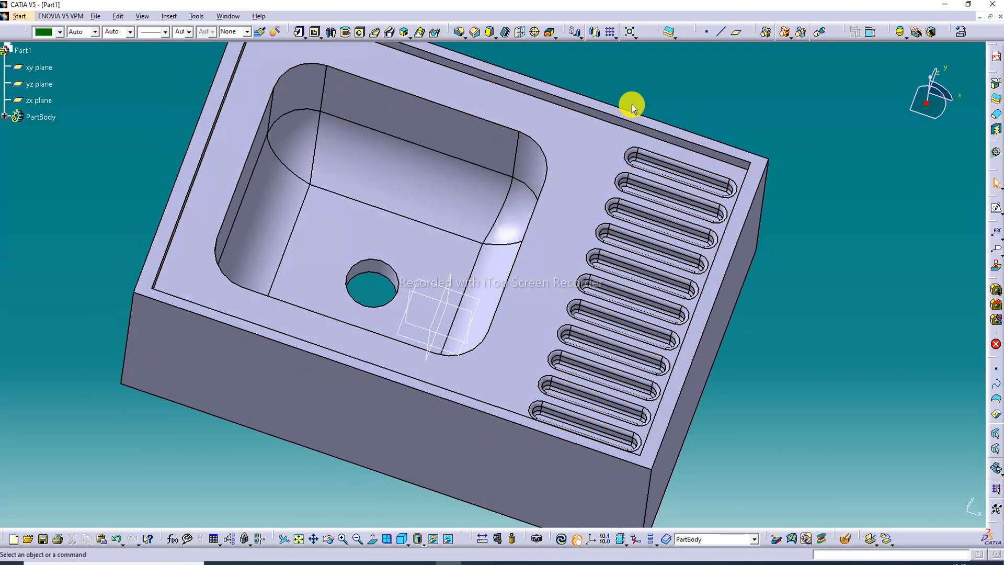
pyautogui.click(505, 32)
pyautogui.moveTo(547, 233); pyautogui.dragTo(607, 98, button='middle')
pyautogui.click(572, 166)
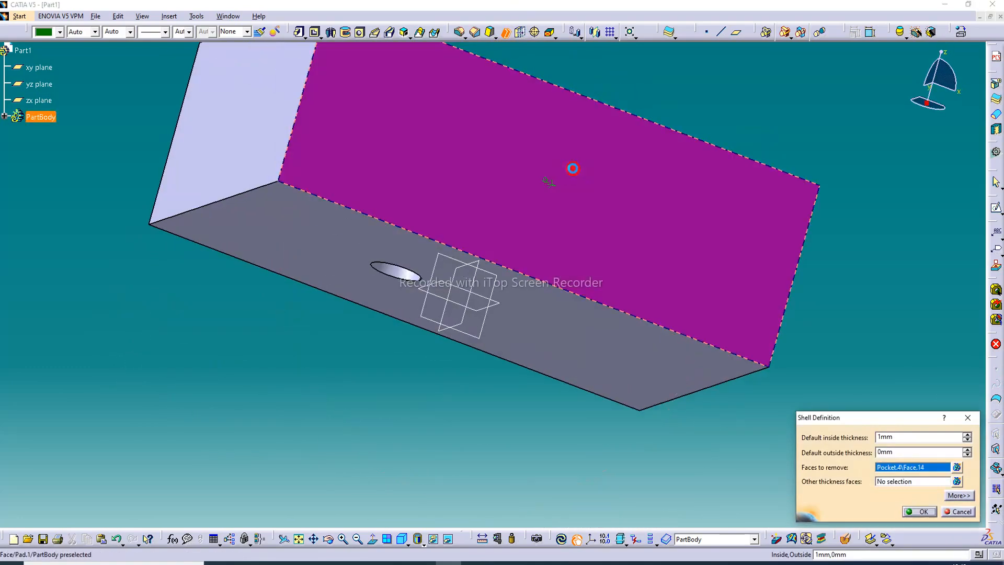
pyautogui.click(357, 245)
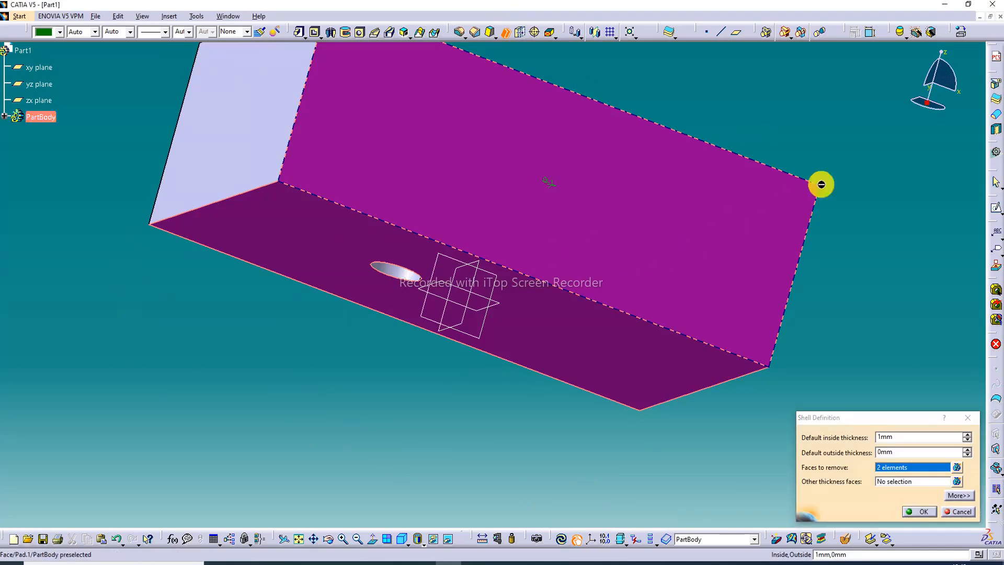
pyautogui.moveTo(793, 213); pyautogui.dragTo(517, 251, button='middle')
pyautogui.click(518, 251)
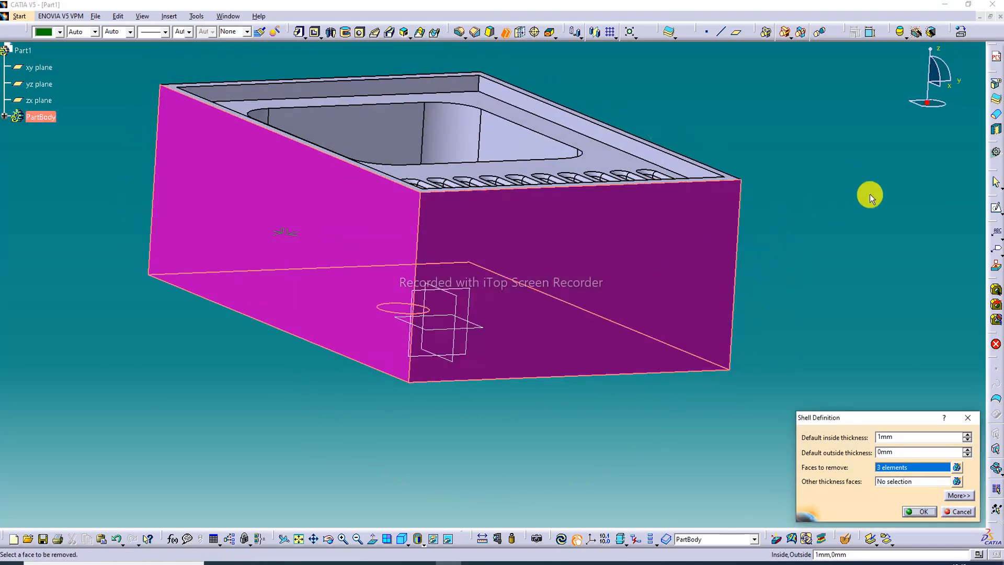
# Add the other long side face and the basin-end face to the faces to remove, and apply the shell.
pyautogui.moveTo(809, 162); pyautogui.dragTo(403, 255, button='middle')
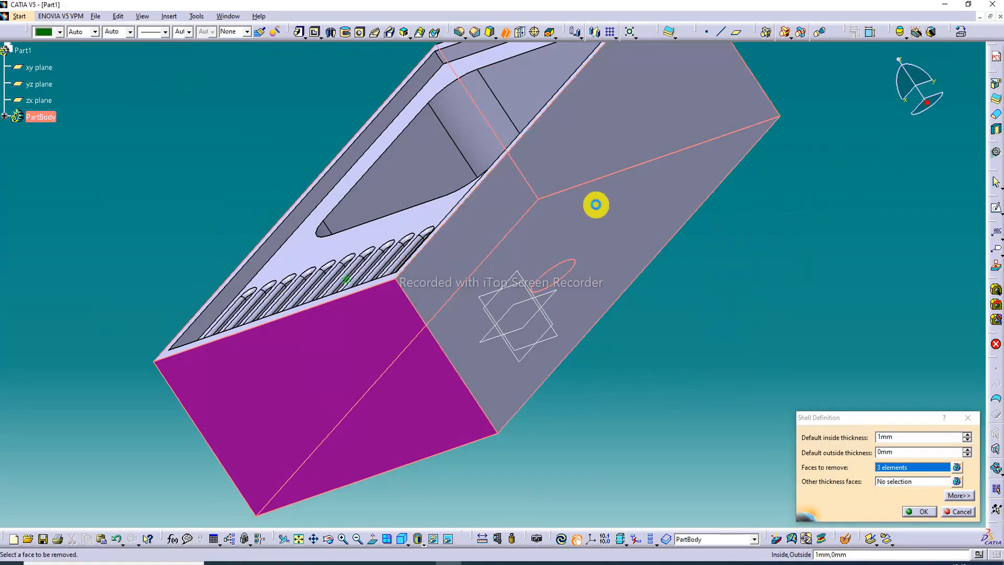
pyautogui.click(595, 204)
pyautogui.moveTo(708, 119); pyautogui.dragTo(414, 432, button='middle')
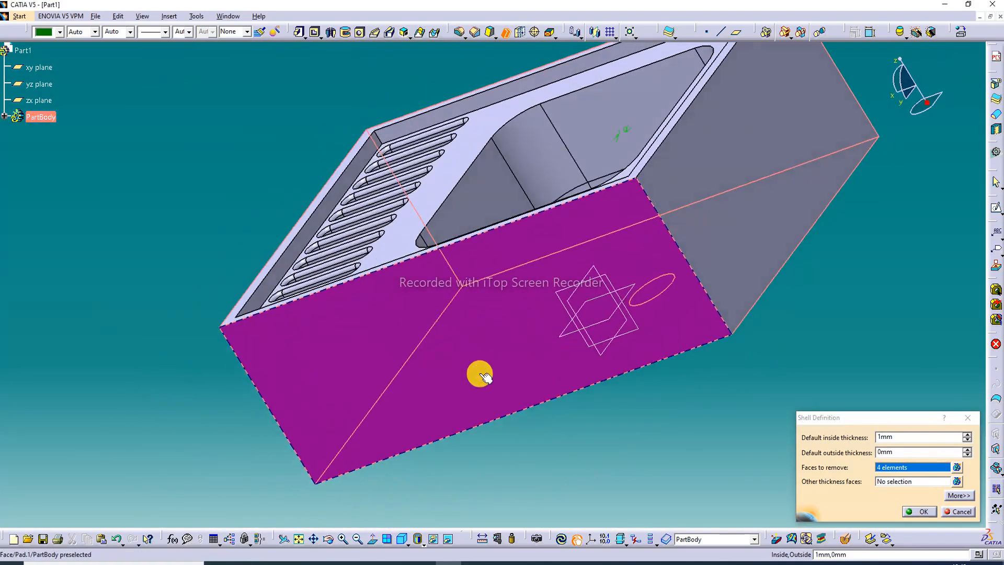
pyautogui.click(737, 238)
pyautogui.rightClick(851, 105)
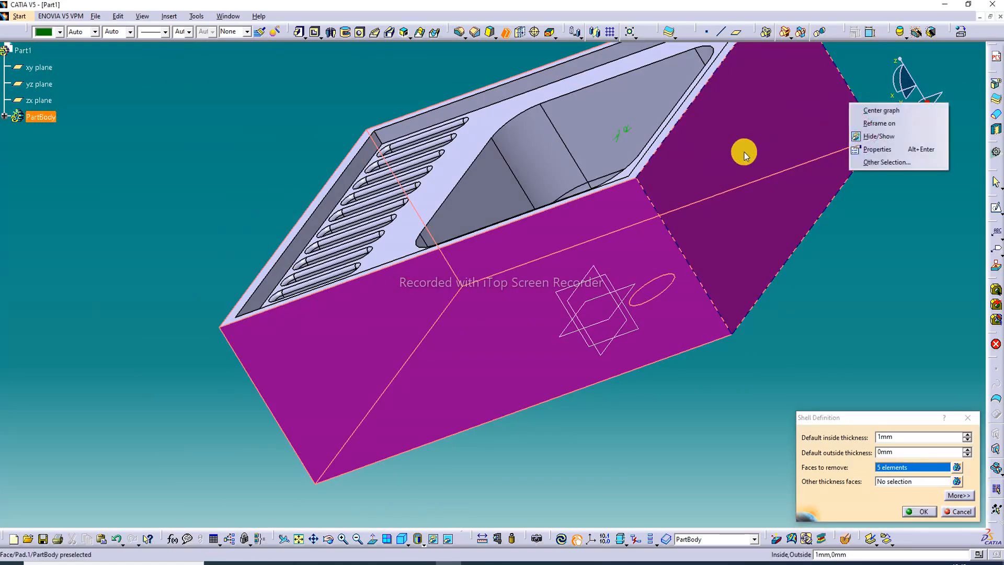
pyautogui.click(876, 227)
pyautogui.moveTo(807, 136); pyautogui.dragTo(491, 176, button='middle')
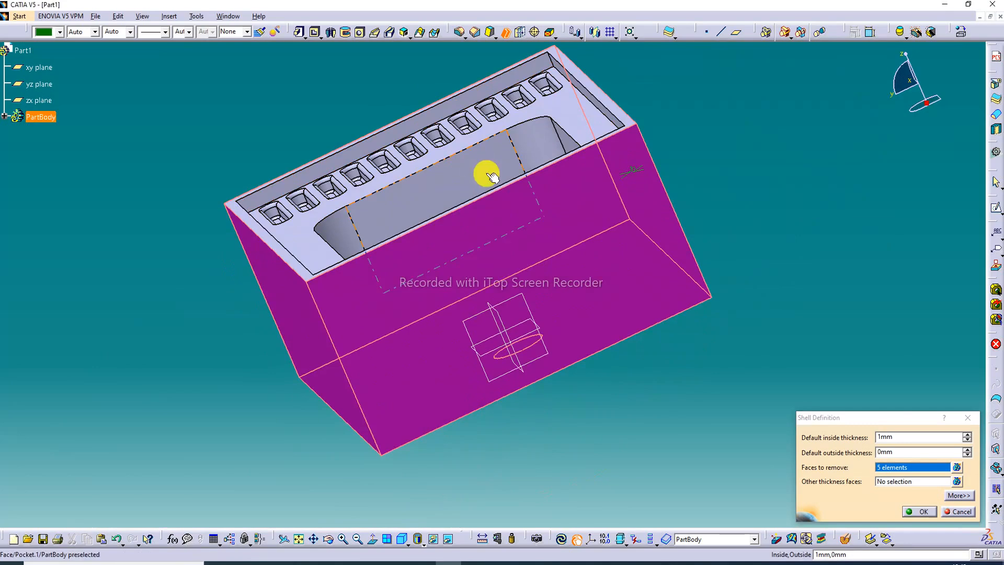
pyautogui.moveTo(511, 236); pyautogui.dragTo(528, 214, button='middle')
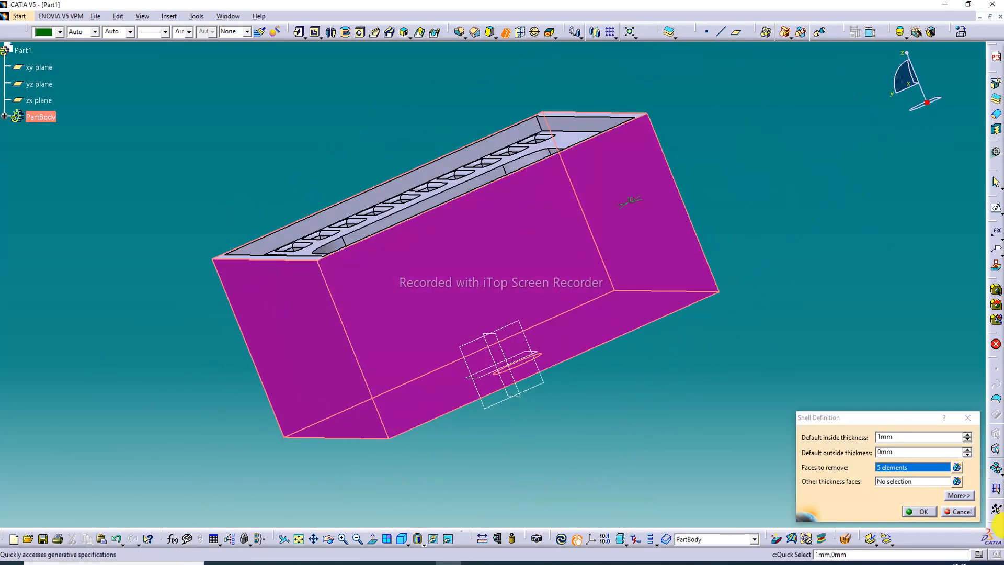
pyautogui.click(920, 511)
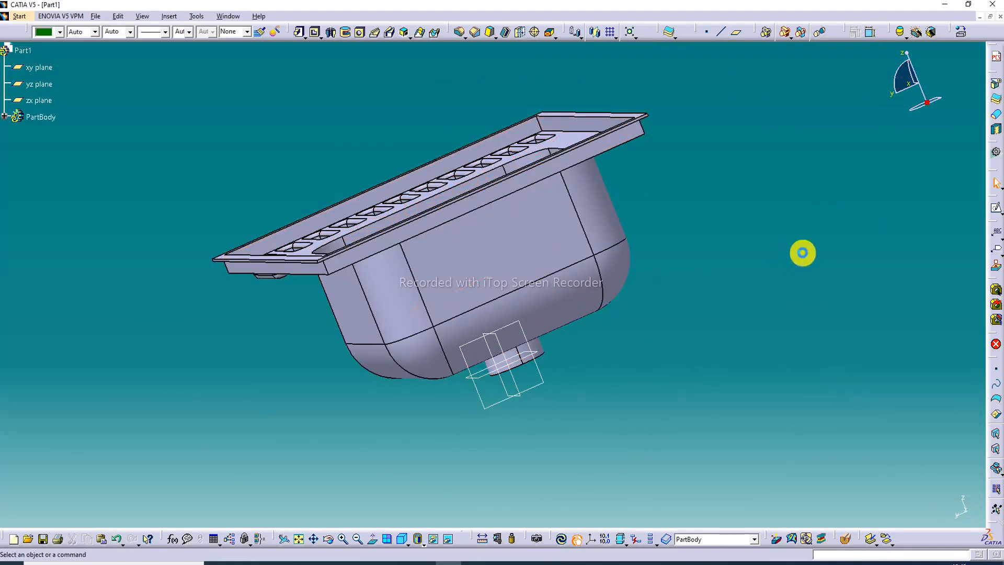
# Start a sketch on the recessed top face and draw a circle with a radius of about 4.8 mm in its rear basin-side corner.
pyautogui.moveTo(390, 124); pyautogui.dragTo(471, 324, button='middle')
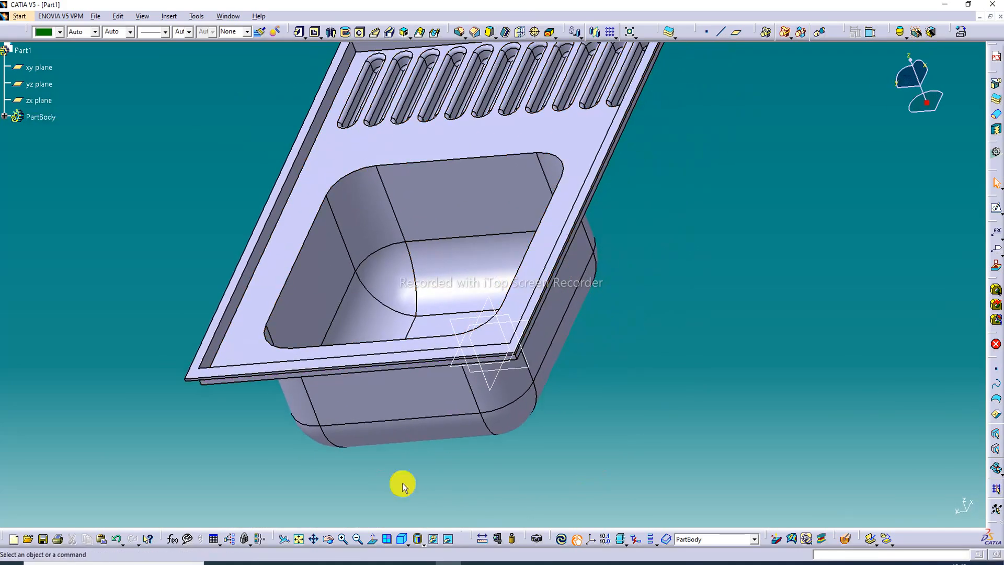
pyautogui.click(402, 538)
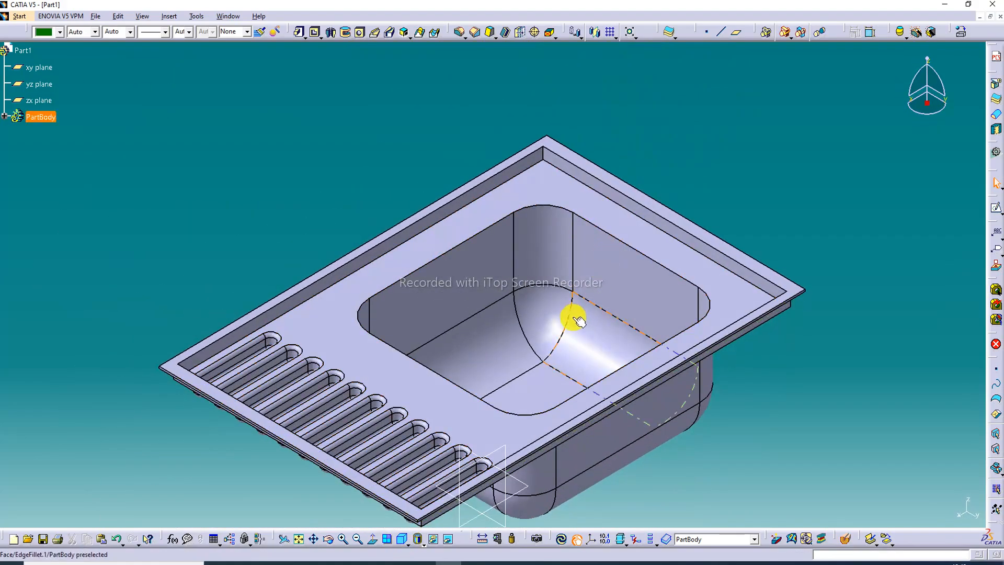
pyautogui.moveTo(574, 318); pyautogui.dragTo(576, 264, button='middle')
pyautogui.scroll(1, 690, 182)
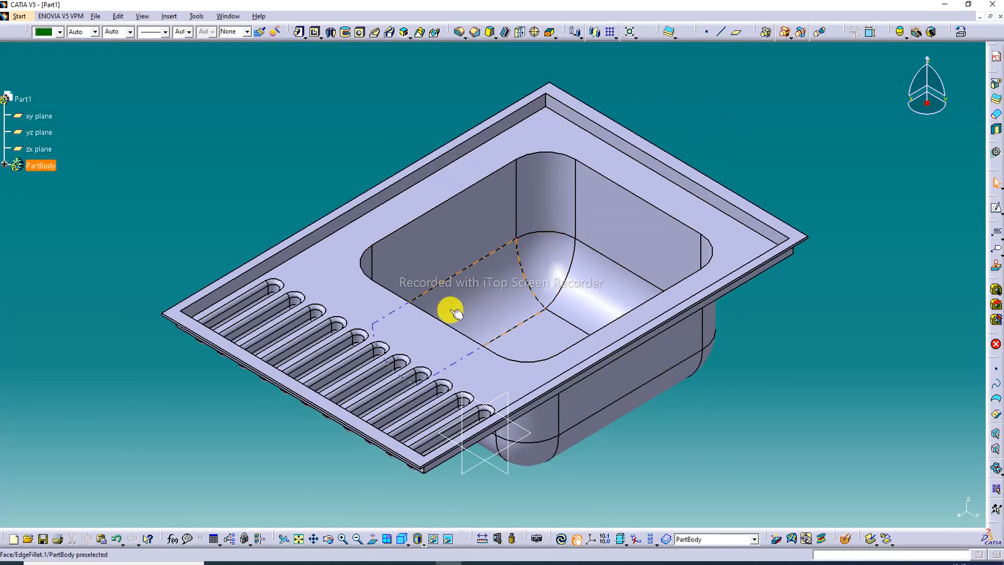
pyautogui.click(426, 354)
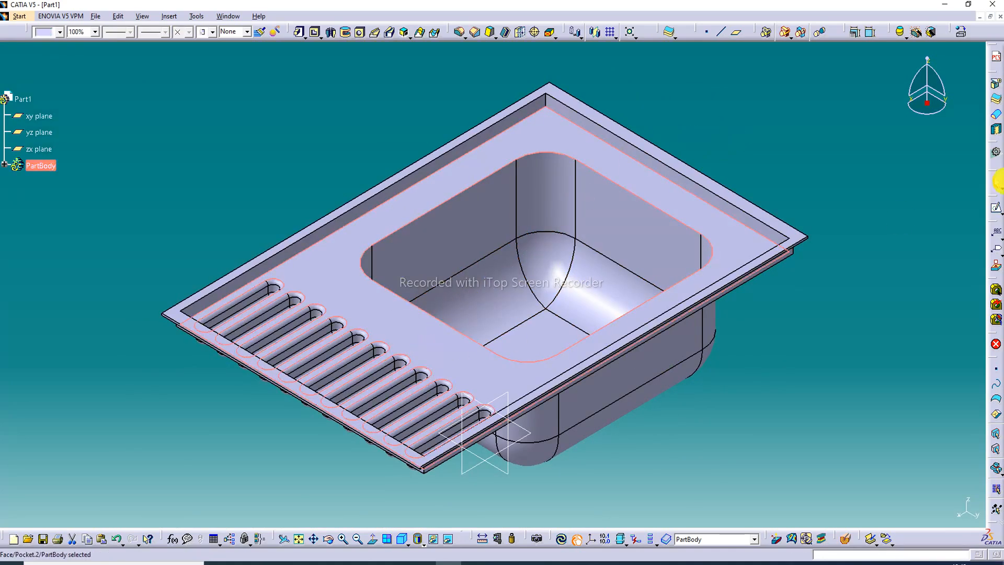
pyautogui.click(995, 206)
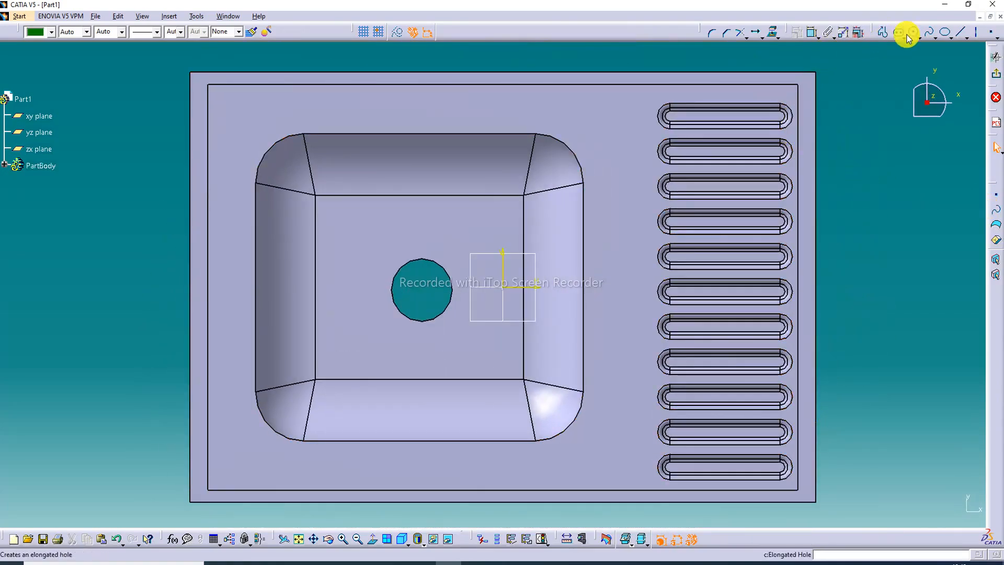
pyautogui.click(917, 34)
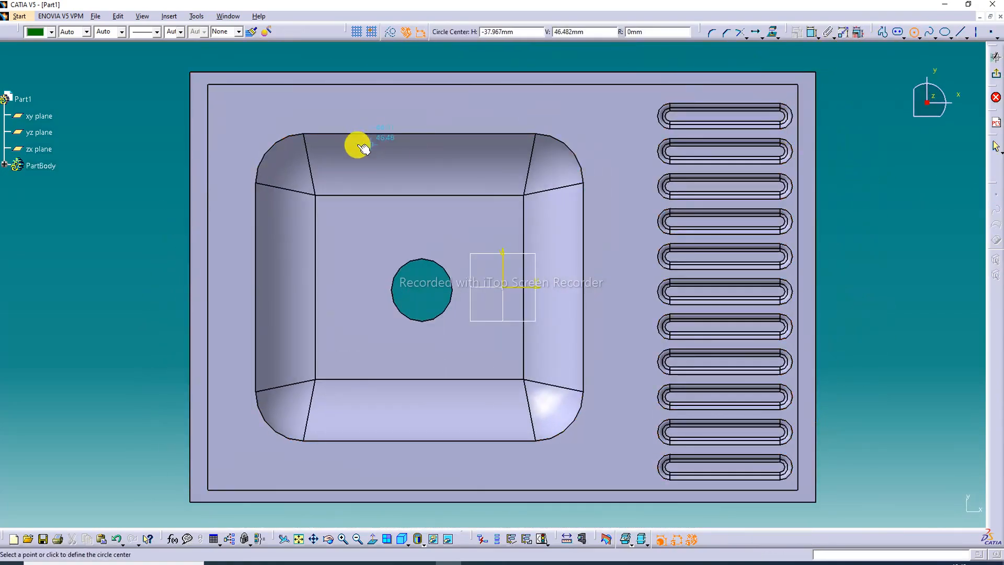
pyautogui.click(240, 113)
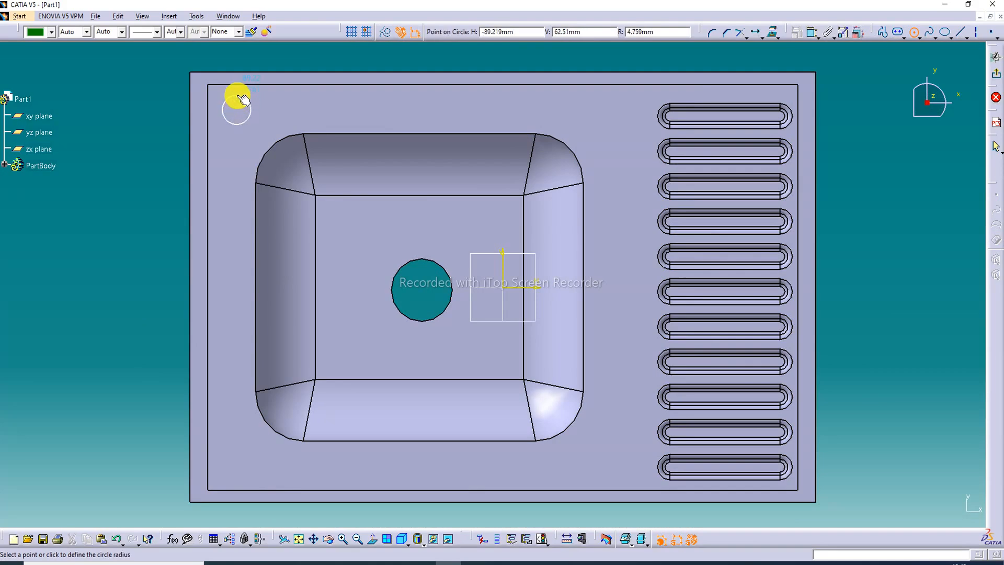
pyautogui.click(237, 95)
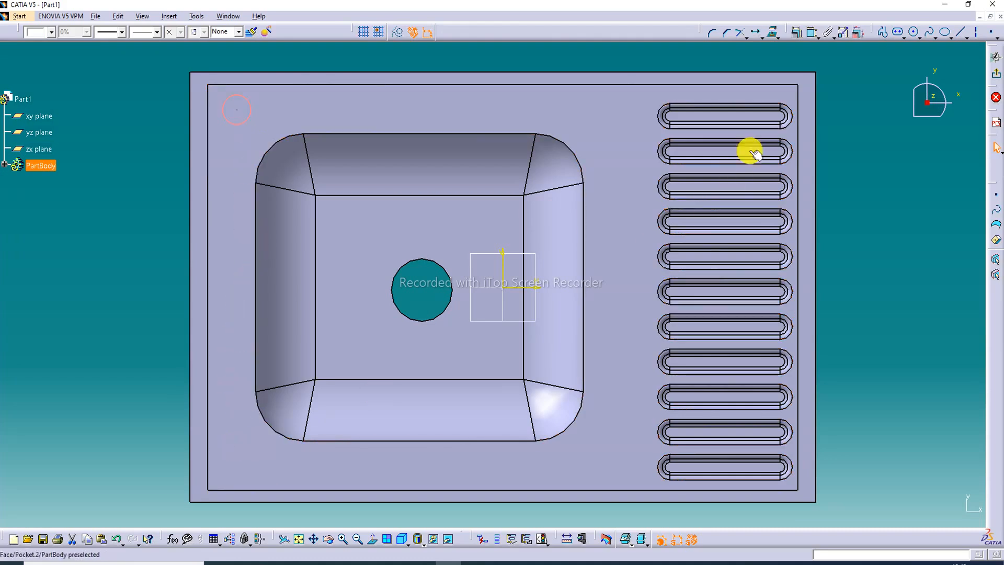
# Draw a second circle with a radius of about 4.9 mm in the front basin-side corner, vertically aligned with the first circle's centre.
pyautogui.click(916, 33)
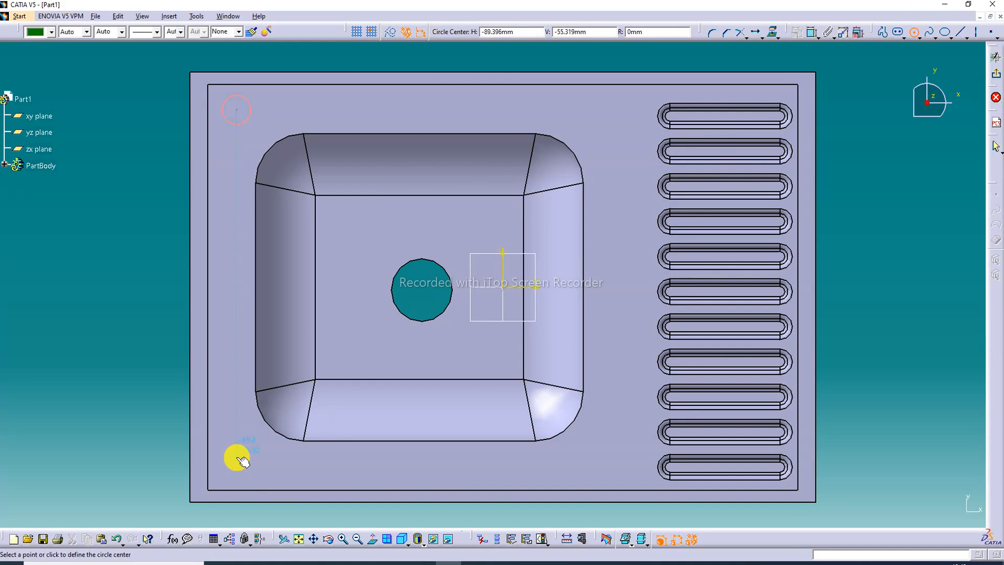
pyautogui.click(237, 458)
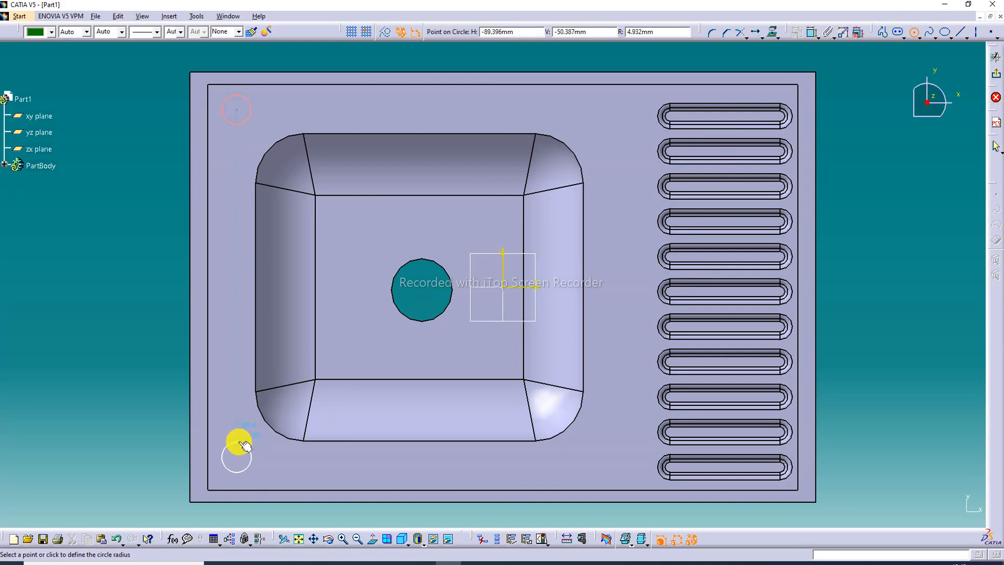
pyautogui.click(242, 443)
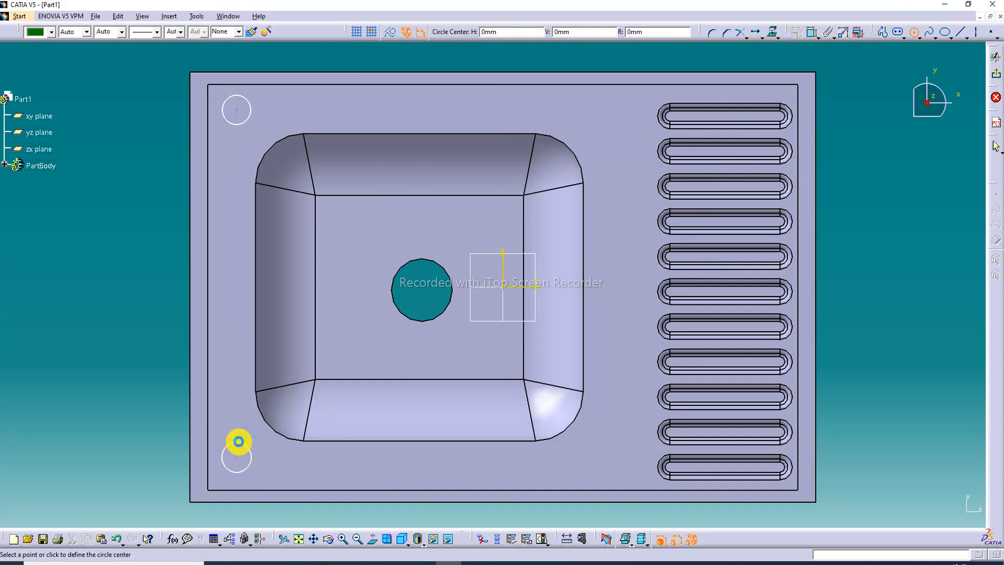
# Draw two circles between basin and drainboard, about 10.2 mm in diameter at the rear and about 10.4 mm at the front, aligned with the existing circles.
pyautogui.click(616, 111)
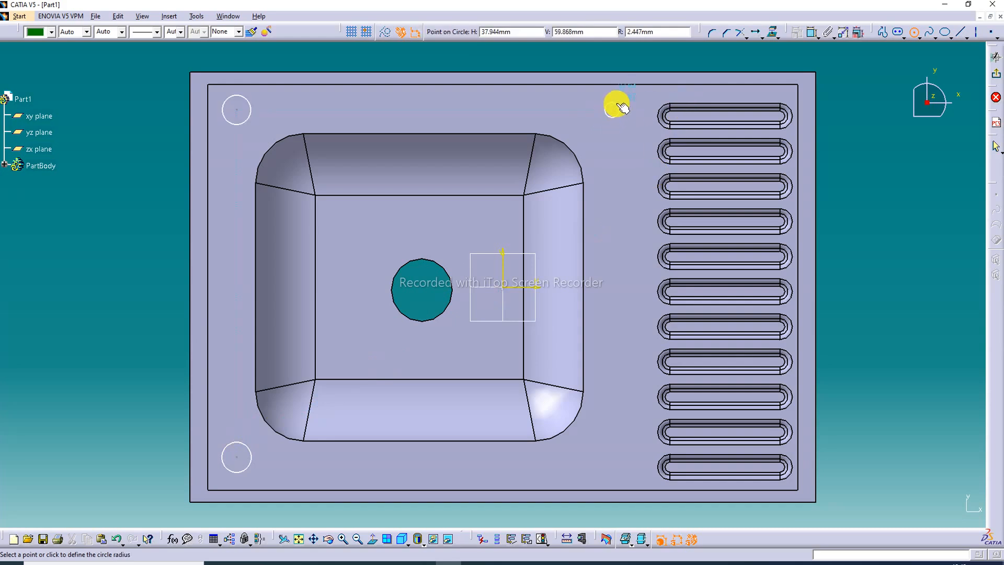
pyautogui.click(625, 100)
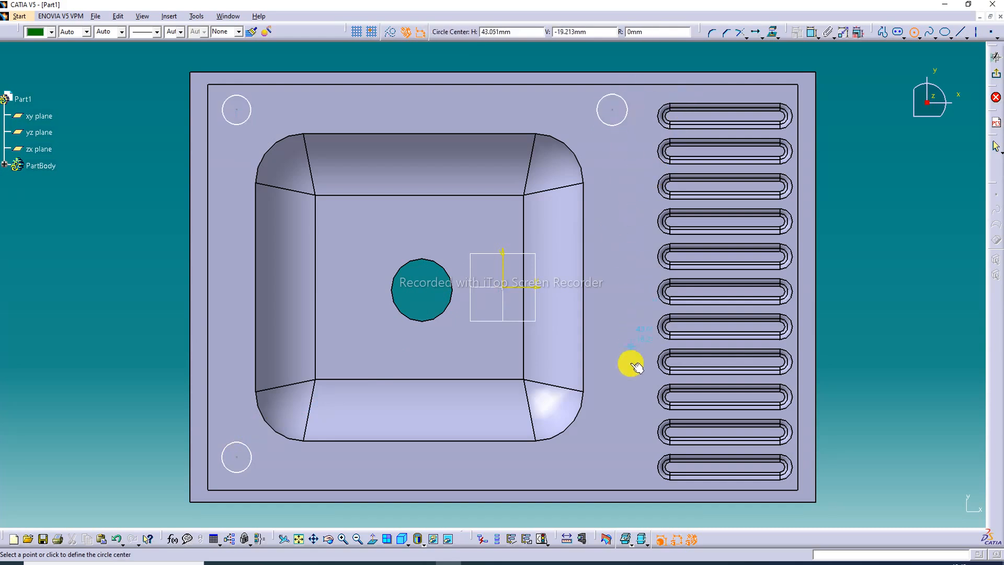
pyautogui.click(615, 457)
pyautogui.click(624, 444)
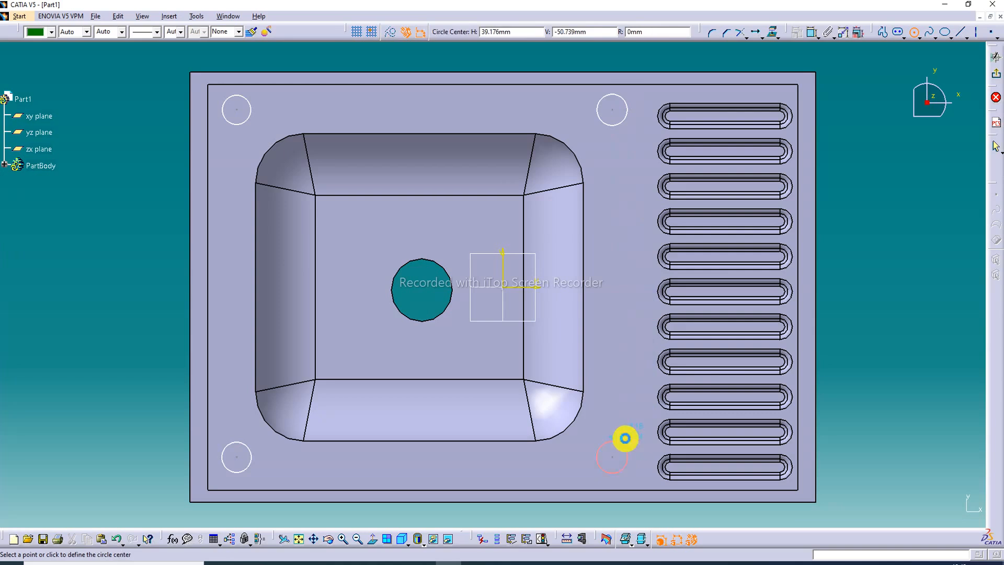
pyautogui.rightClick(897, 151)
pyautogui.click(914, 35)
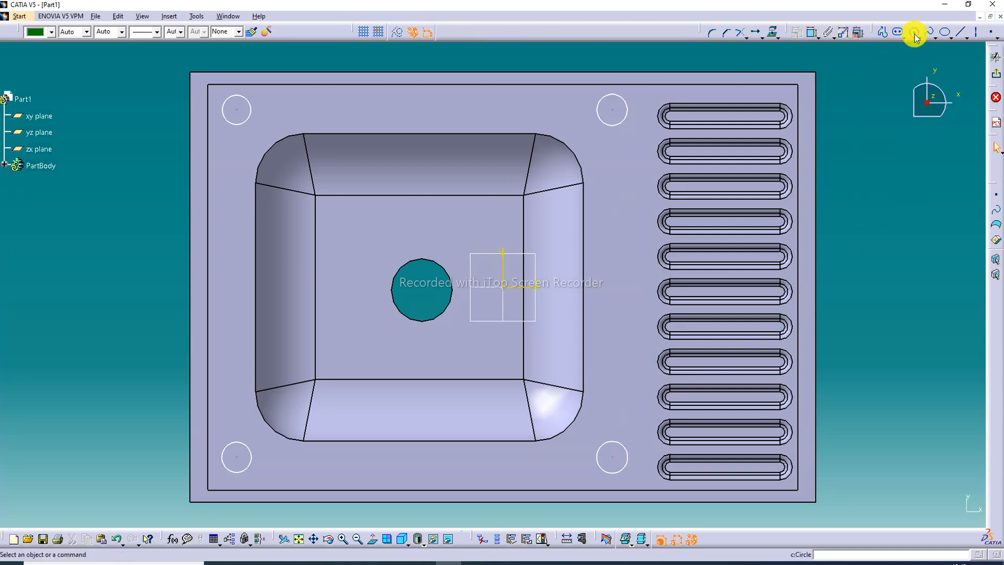
# Add a diameter dimension to each of the four corner circles.
pyautogui.click(813, 36)
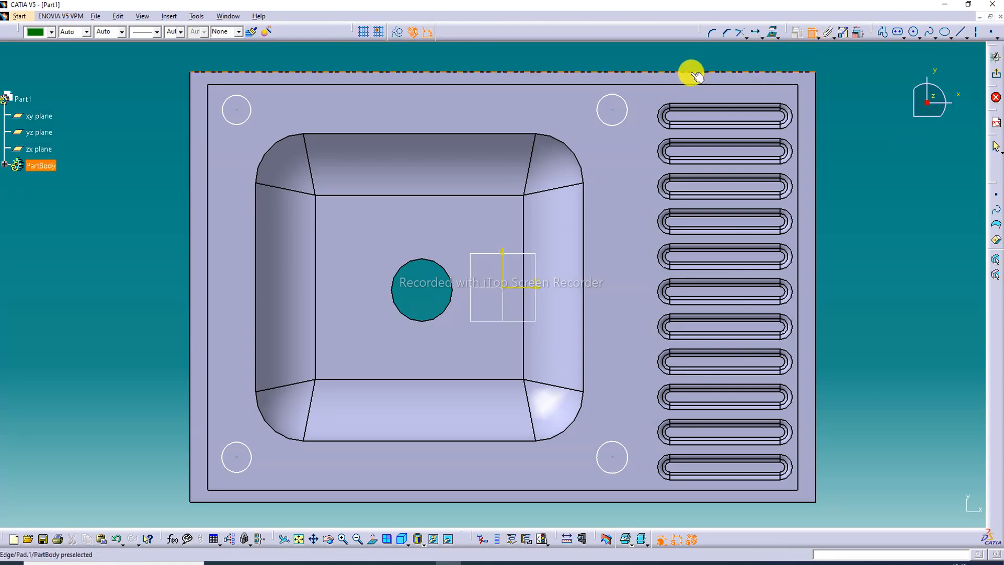
pyautogui.click(627, 104)
pyautogui.click(640, 56)
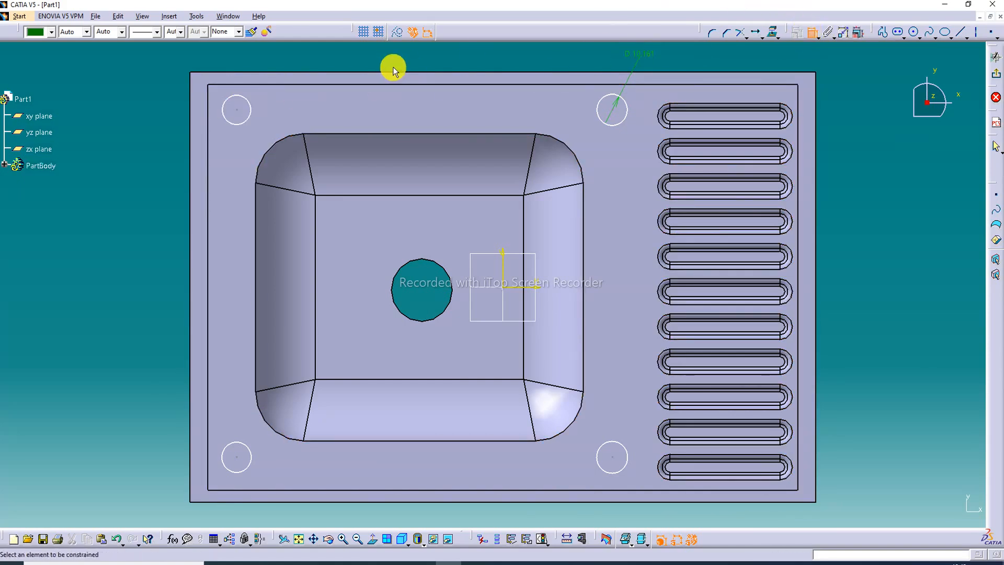
pyautogui.click(253, 104)
pyautogui.click(179, 72)
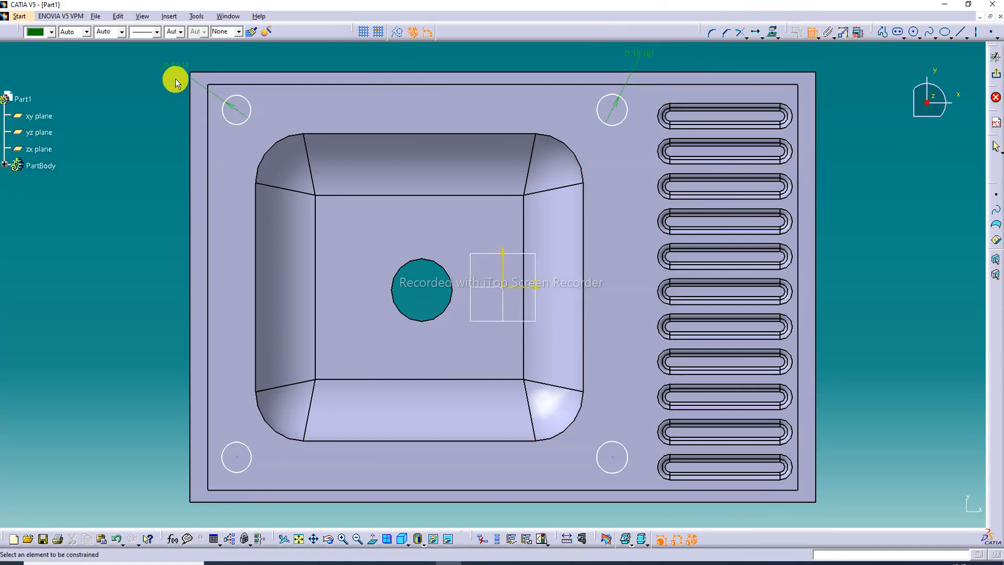
pyautogui.click(240, 444)
pyautogui.click(164, 438)
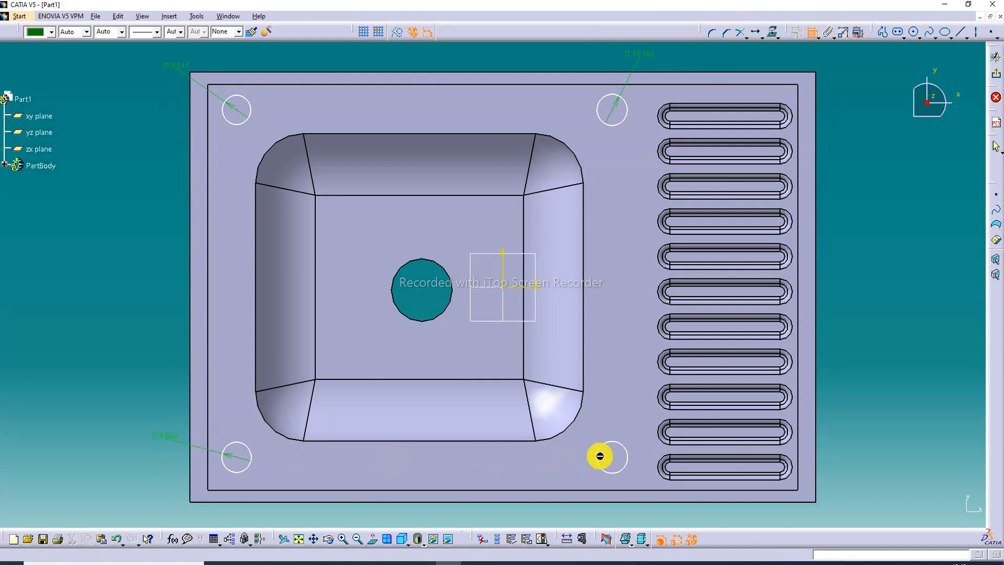
pyautogui.click(601, 470)
pyautogui.click(583, 510)
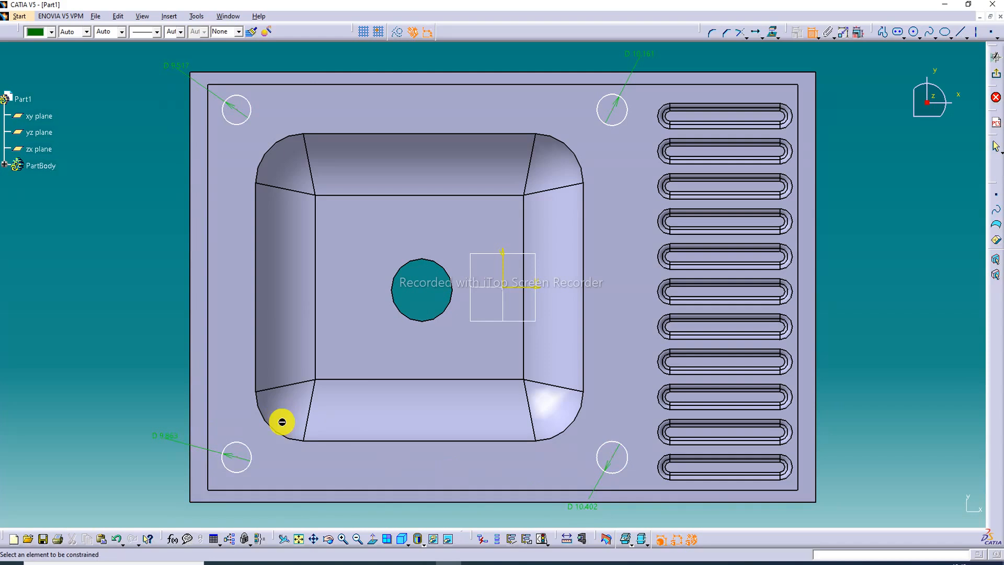
# Set the diameters of the rear and front basin-side circles to 10 mm.
pyautogui.click(183, 68)
pyautogui.doubleClick(183, 66)
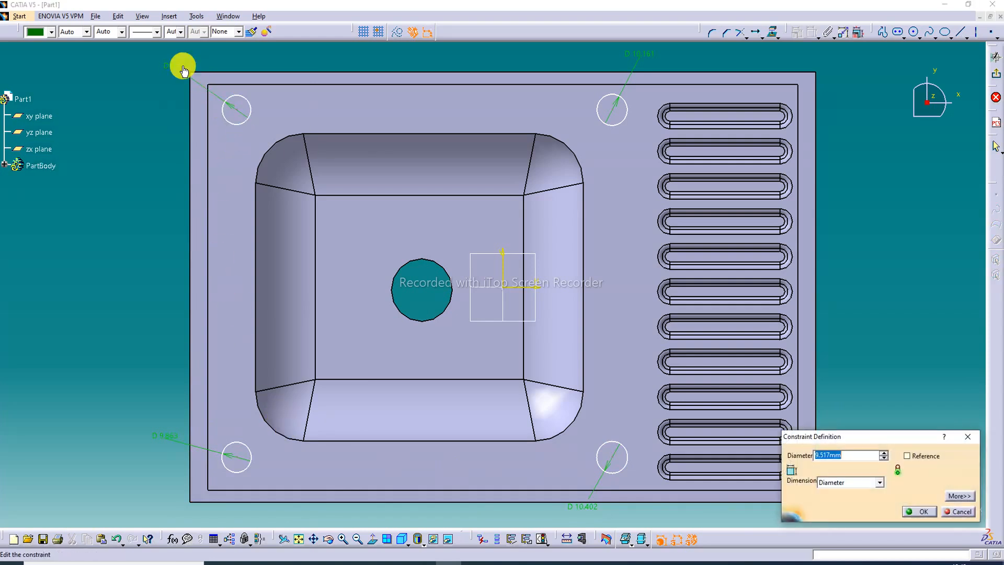
pyautogui.write('10')
pyautogui.press('Return')
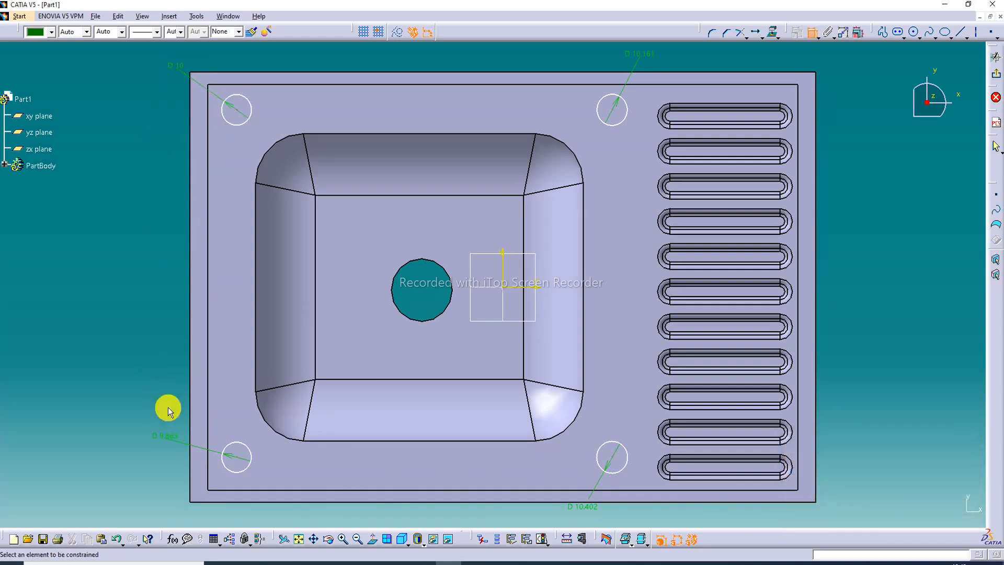
pyautogui.doubleClick(171, 438)
pyautogui.write('1')
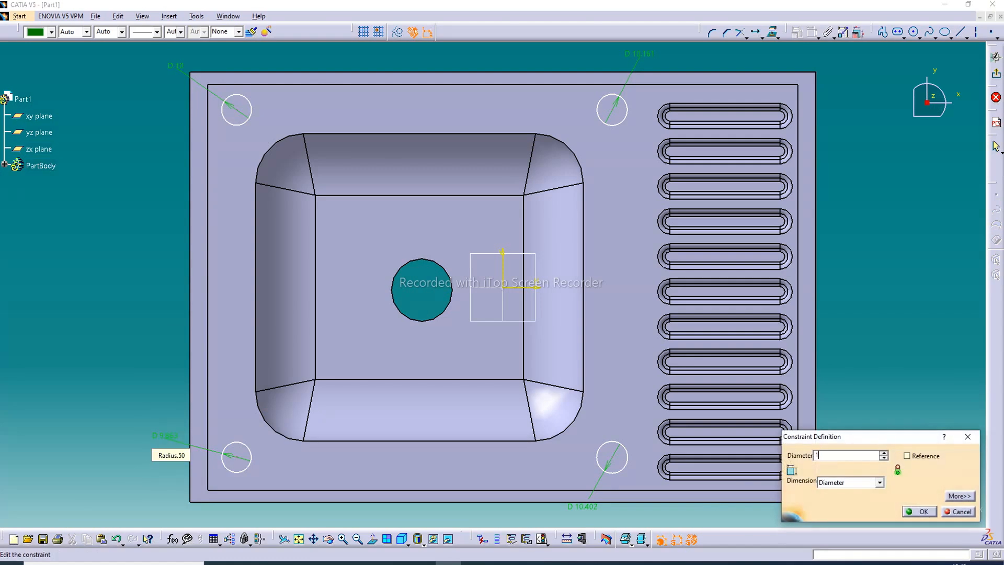
pyautogui.write('2')
pyautogui.press('Return')
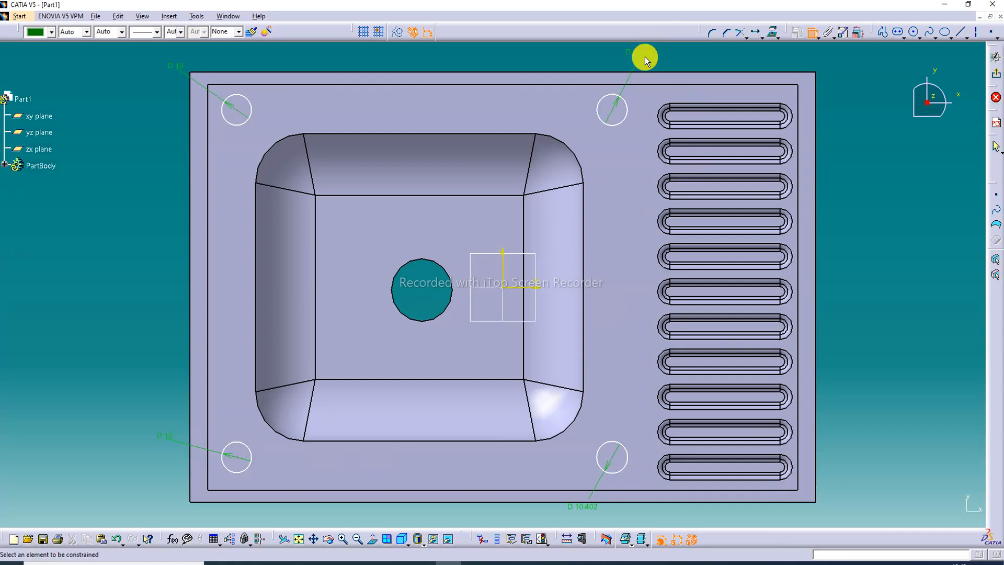
# Set the diameters of the two drainboard-side circles to 10 mm.
pyautogui.doubleClick(645, 57)
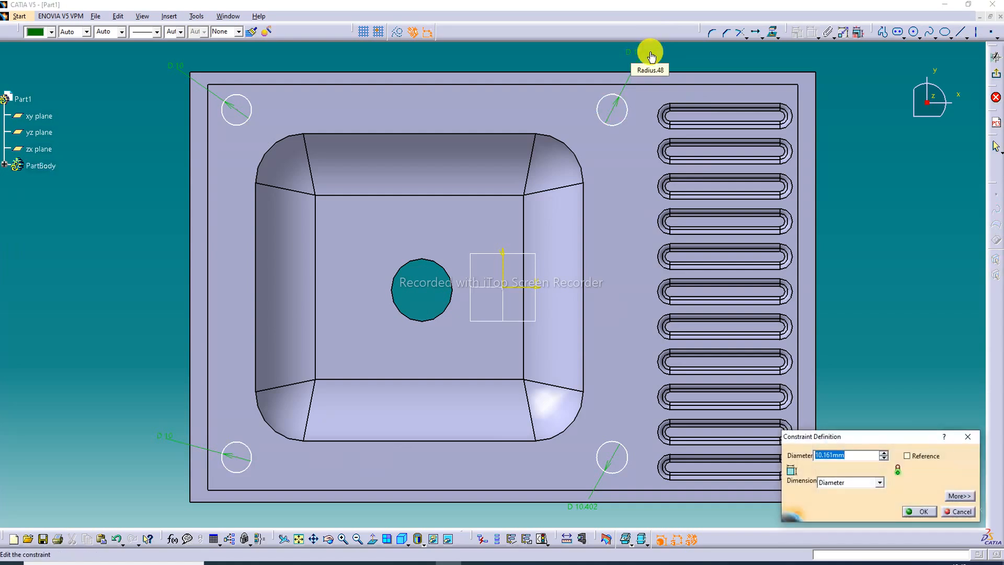
pyautogui.write('10')
pyautogui.press('Return')
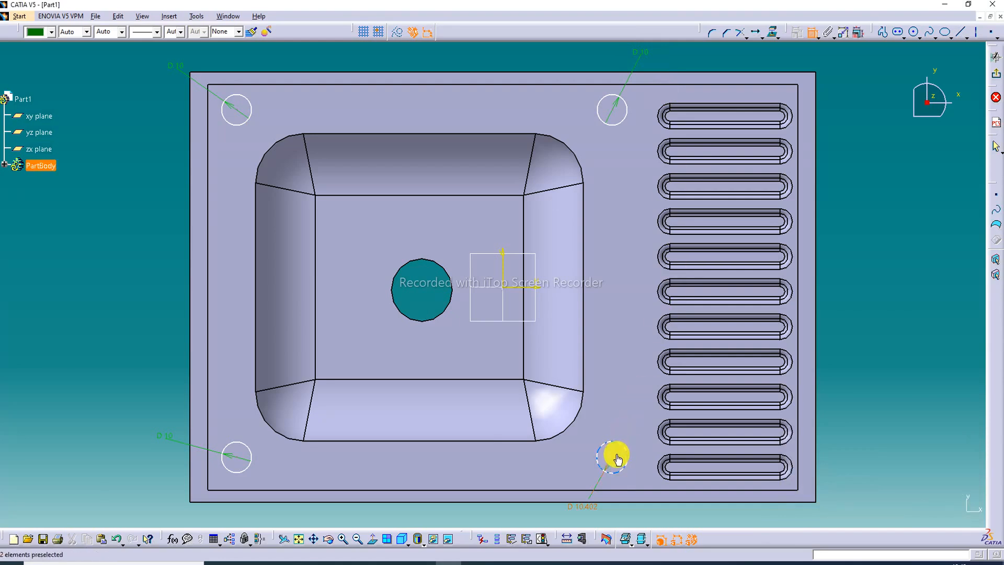
pyautogui.doubleClick(587, 515)
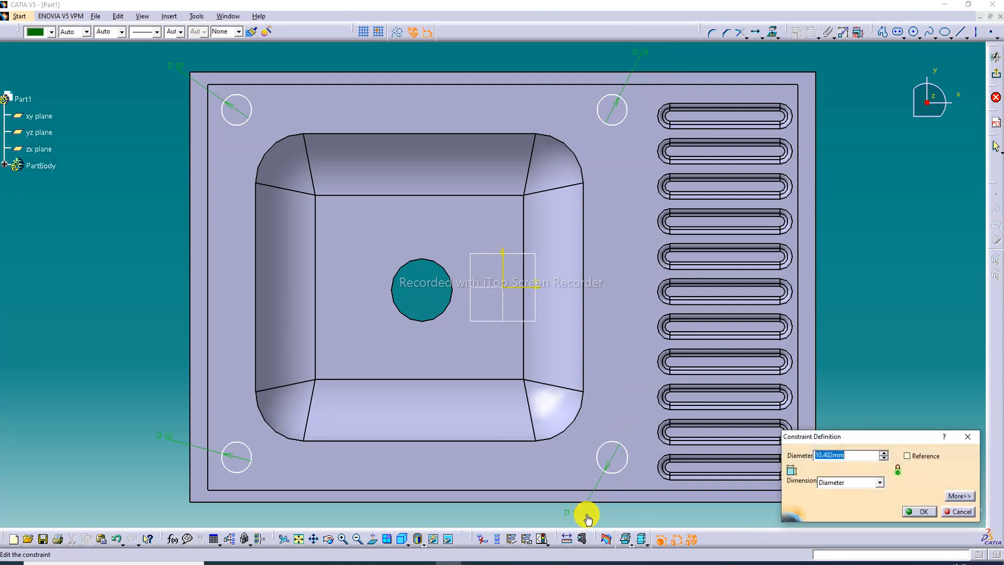
pyautogui.press('Return')
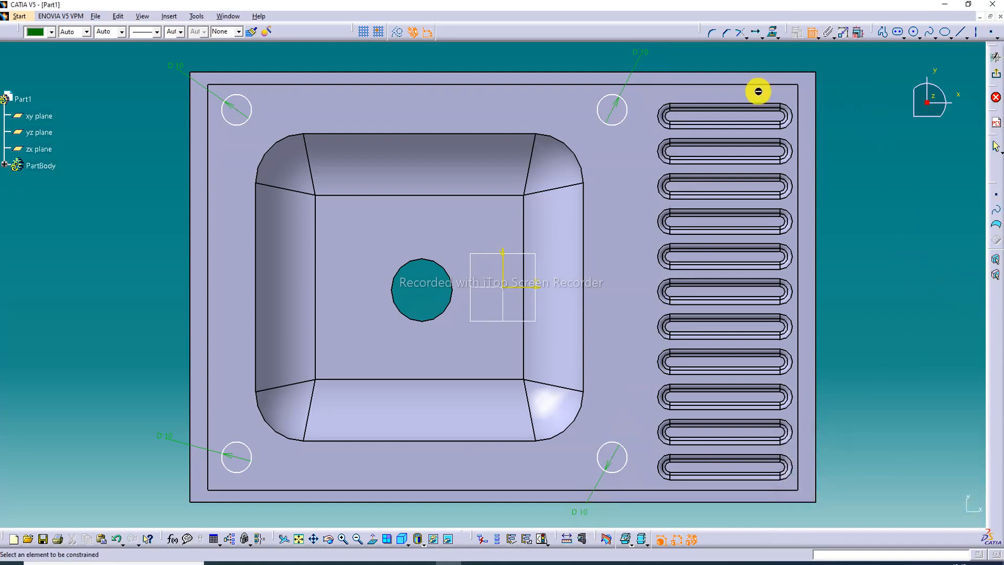
# Set the diameters of the two circles between the basin and the drainboard to 12 mm.
pyautogui.click(643, 54)
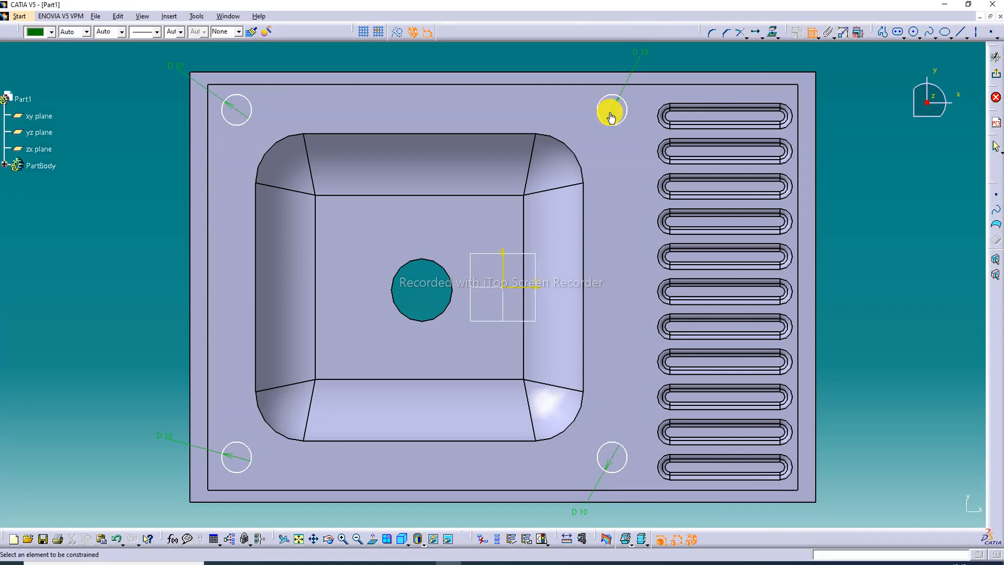
pyautogui.click(614, 117)
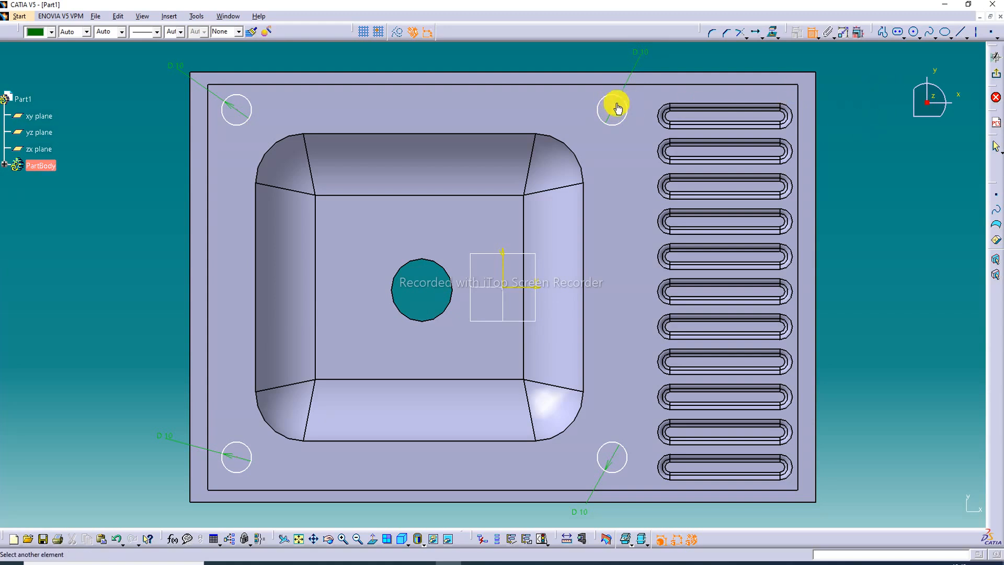
pyautogui.doubleClick(643, 54)
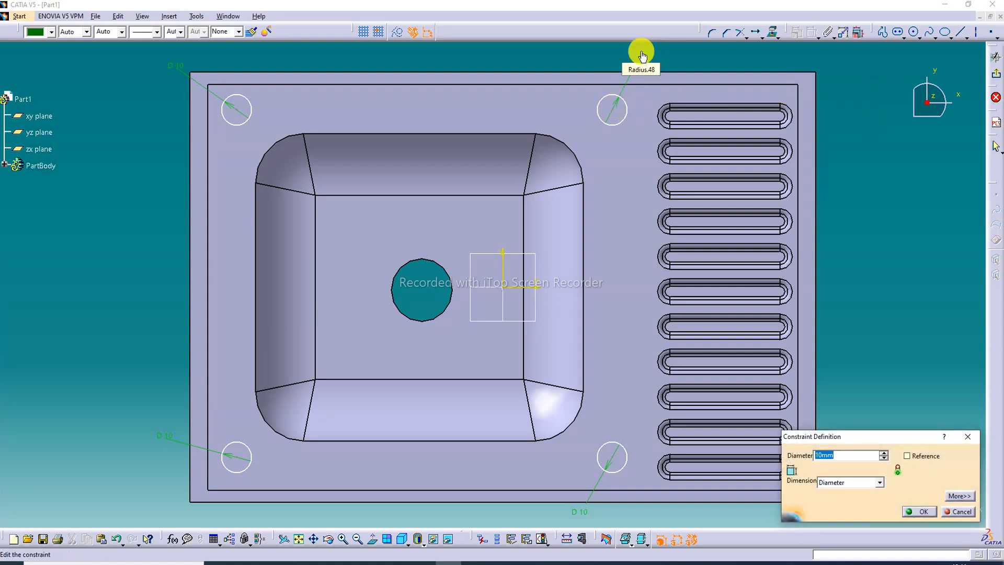
pyautogui.press('Return')
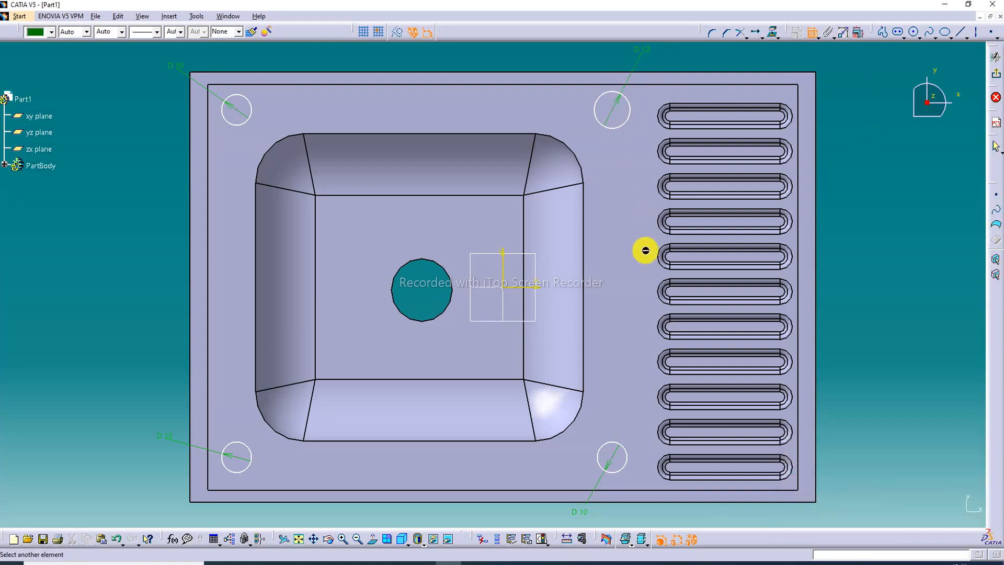
pyautogui.doubleClick(582, 516)
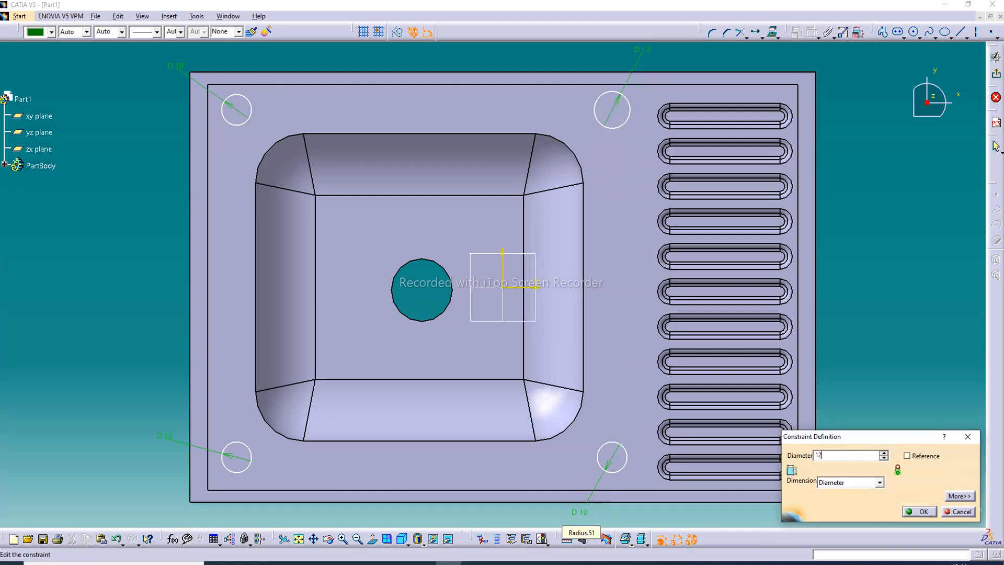
pyautogui.press('Return')
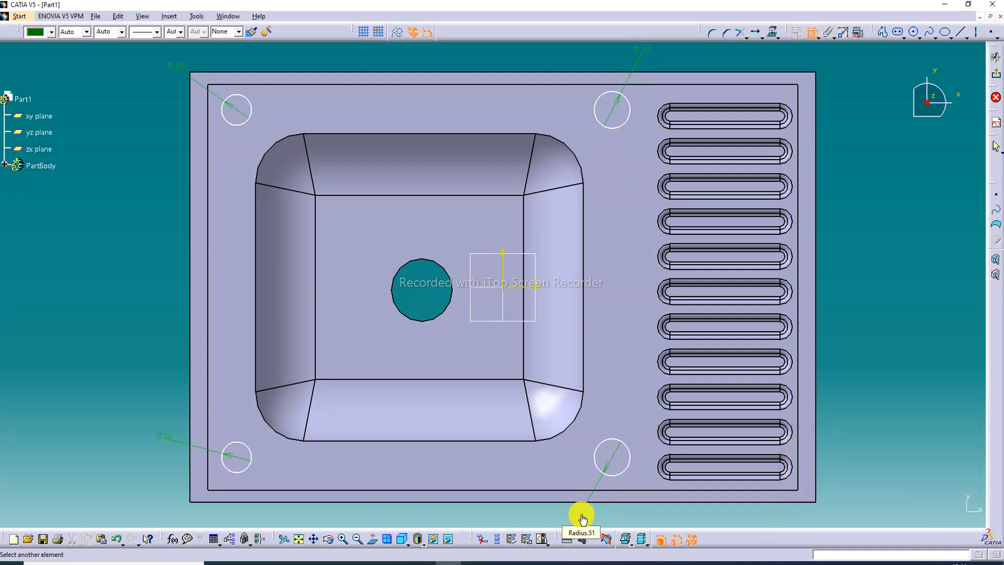
# Finish the sketch and cut the four circles through the sink top with an Up to last pocket.
pyautogui.click(997, 75)
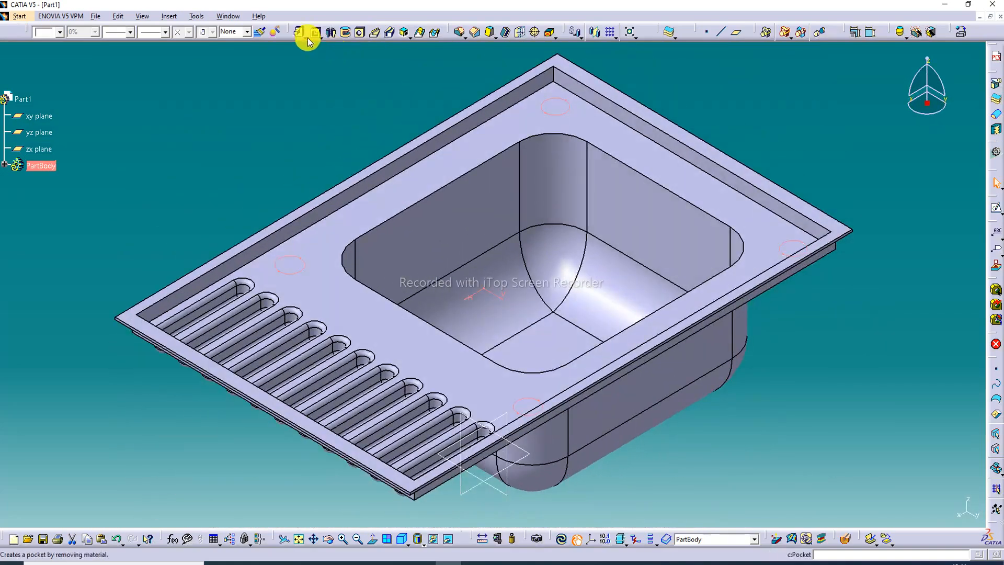
pyautogui.click(385, 284)
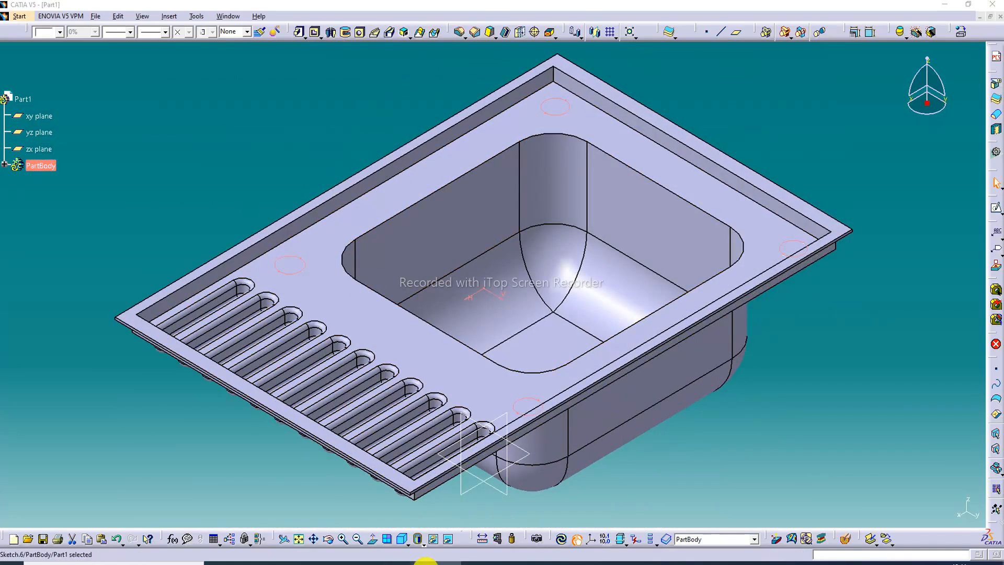
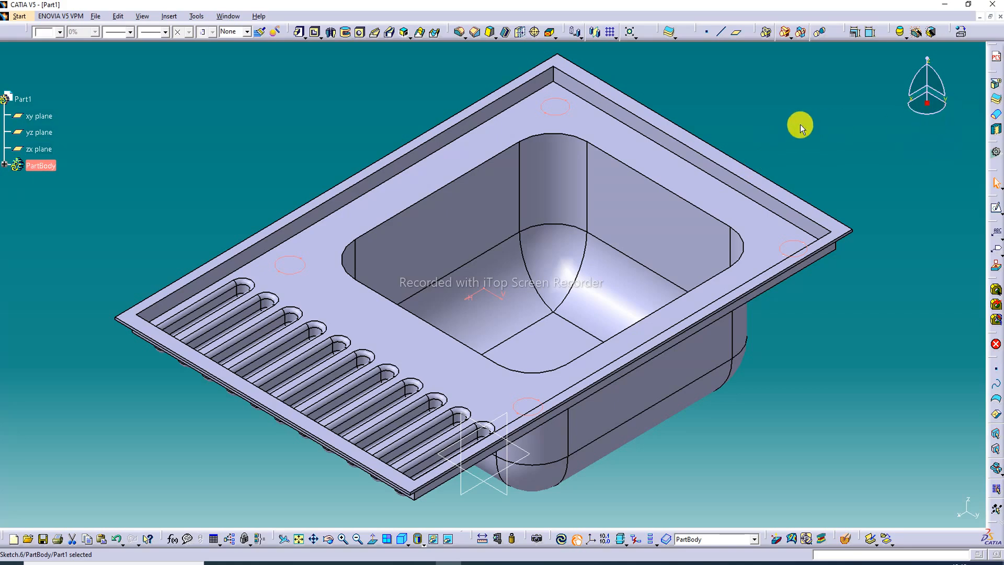
pyautogui.click(315, 33)
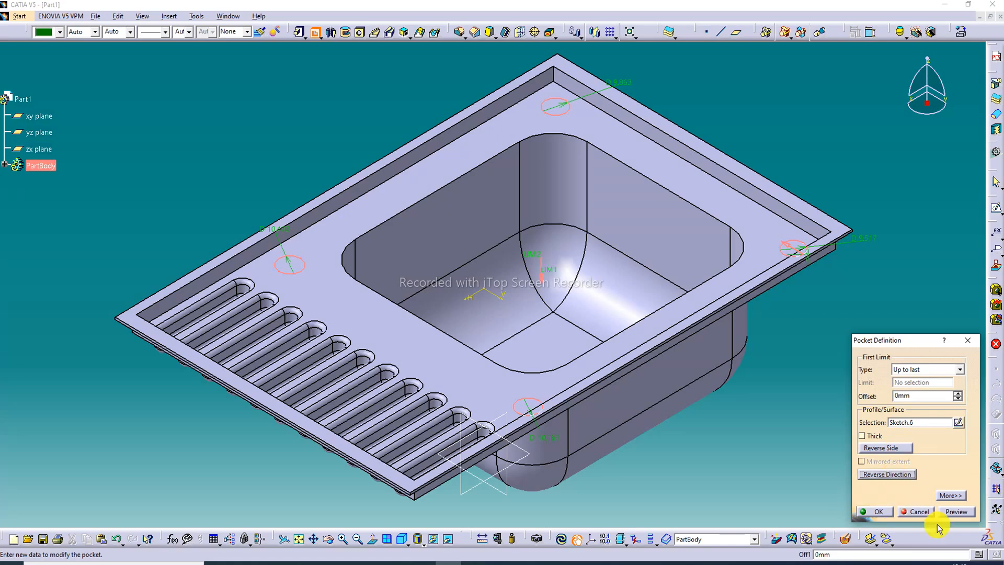
pyautogui.click(952, 512)
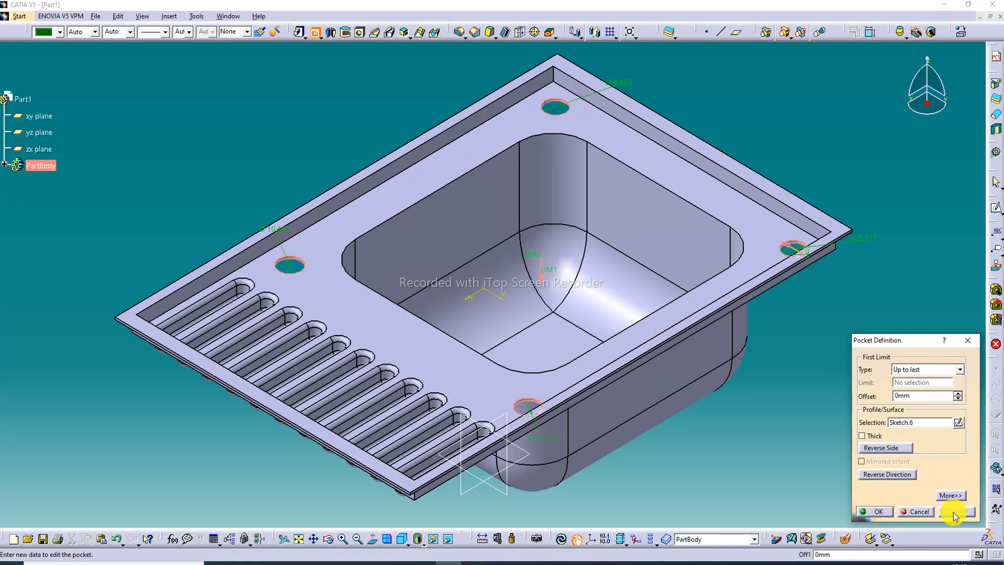
pyautogui.click(880, 511)
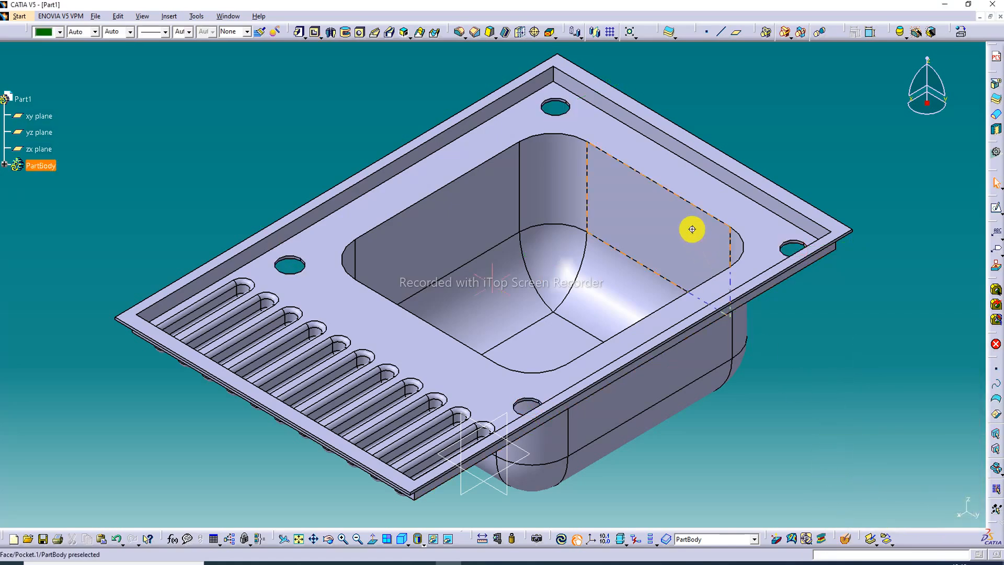
# Hide the zx, xy and yz reference planes and show the sink in the four-view layout.
pyautogui.moveTo(691, 229); pyautogui.dragTo(645, 331, button='middle')
pyautogui.moveTo(652, 218); pyautogui.dragTo(639, 331, button='middle')
pyautogui.moveTo(562, 285); pyautogui.dragTo(584, 235, button='middle')
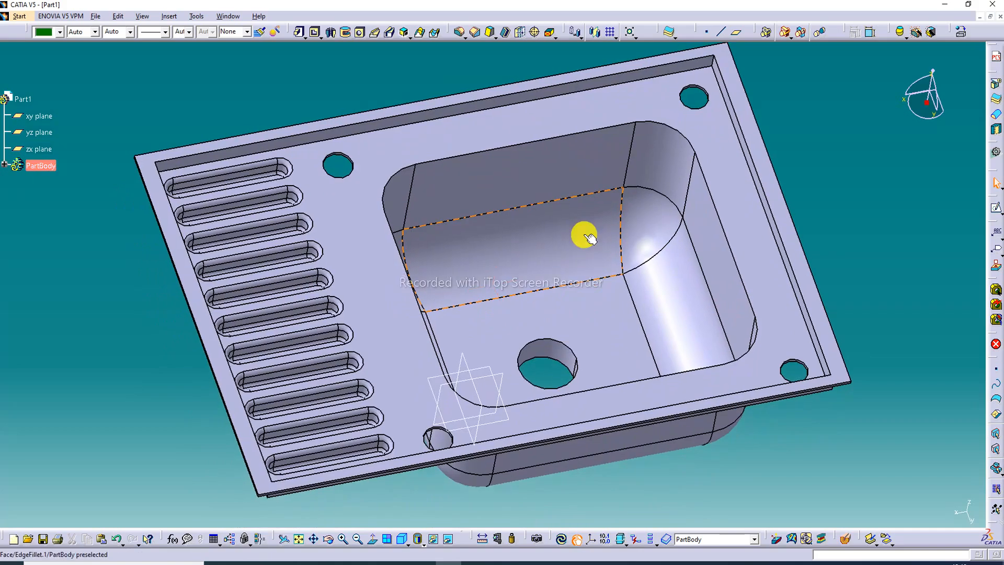
pyautogui.click(493, 374)
pyautogui.rightClick(493, 375)
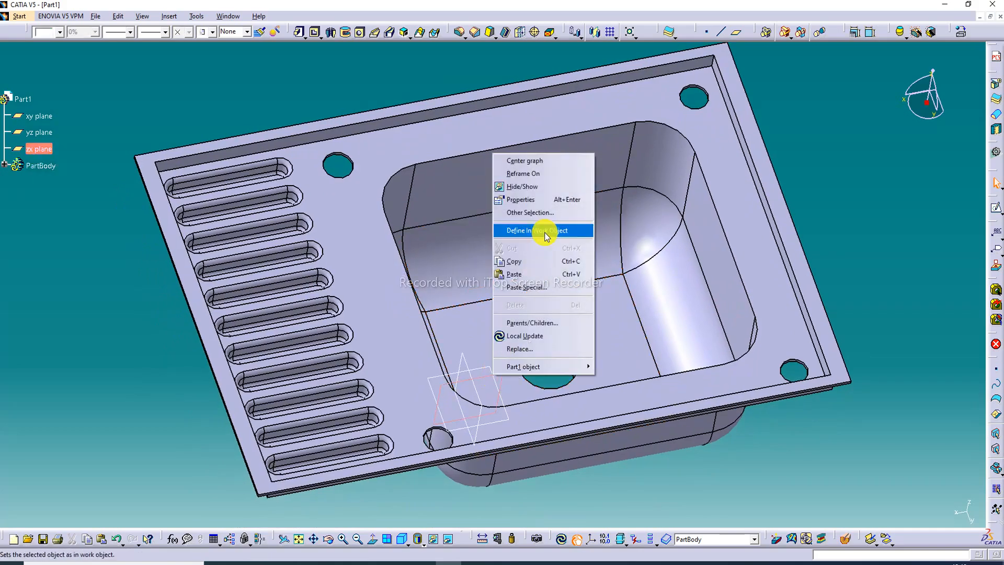
pyautogui.click(528, 187)
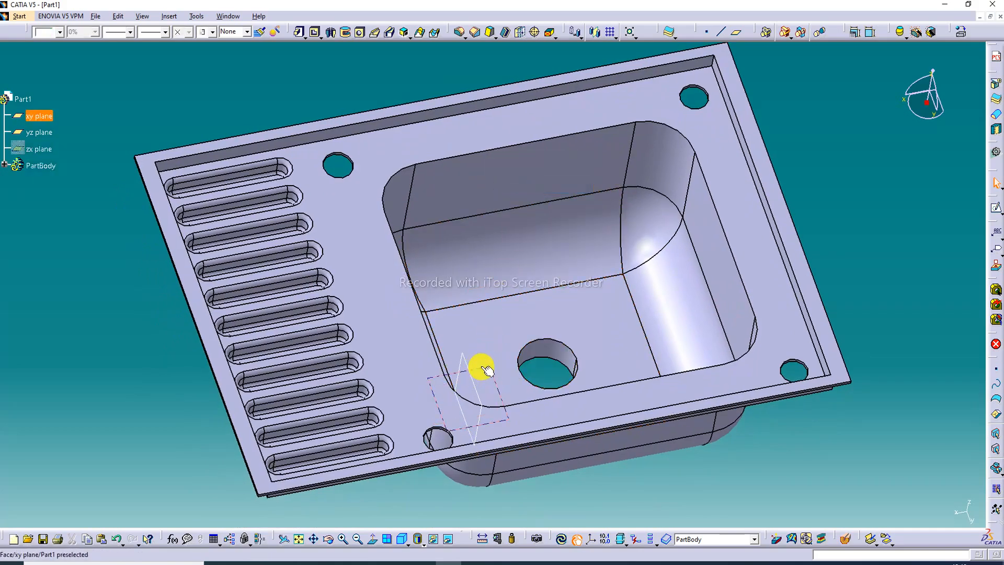
pyautogui.rightClick(487, 370)
pyautogui.click(512, 178)
pyautogui.click(473, 372)
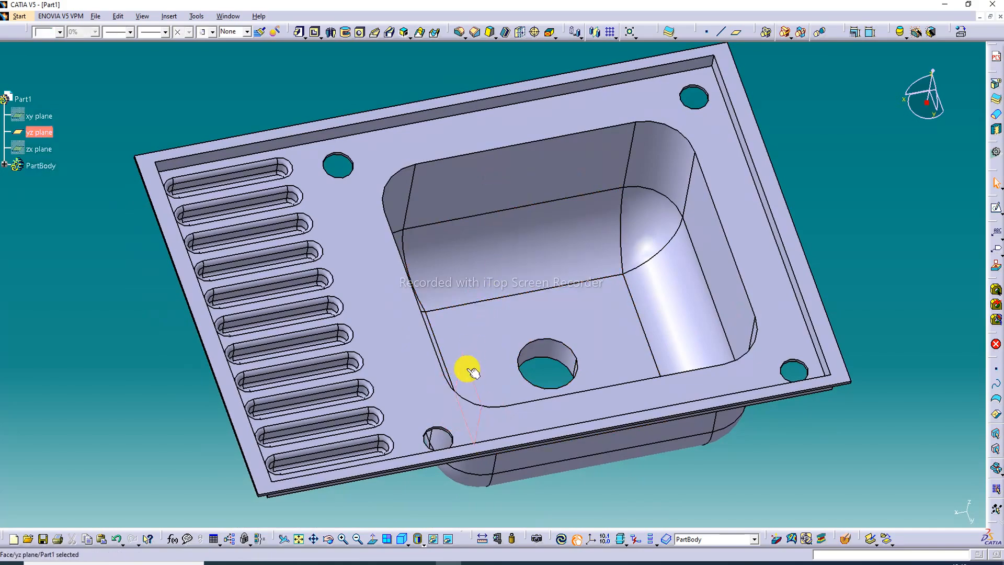
pyautogui.rightClick(474, 372)
pyautogui.click(520, 179)
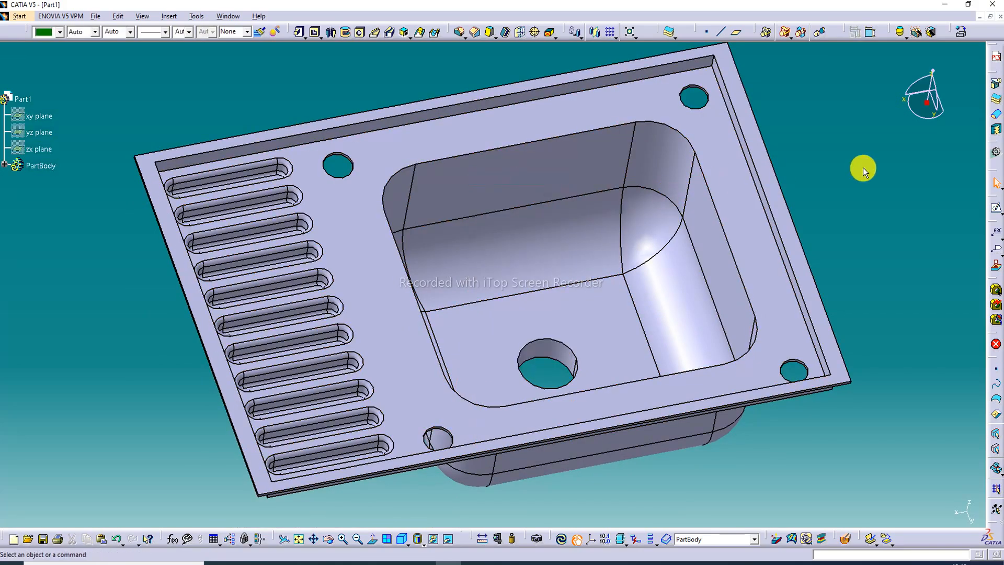
pyautogui.click(389, 539)
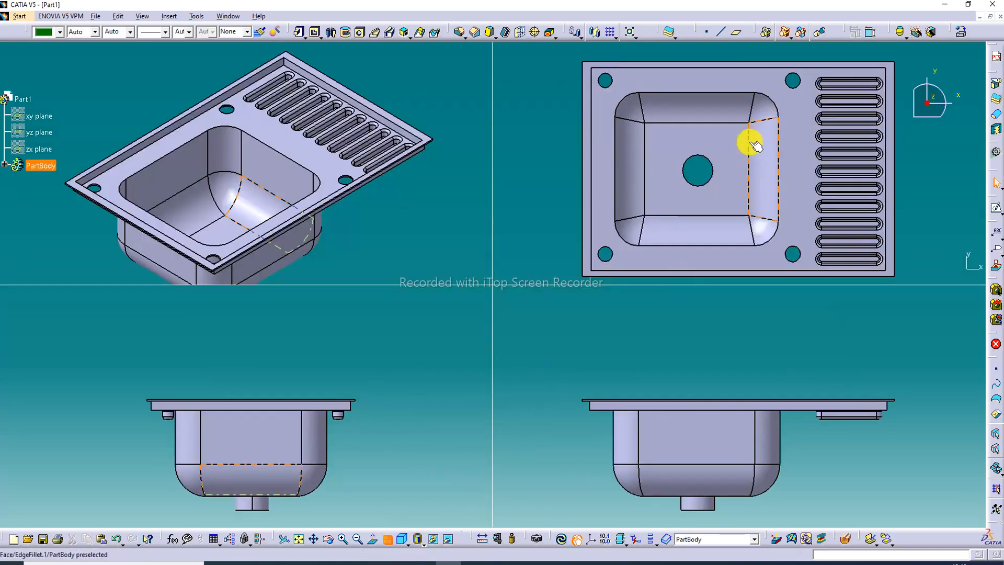
# Centre the sink within the four-view layout and return to a single isometric view.
pyautogui.moveTo(743, 152); pyautogui.dragTo(723, 151, button='middle')
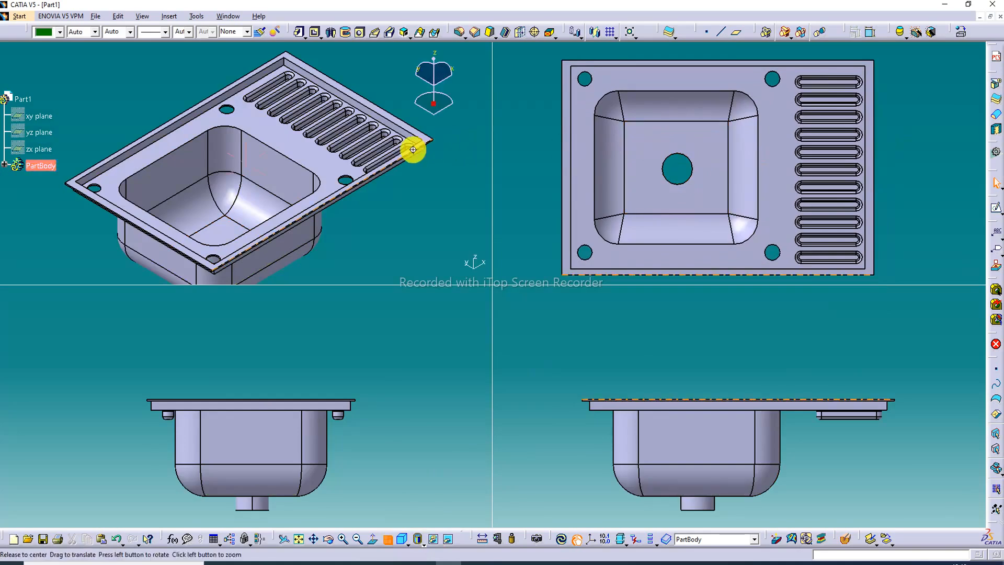
pyautogui.moveTo(415, 148); pyautogui.dragTo(431, 146, button='middle')
pyautogui.moveTo(669, 396); pyautogui.dragTo(662, 373, button='middle')
pyautogui.moveTo(321, 406); pyautogui.dragTo(329, 381, button='middle')
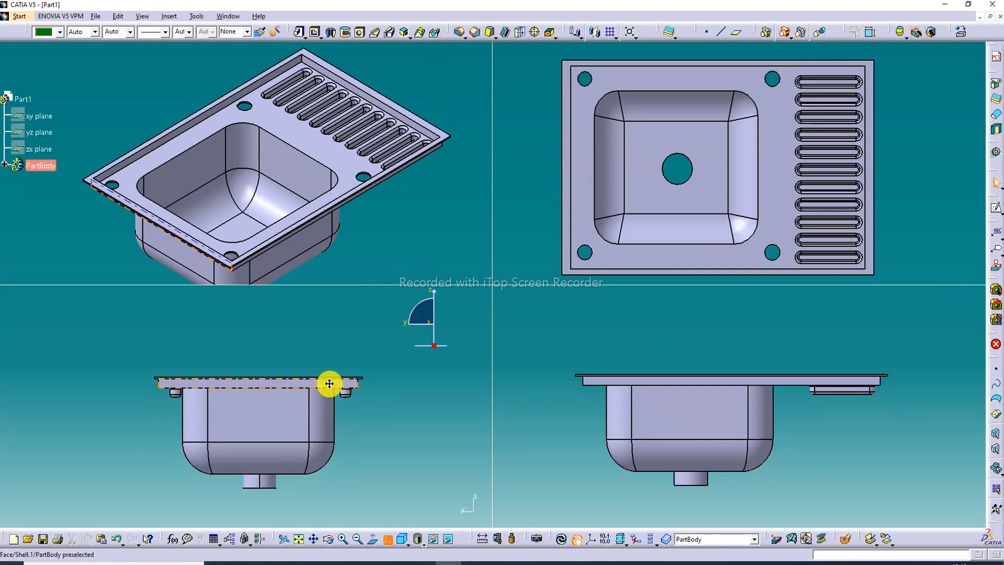
pyautogui.click(391, 543)
pyautogui.click(403, 540)
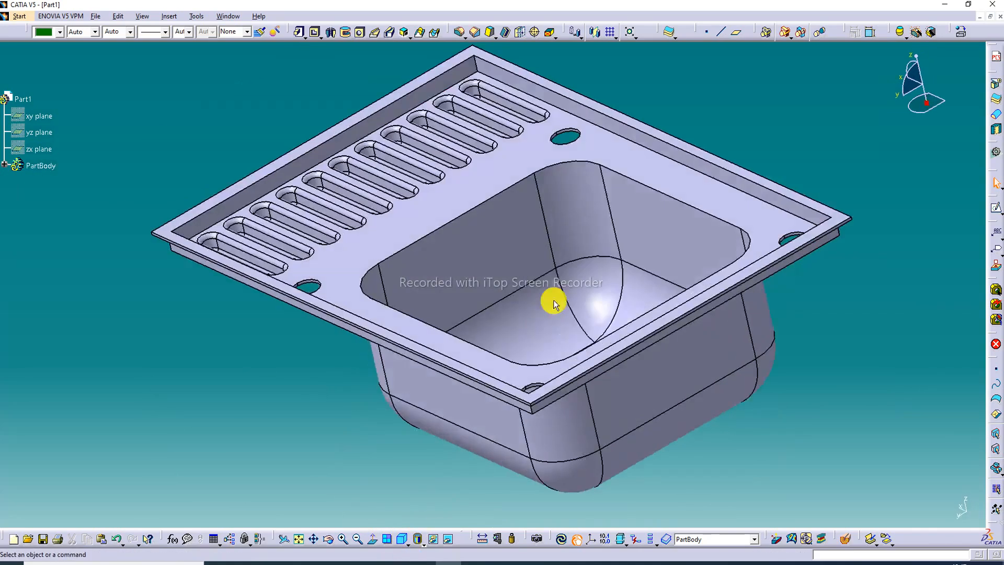
# Switch the sink's display to Shading with Material so that no edges are drawn.
pyautogui.click(959, 35)
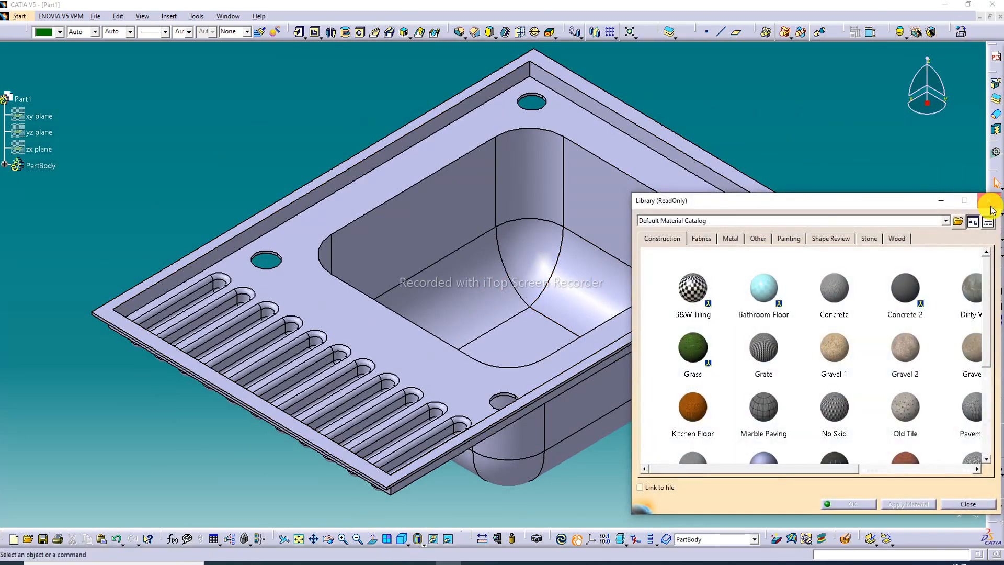
pyautogui.click(990, 205)
pyautogui.click(424, 542)
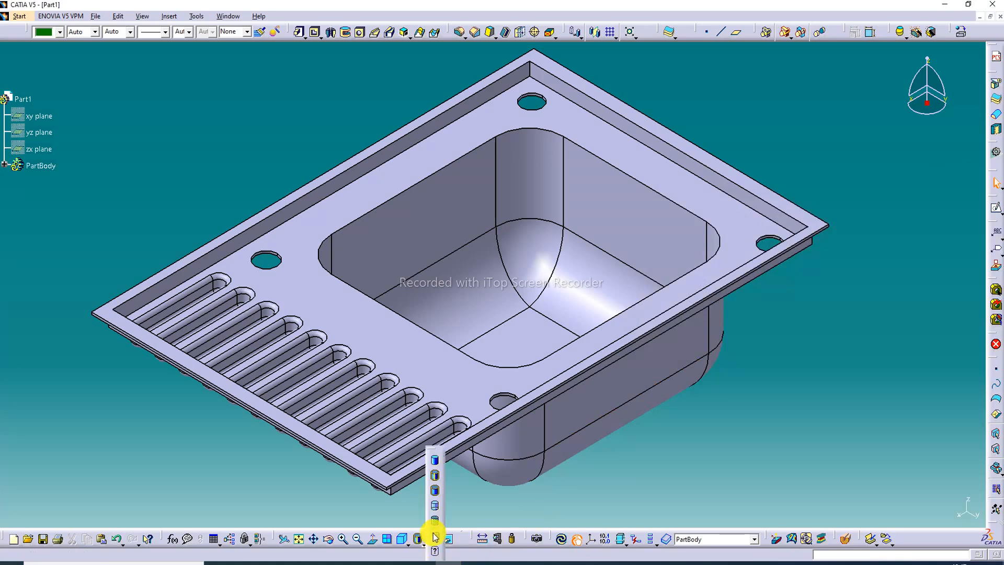
pyautogui.click(435, 521)
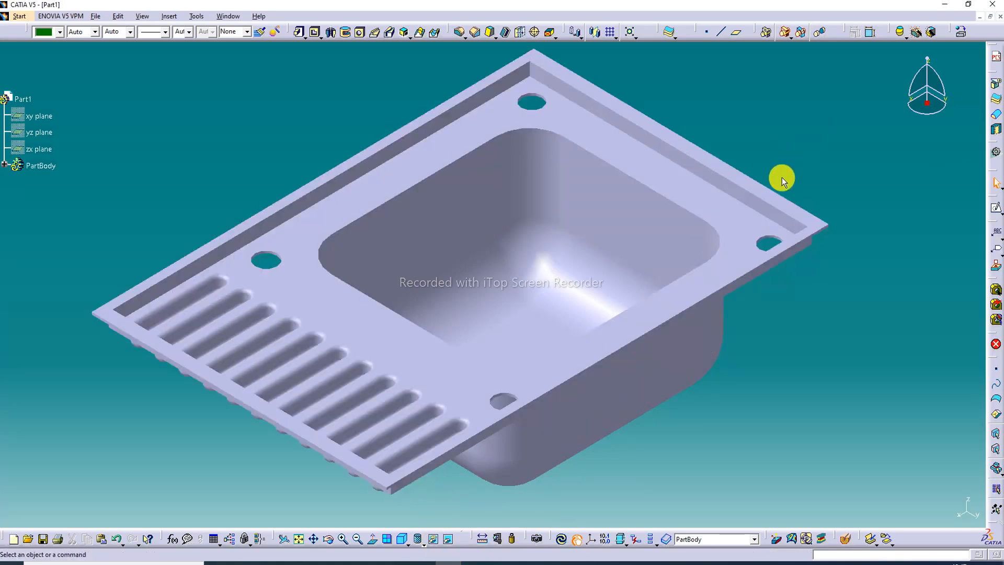
pyautogui.moveTo(775, 198); pyautogui.dragTo(827, 198, button='middle')
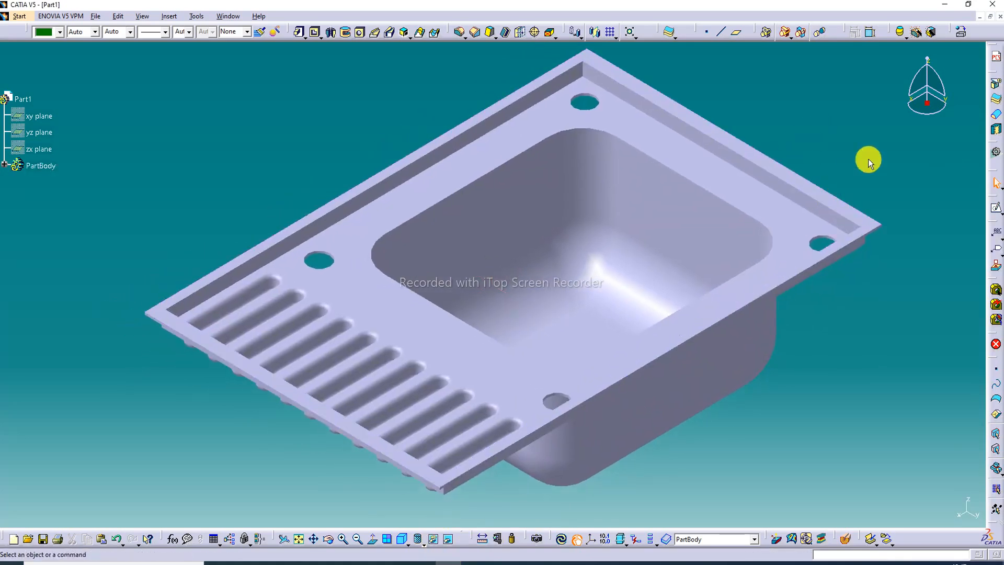
# Apply the Steel material from the Metal family of the default material catalog to the sink body.
pyautogui.click(960, 37)
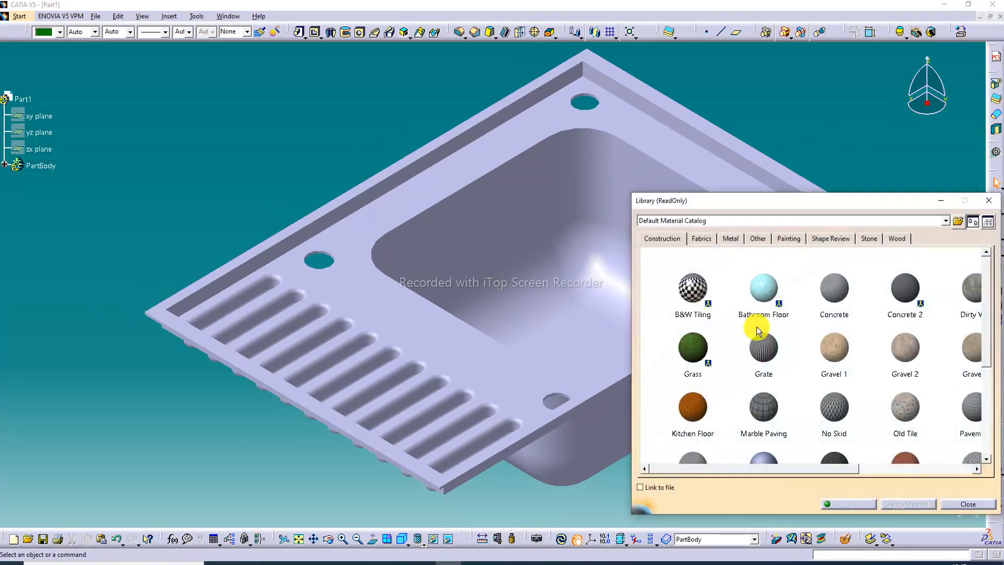
pyautogui.click(731, 238)
pyautogui.scroll(-2, 688, 372)
pyautogui.moveTo(688, 380); pyautogui.dragTo(511, 385)
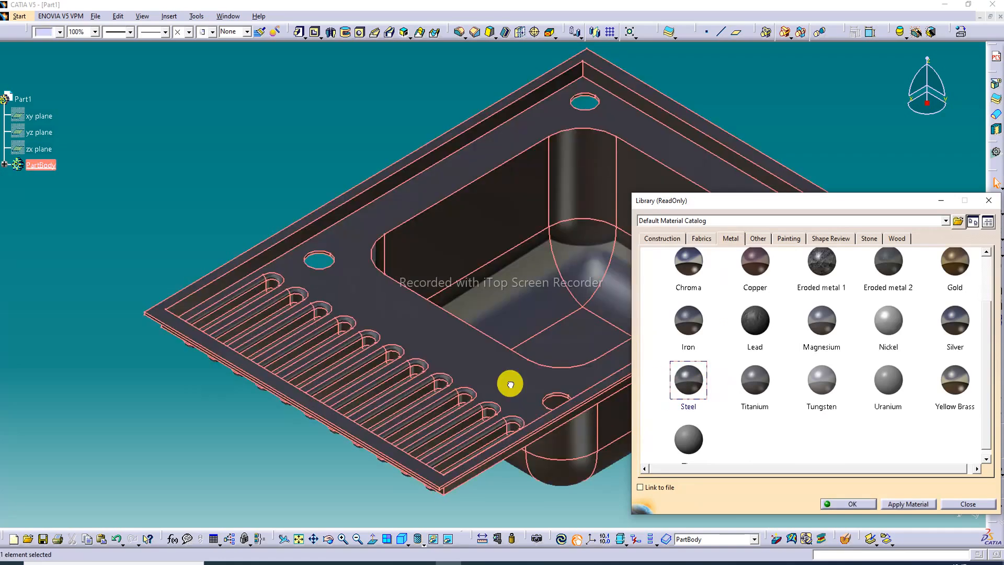
pyautogui.moveTo(565, 394); pyautogui.dragTo(517, 383, button='middle')
pyautogui.click(848, 504)
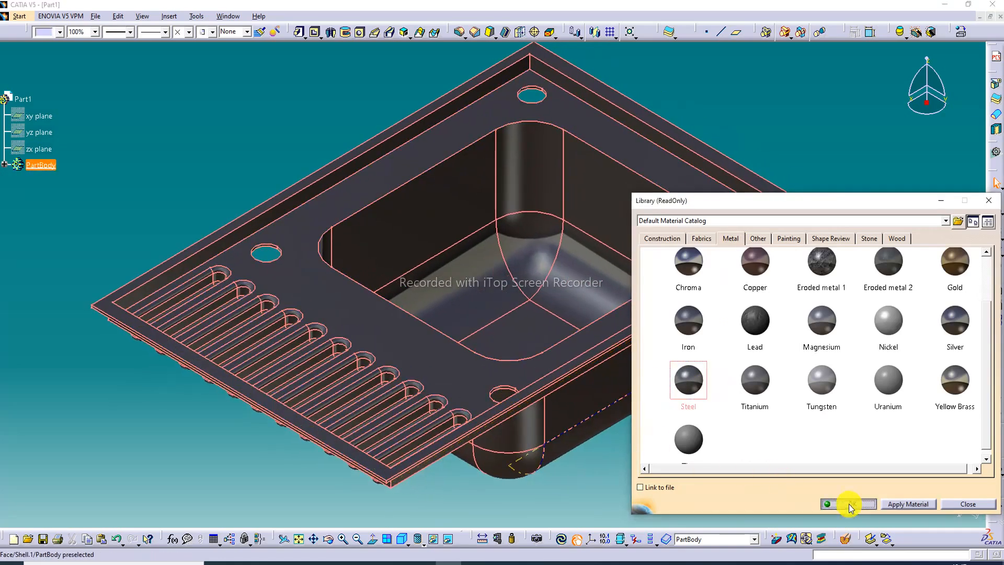
pyautogui.click(284, 86)
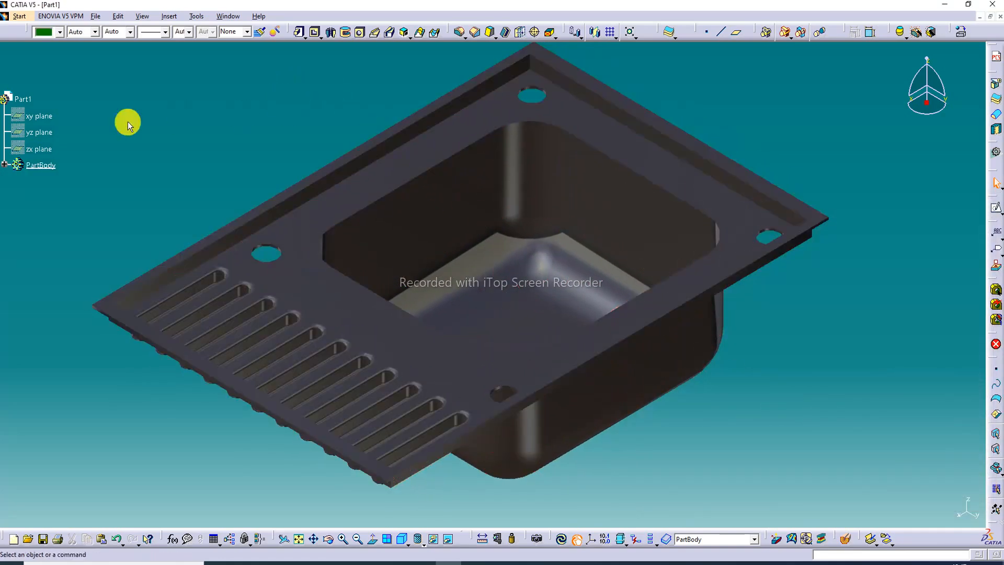
# In the Steel material's lighting properties, set reflectivity to 1.00, roughness to 0.15, ambient to 0.31 and diffuse to 0.42.
pyautogui.click(6, 167)
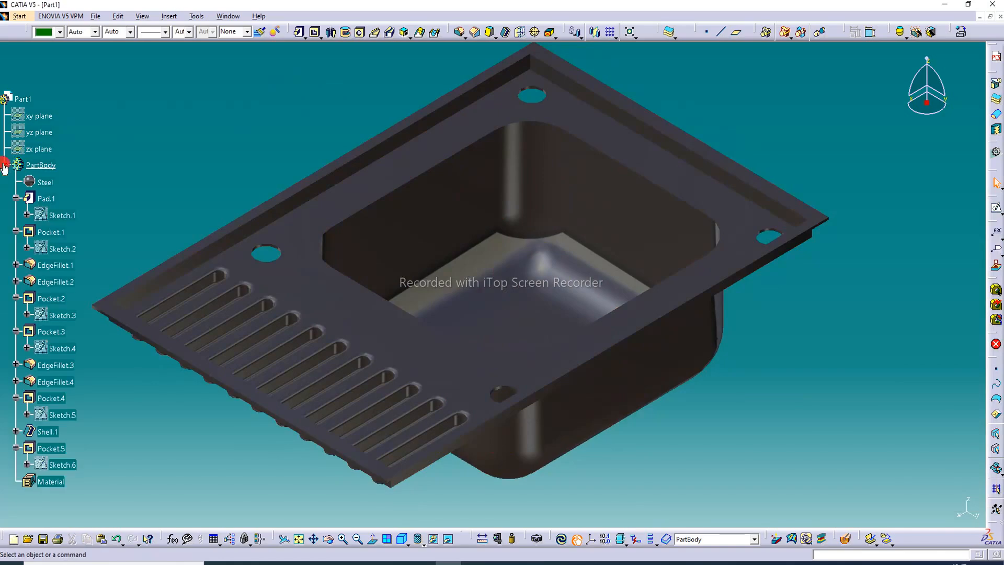
pyautogui.rightClick(47, 183)
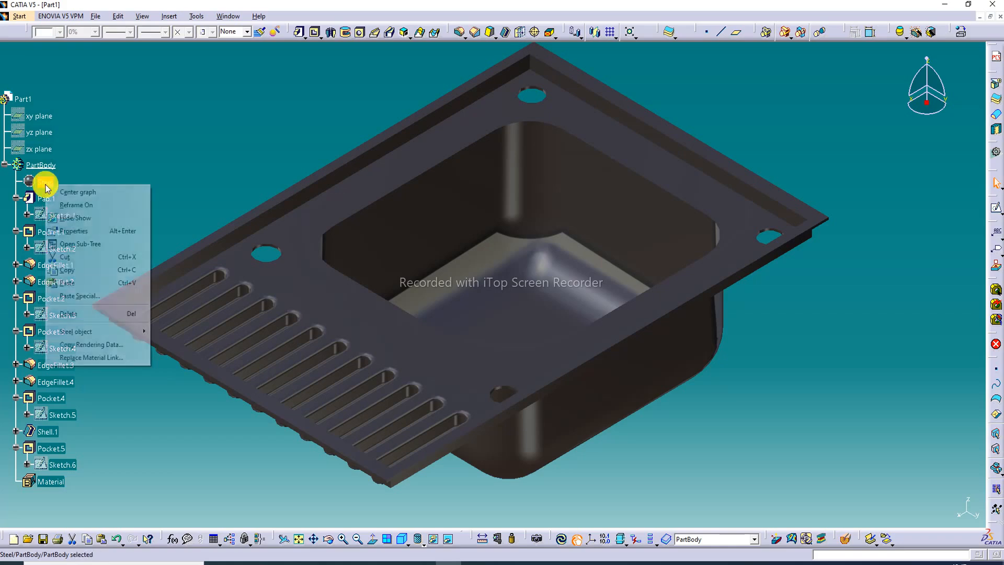
pyautogui.click(74, 231)
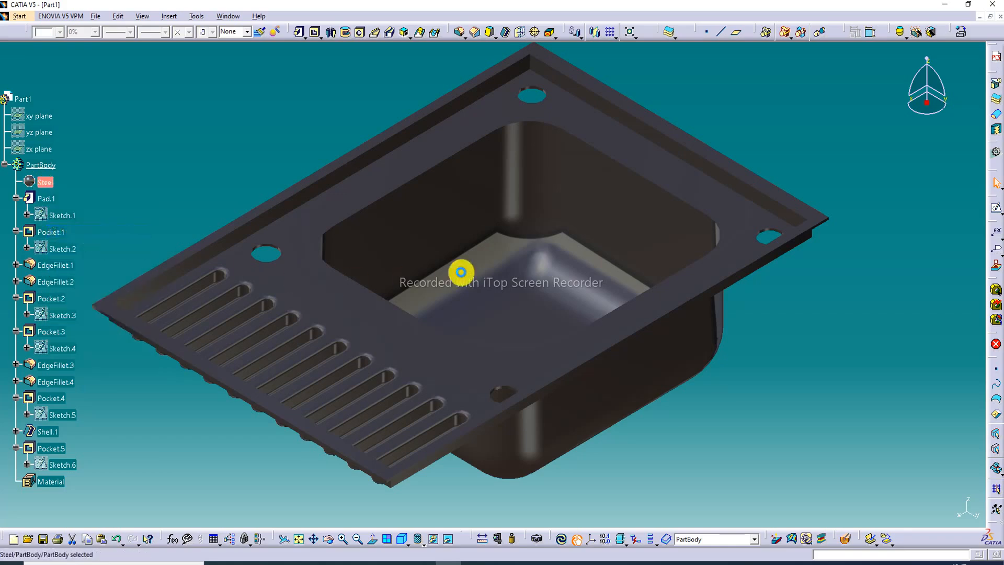
pyautogui.moveTo(712, 366); pyautogui.dragTo(753, 371)
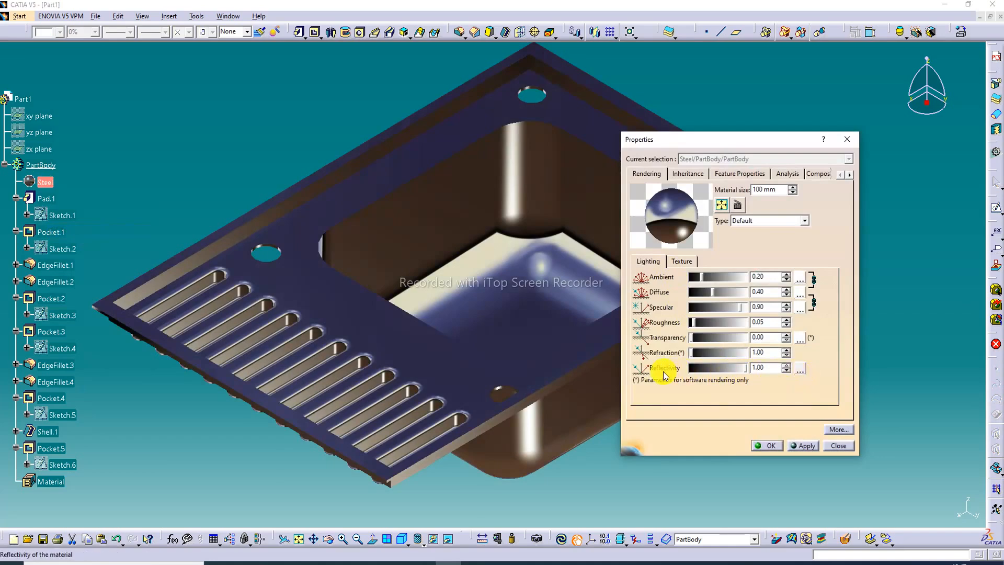
pyautogui.moveTo(694, 321); pyautogui.dragTo(702, 322)
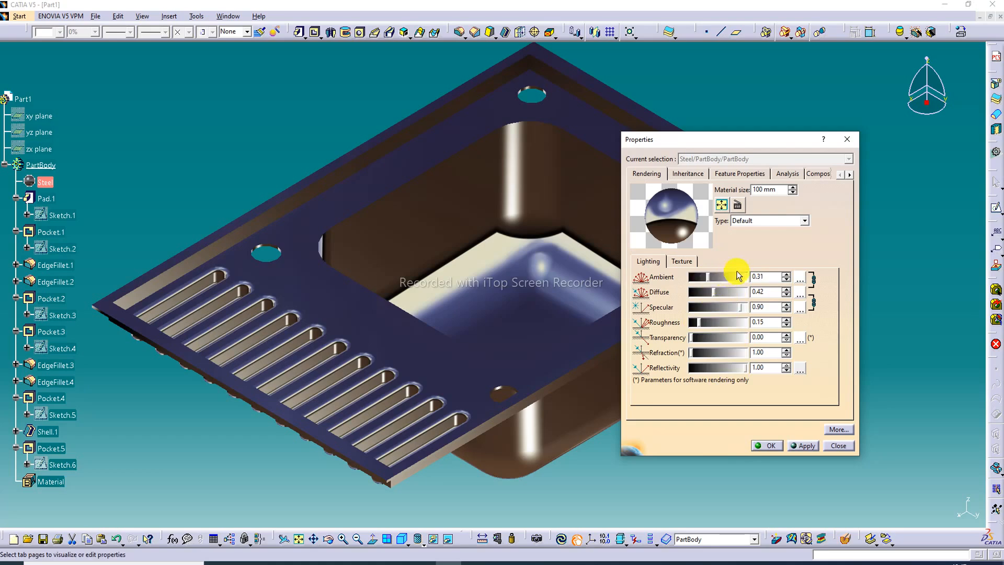
# Compare the predefined Street, Road, Garden, Potsdamer and Hall reflection environments on the steel sink.
pyautogui.click(801, 370)
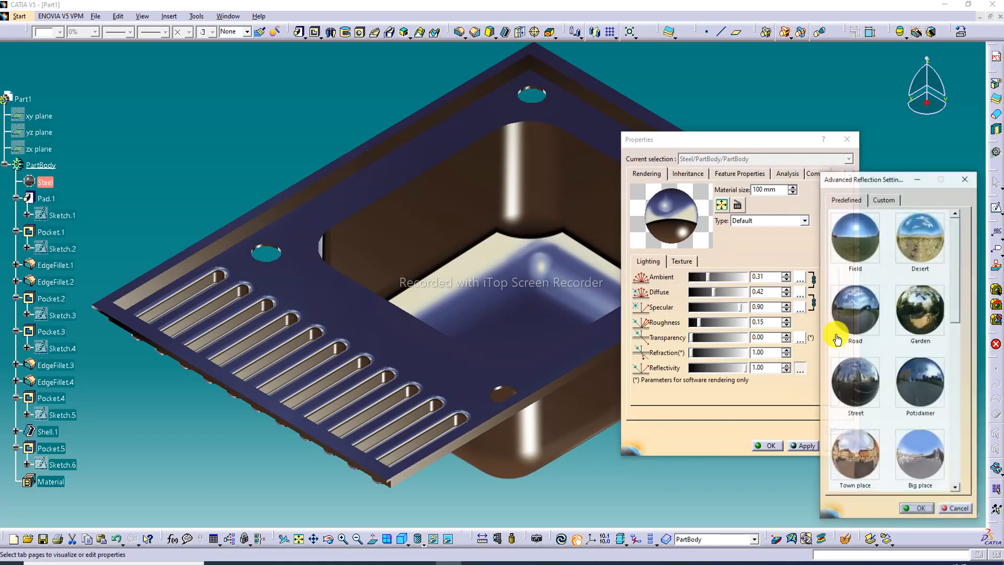
pyautogui.click(866, 375)
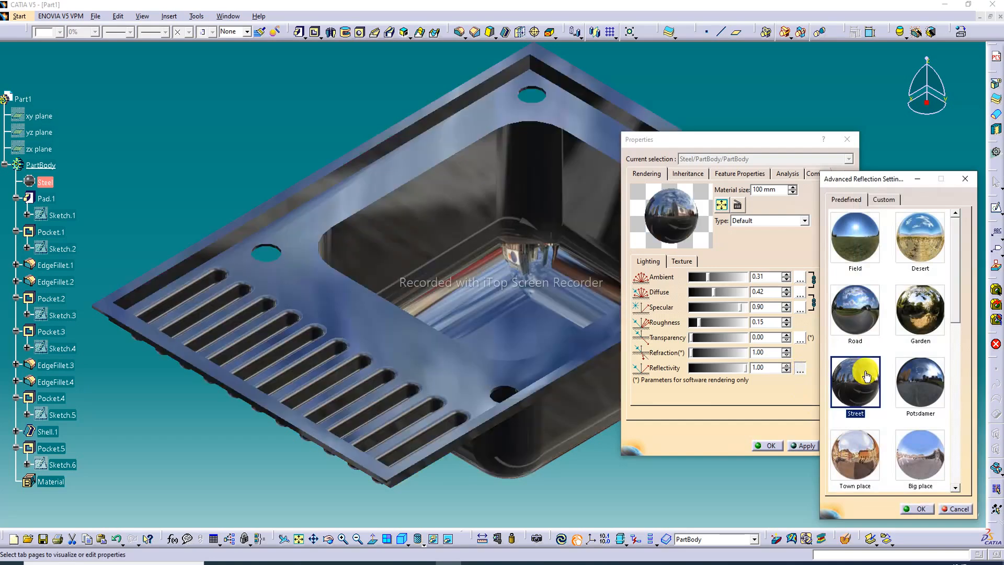
pyautogui.click(867, 329)
pyautogui.click(919, 314)
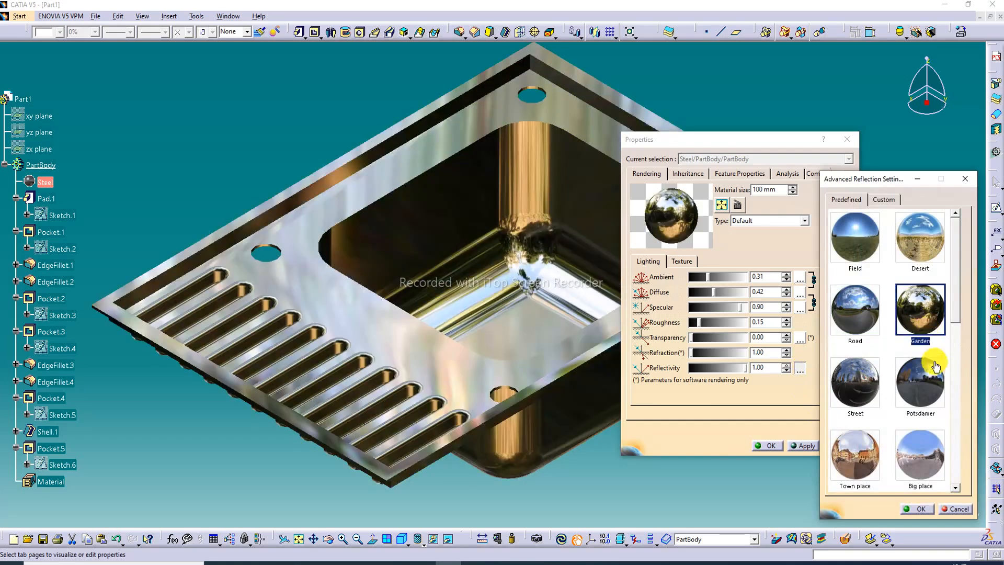
pyautogui.click(931, 377)
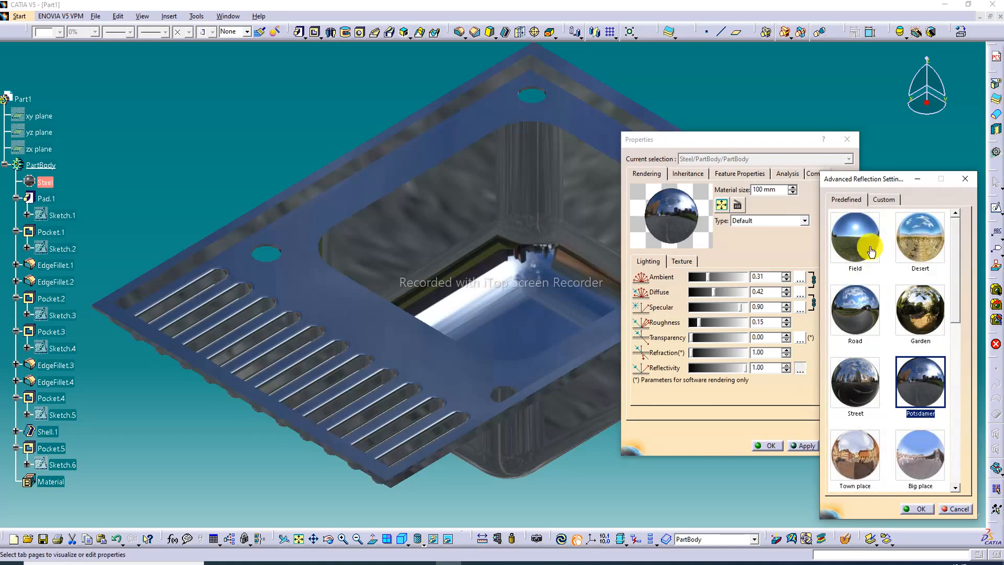
pyautogui.click(854, 302)
pyautogui.click(851, 374)
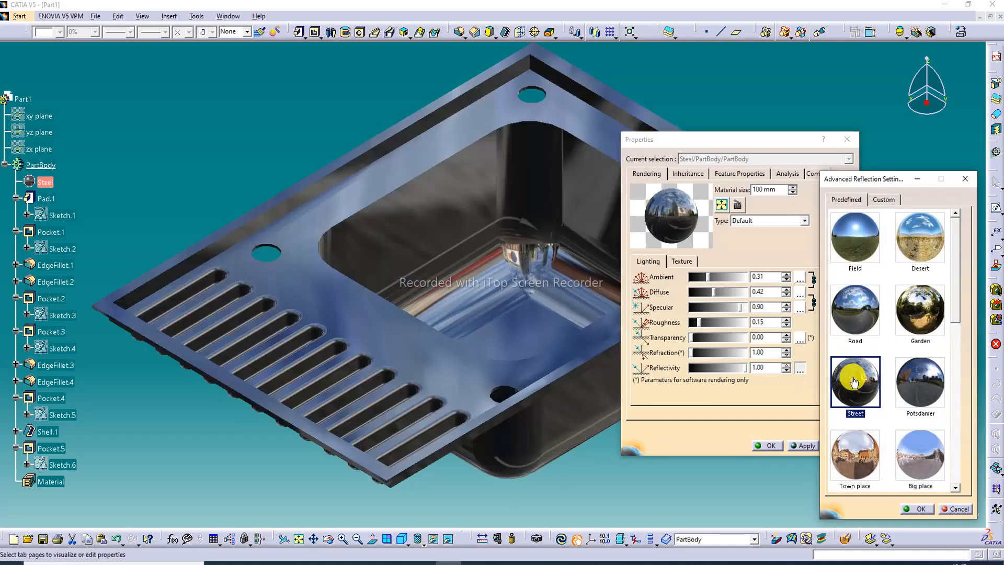
pyautogui.click(856, 313)
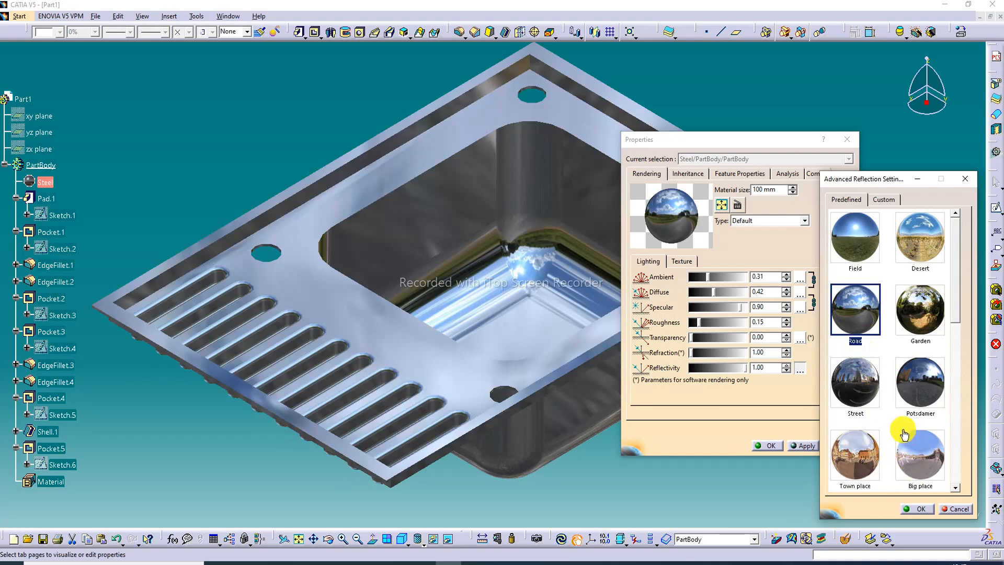
pyautogui.scroll(-2, 912, 444)
pyautogui.click(919, 452)
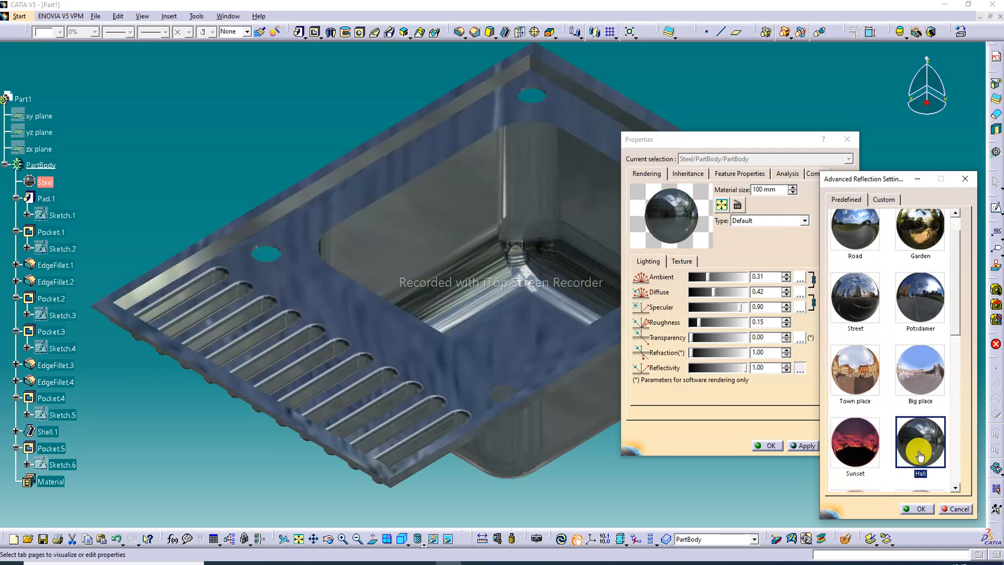
pyautogui.click(861, 290)
# Set the steel's reflection environment to Road and accept the material properties.
pyautogui.click(855, 238)
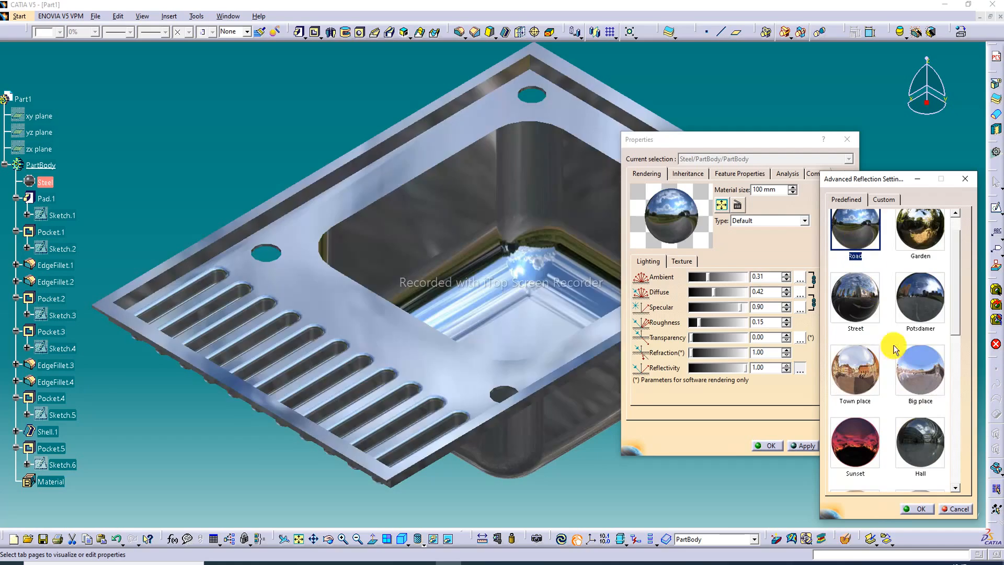
pyautogui.click(918, 509)
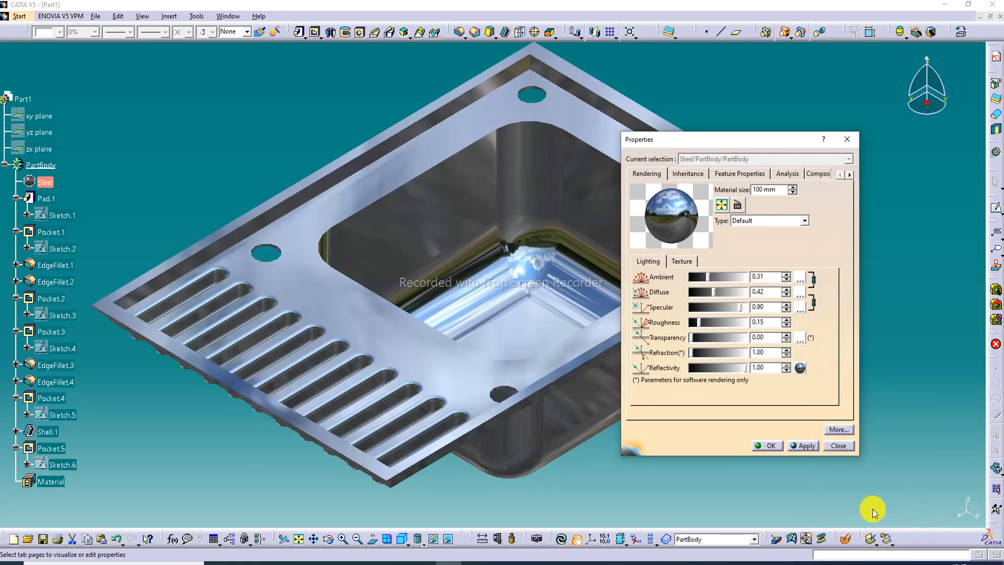
pyautogui.click(775, 446)
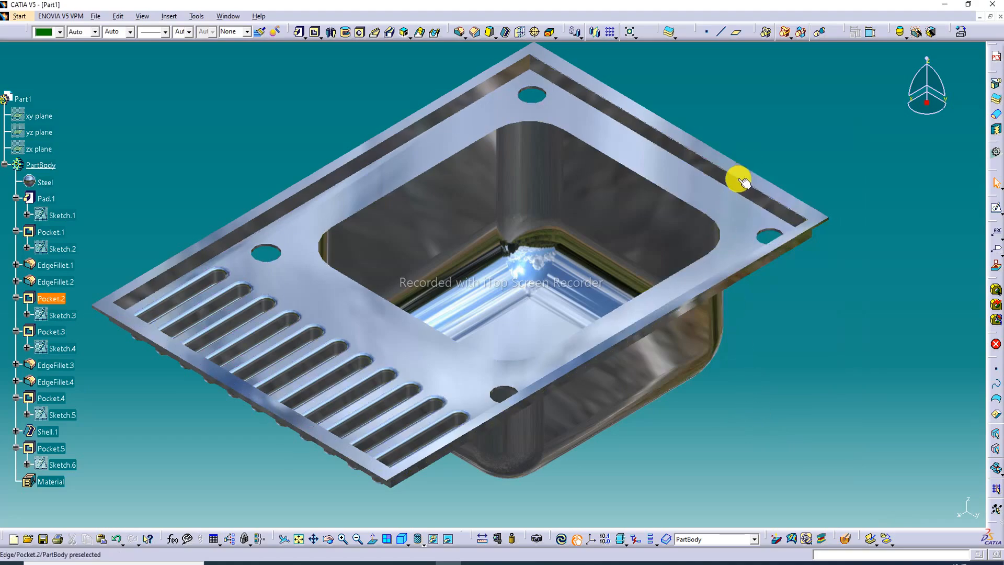
# Examine the steel sink from several angles and in isometric view, including the basin, drainboard slots, rim and outer walls.
pyautogui.moveTo(738, 179); pyautogui.dragTo(693, 321, button='middle')
pyautogui.moveTo(648, 200); pyautogui.dragTo(641, 112, button='middle')
pyautogui.moveTo(649, 287); pyautogui.dragTo(764, 204, button='middle')
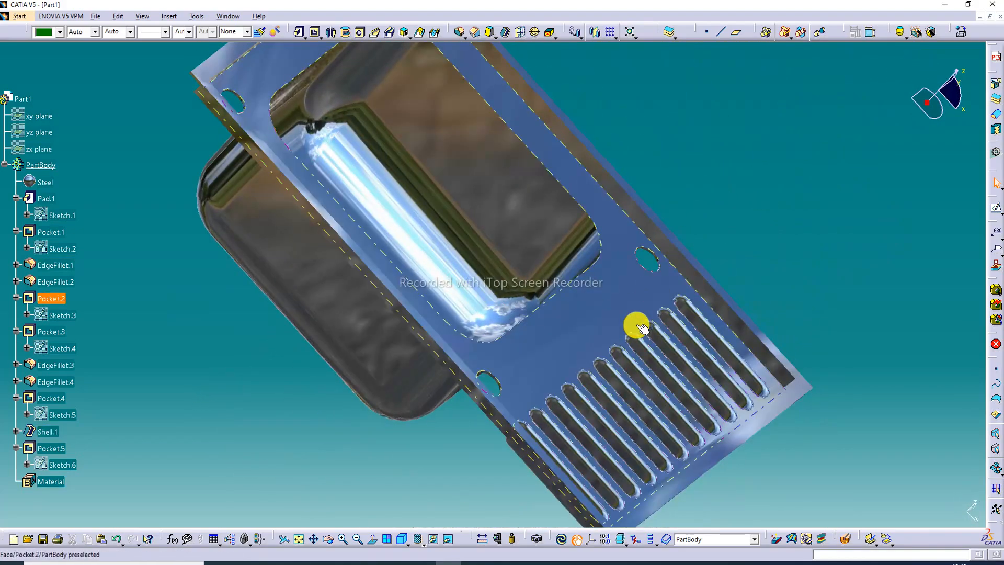
pyautogui.moveTo(642, 328); pyautogui.dragTo(510, 45, button='middle')
pyautogui.moveTo(512, 292); pyautogui.dragTo(559, 112, button='middle')
pyautogui.click(408, 543)
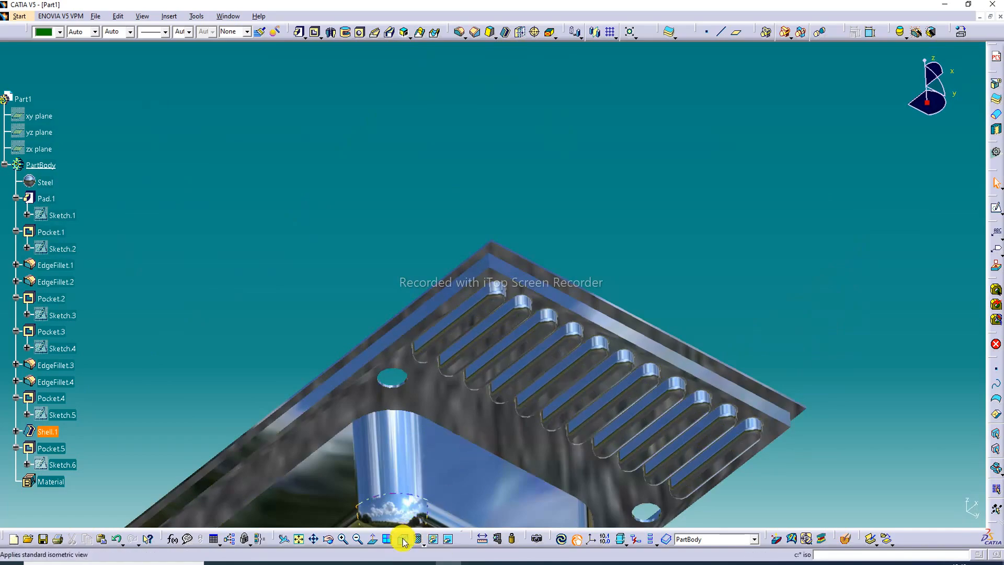
pyautogui.click(403, 541)
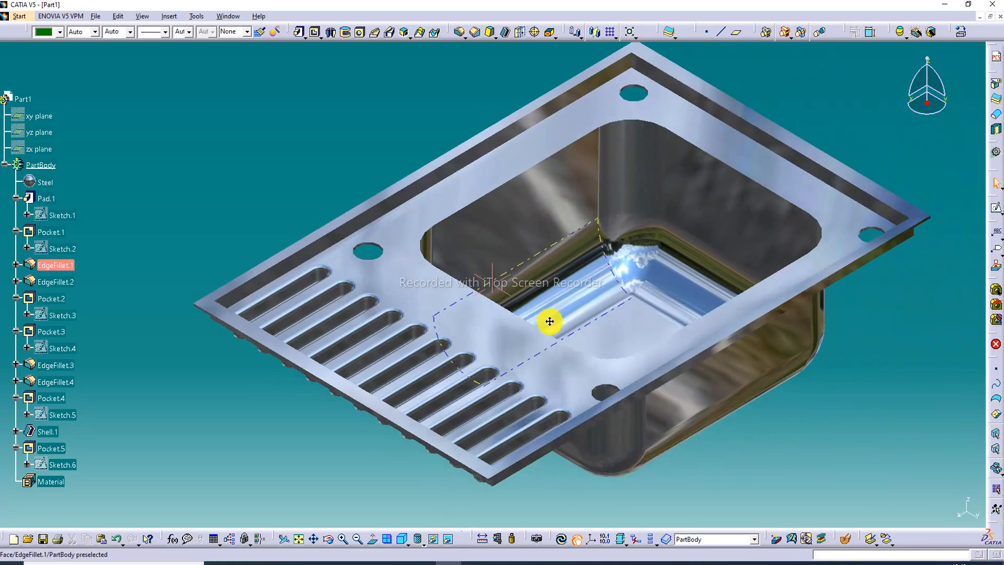
pyautogui.click(343, 538)
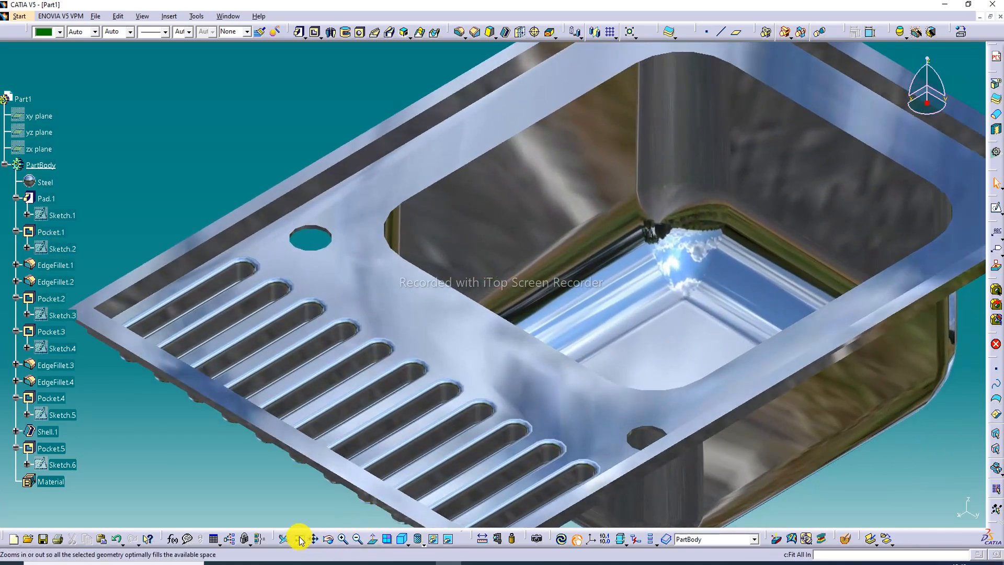
pyautogui.click(299, 538)
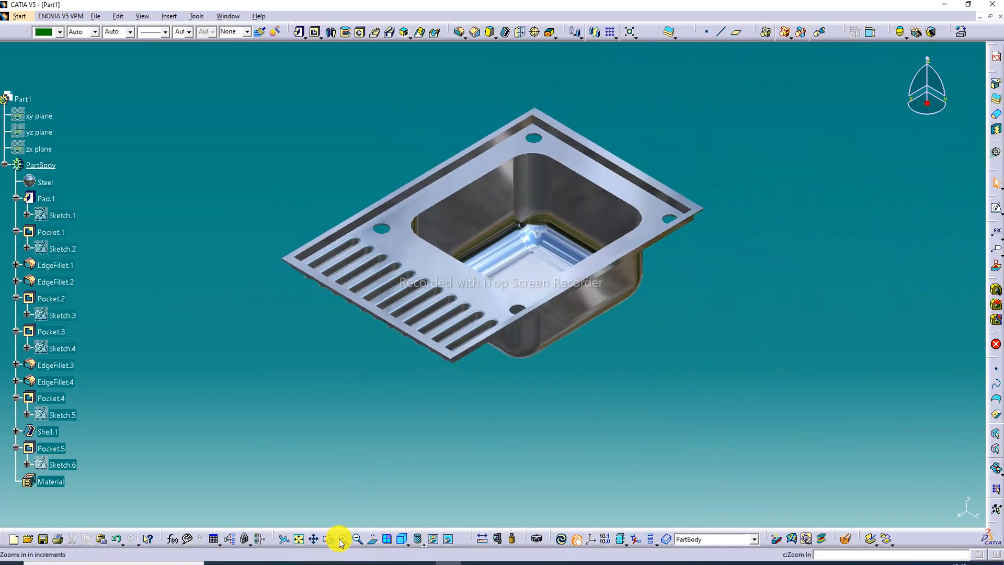
pyautogui.click(340, 539)
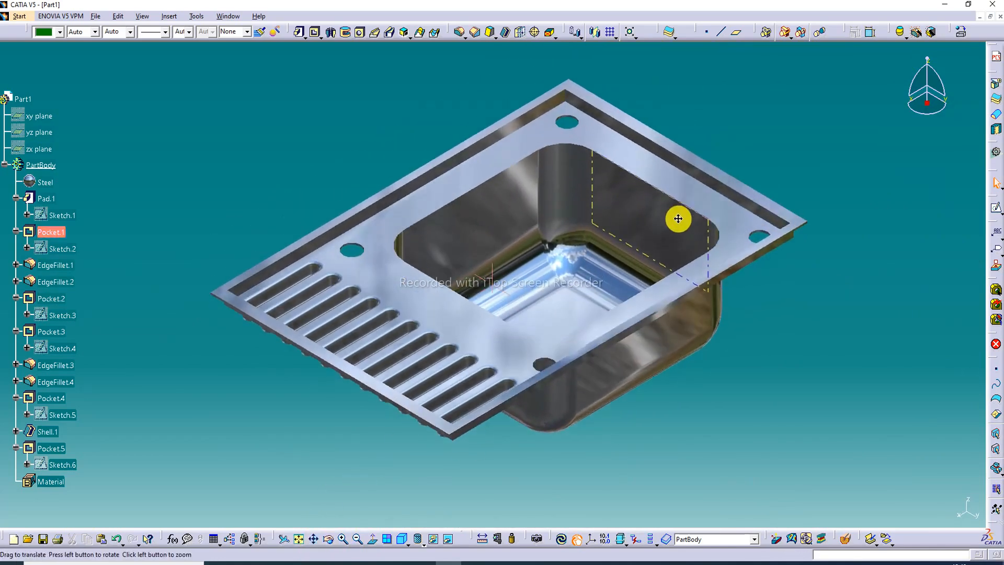
pyautogui.moveTo(686, 224); pyautogui.dragTo(656, 314, button='middle')
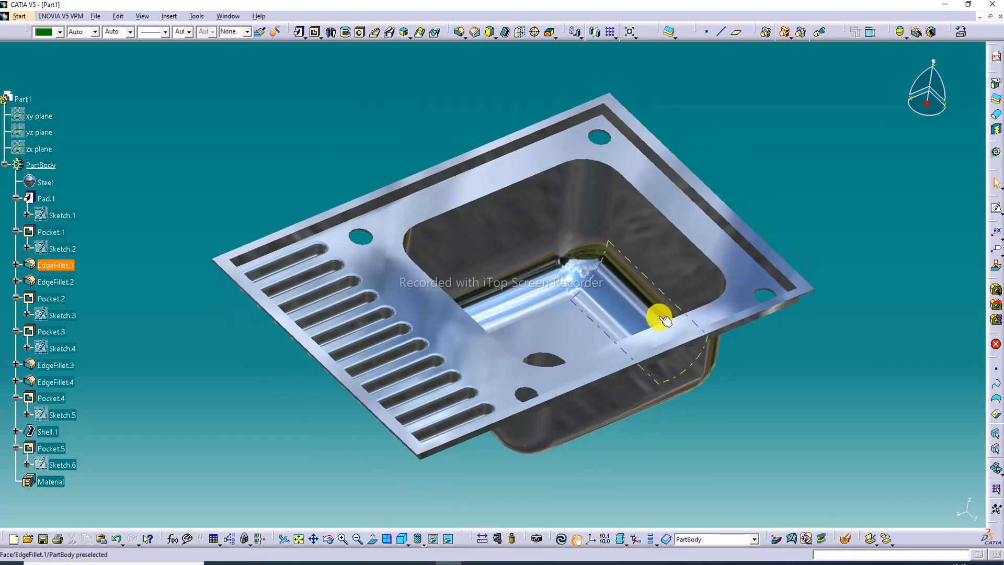
pyautogui.moveTo(673, 218); pyautogui.dragTo(529, 347, button='middle')
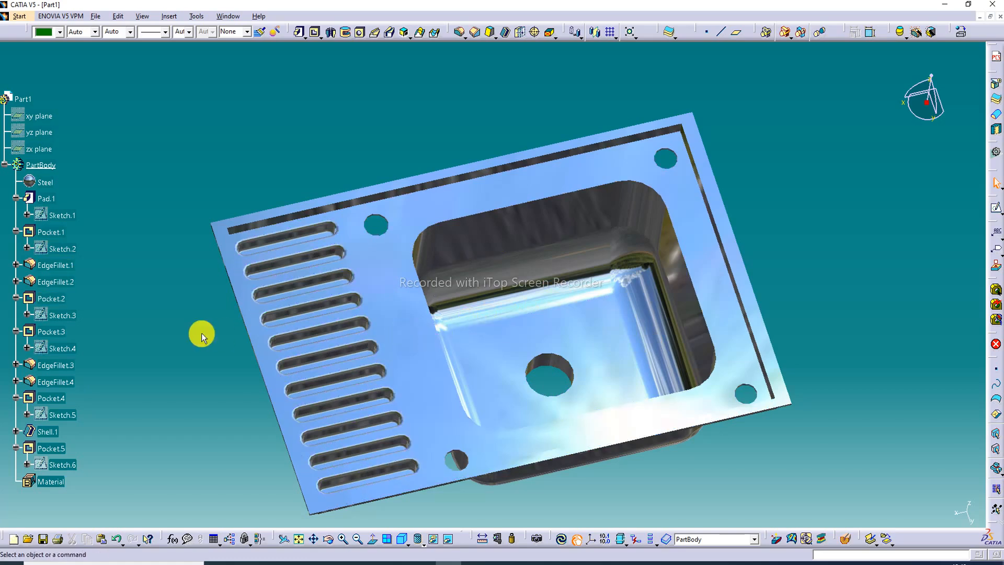
pyautogui.moveTo(412, 303); pyautogui.dragTo(367, 217, button='middle')
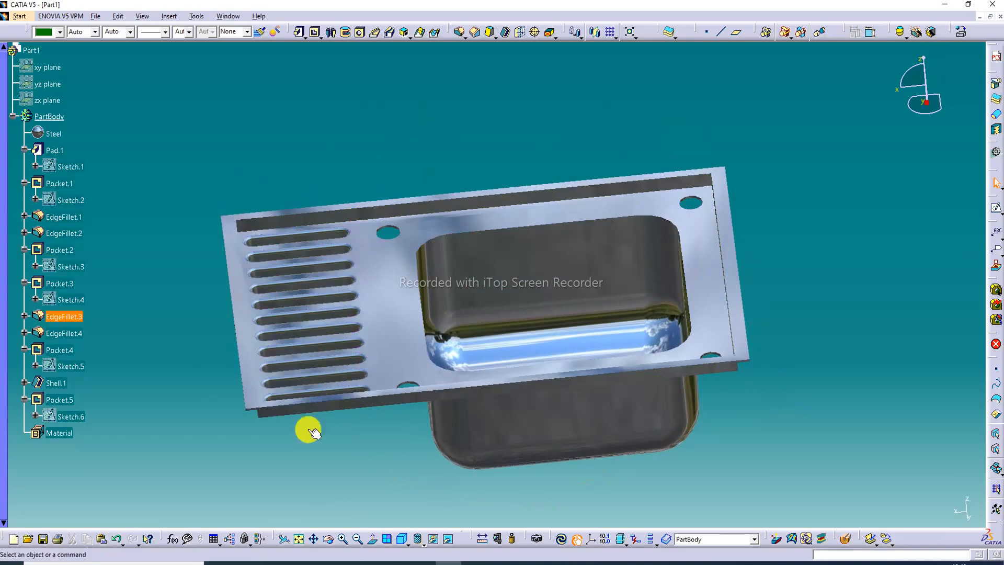
# Display the sink in four simultaneous views and turn the underside view around to look straight down into the basin.
pyautogui.click(386, 537)
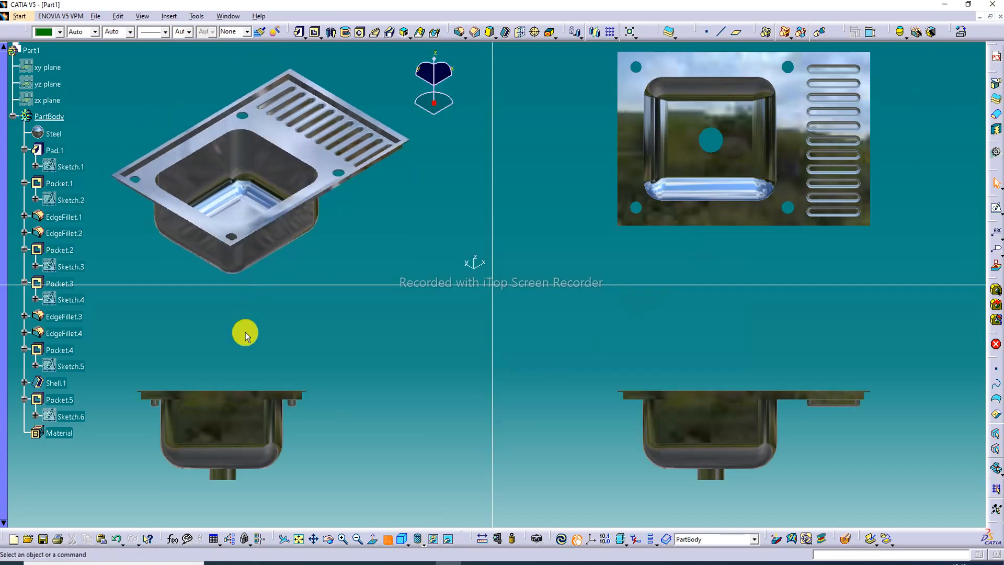
pyautogui.moveTo(243, 387); pyautogui.dragTo(258, 370, button='middle')
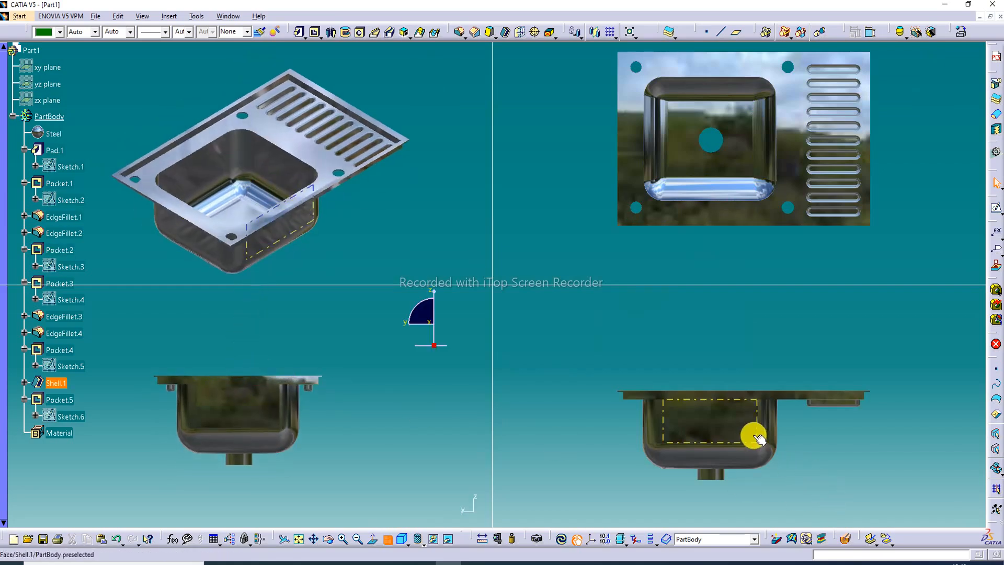
pyautogui.moveTo(820, 106); pyautogui.dragTo(672, 108, button='middle')
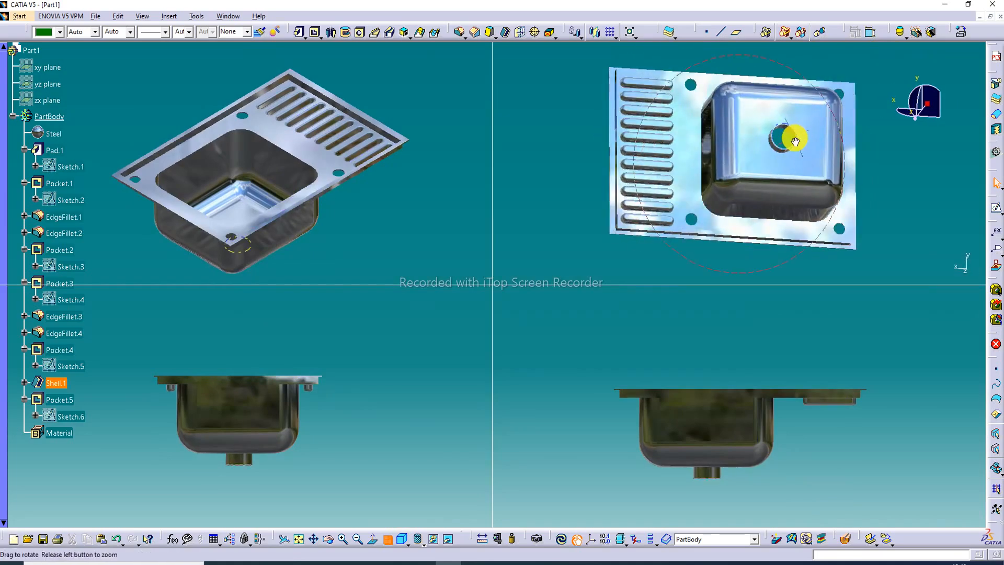
pyautogui.moveTo(794, 141); pyautogui.dragTo(770, 107, button='middle')
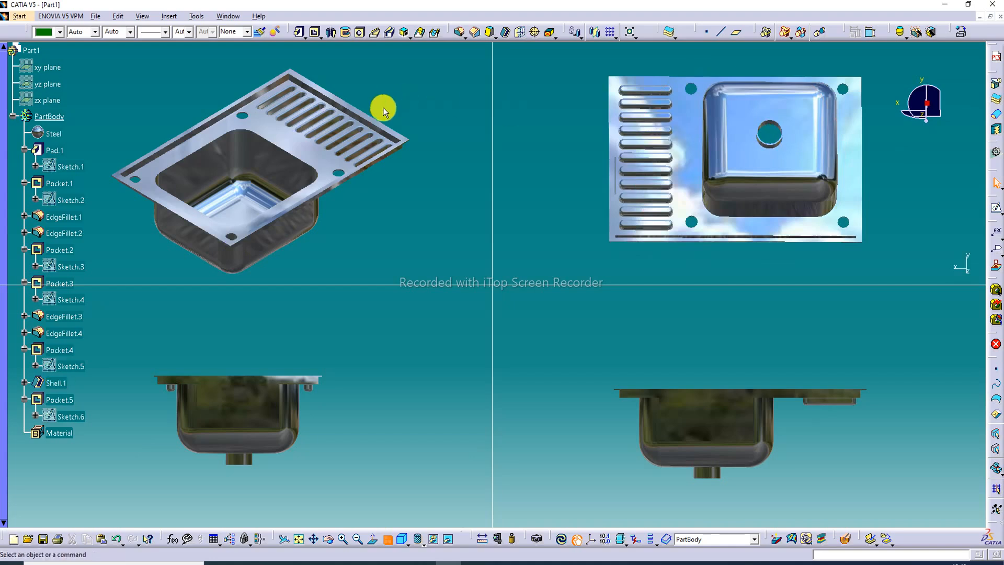
# Fit and zoom the isometric view of the sink, and recentre the isometric, plan and side views within their quadrants.
pyautogui.moveTo(382, 108); pyautogui.dragTo(381, 134, button='middle')
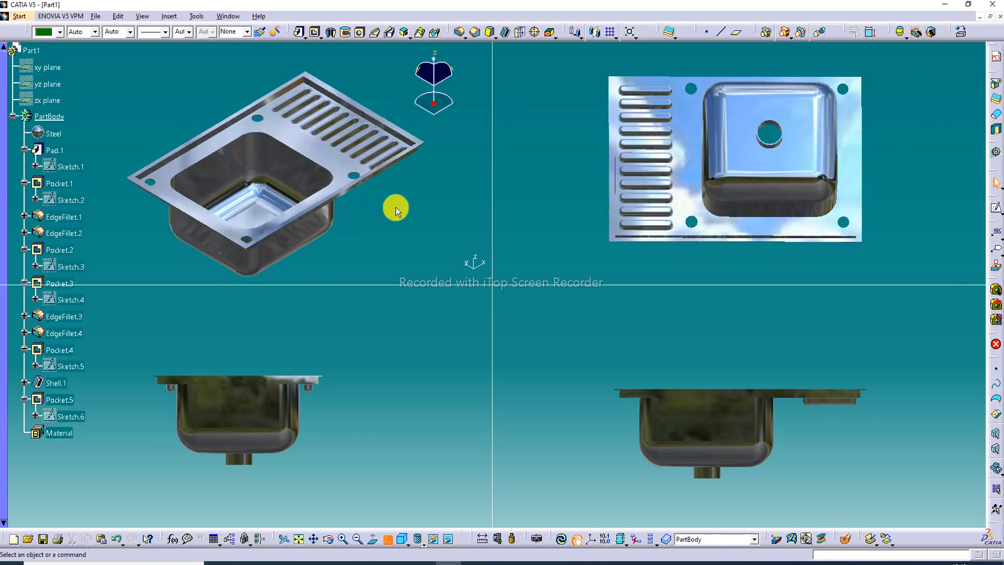
pyautogui.click(298, 538)
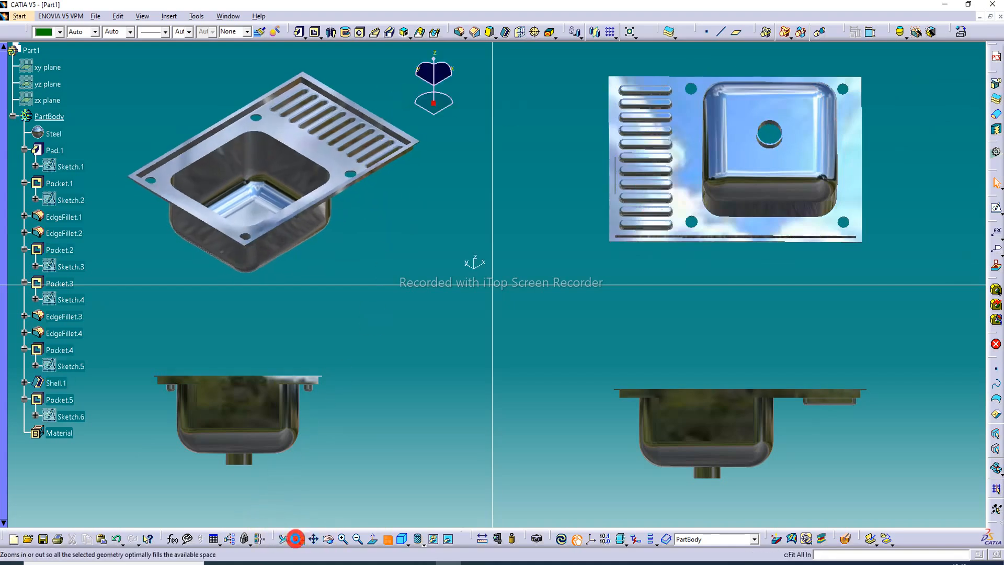
pyautogui.click(341, 538)
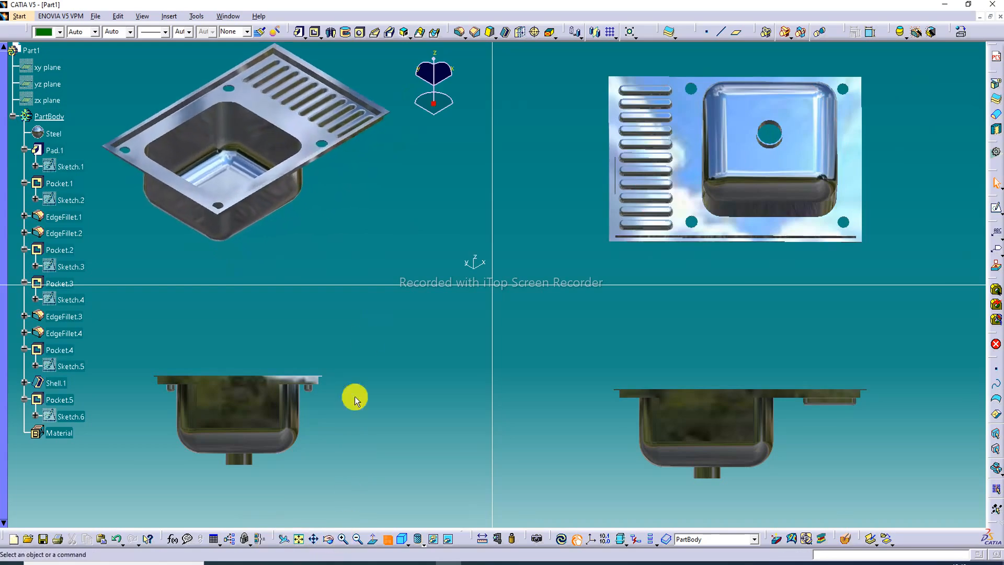
pyautogui.moveTo(344, 71); pyautogui.dragTo(366, 105, button='middle')
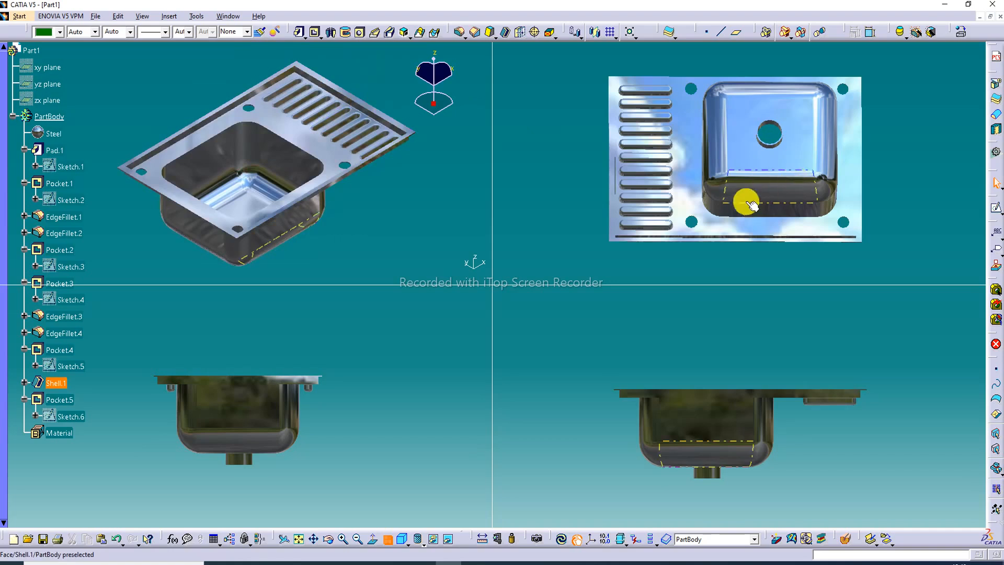
pyautogui.moveTo(745, 200); pyautogui.dragTo(732, 214, button='middle')
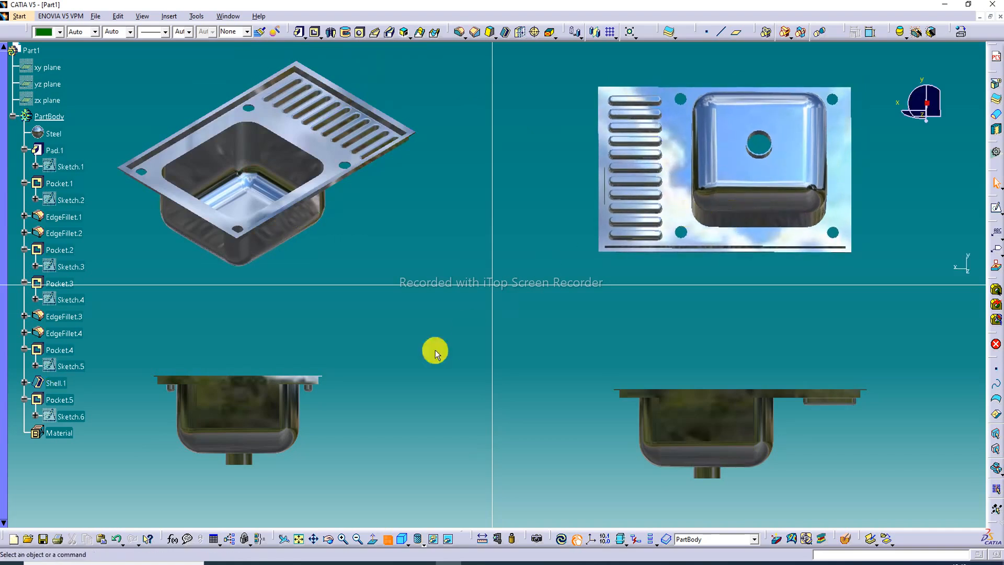
pyautogui.moveTo(321, 382); pyautogui.dragTo(352, 377, button='middle')
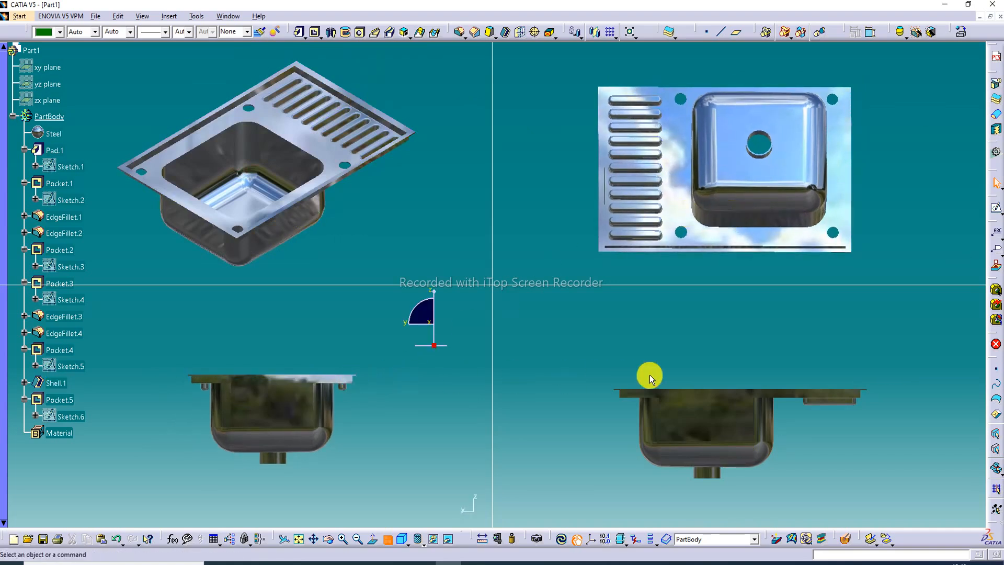
# Rotate the front view to look obliquely into the basin, drain hole and drainboard slots, and adjust the placement of all four views.
pyautogui.moveTo(695, 398); pyautogui.dragTo(708, 430, button='middle')
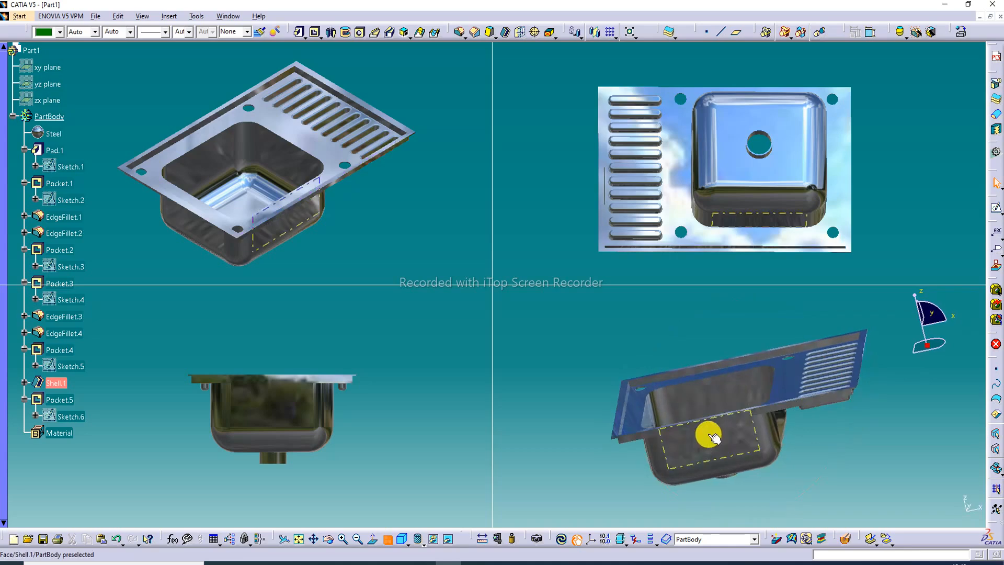
pyautogui.moveTo(839, 375); pyautogui.dragTo(697, 419, button='middle')
pyautogui.moveTo(697, 422); pyautogui.dragTo(698, 429, button='middle')
pyautogui.moveTo(852, 398); pyautogui.dragTo(837, 402, button='middle')
pyautogui.moveTo(323, 142); pyautogui.dragTo(329, 149, button='middle')
pyautogui.moveTo(309, 353); pyautogui.dragTo(307, 359, button='middle')
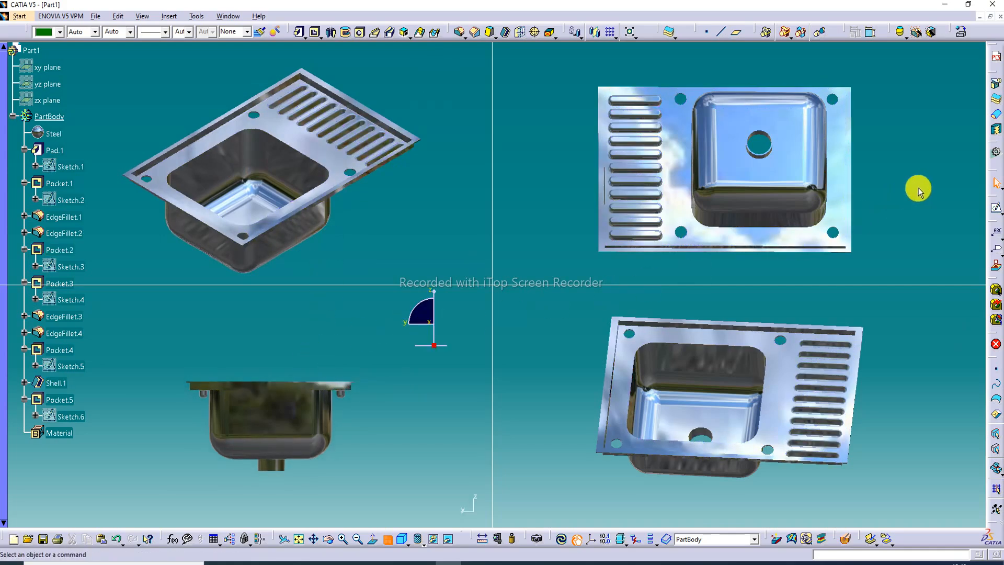
pyautogui.moveTo(716, 109); pyautogui.dragTo(706, 123, button='middle')
pyautogui.click(883, 147)
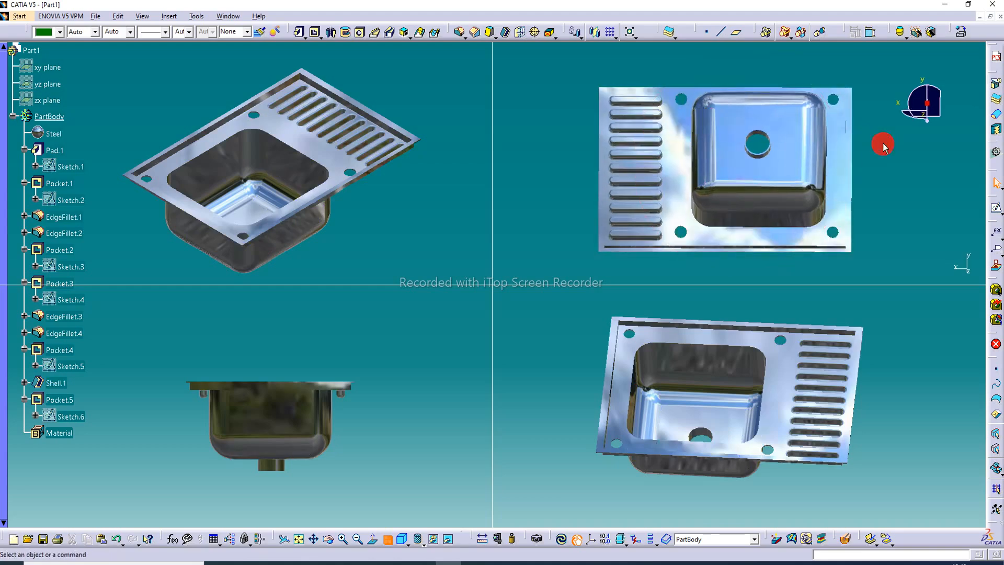
pyautogui.moveTo(602, 402); pyautogui.dragTo(598, 412, button='middle')
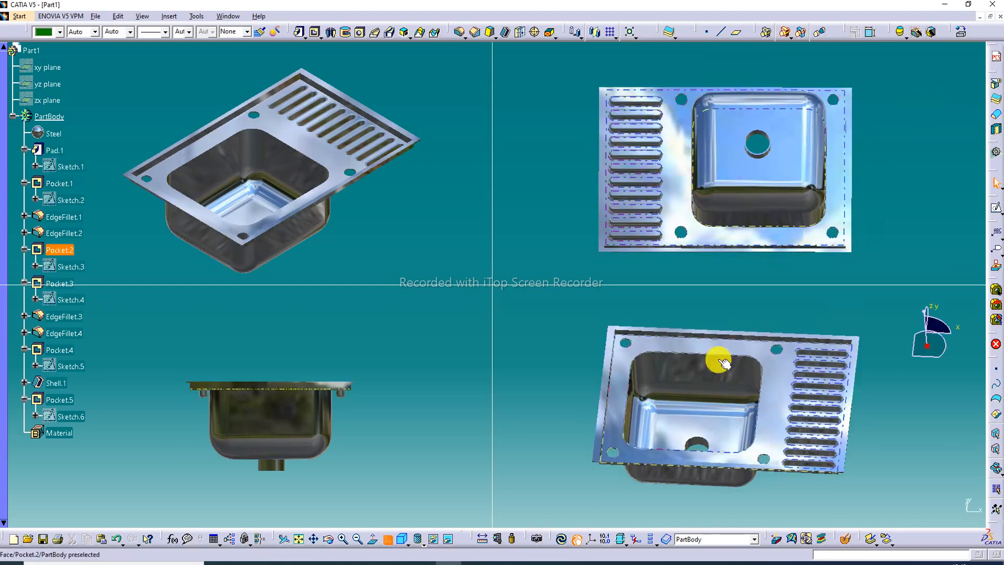